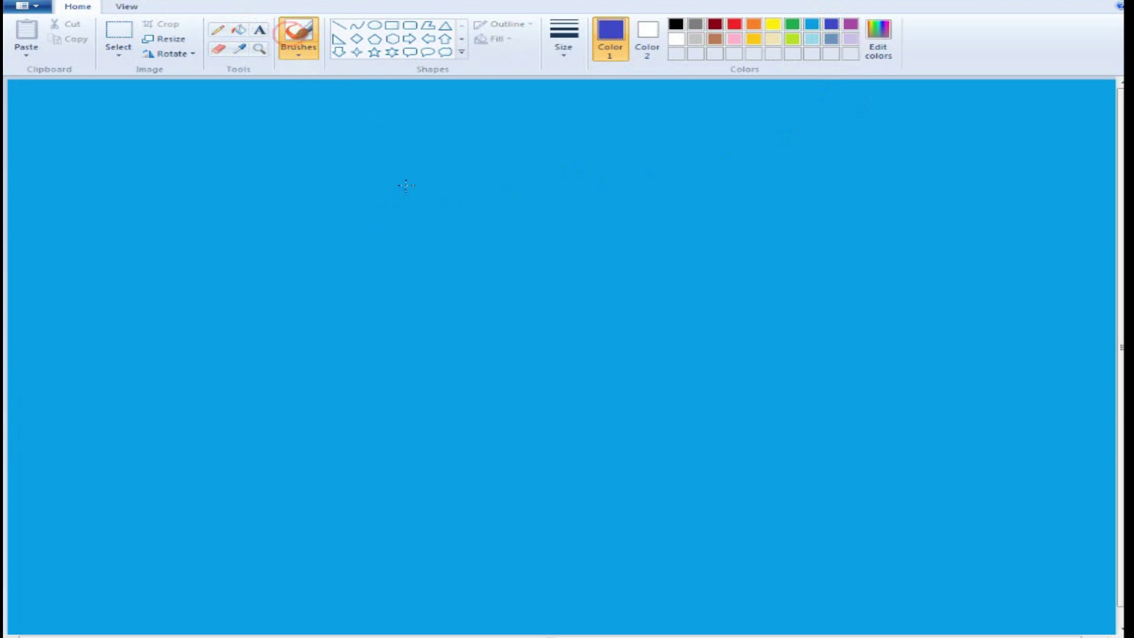
- Set the brush to the thickest size and darken the indigo paint colour to RGB 34, 41, 130
{"action": "left_click", "coordinate": [565, 53]}
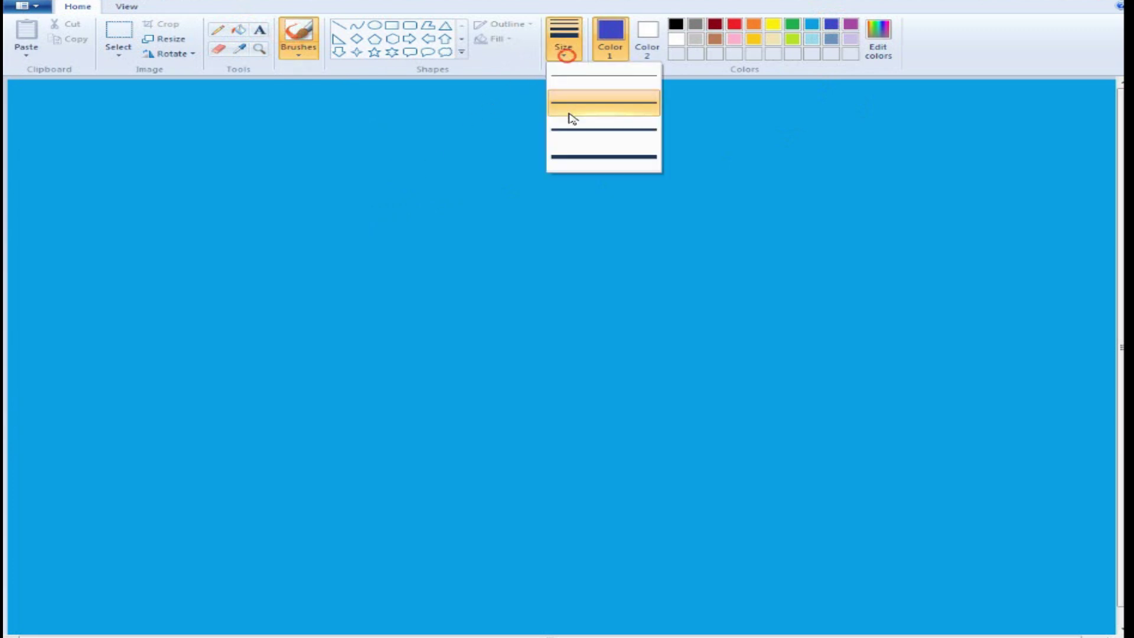
{"action": "left_click", "coordinate": [581, 158]}
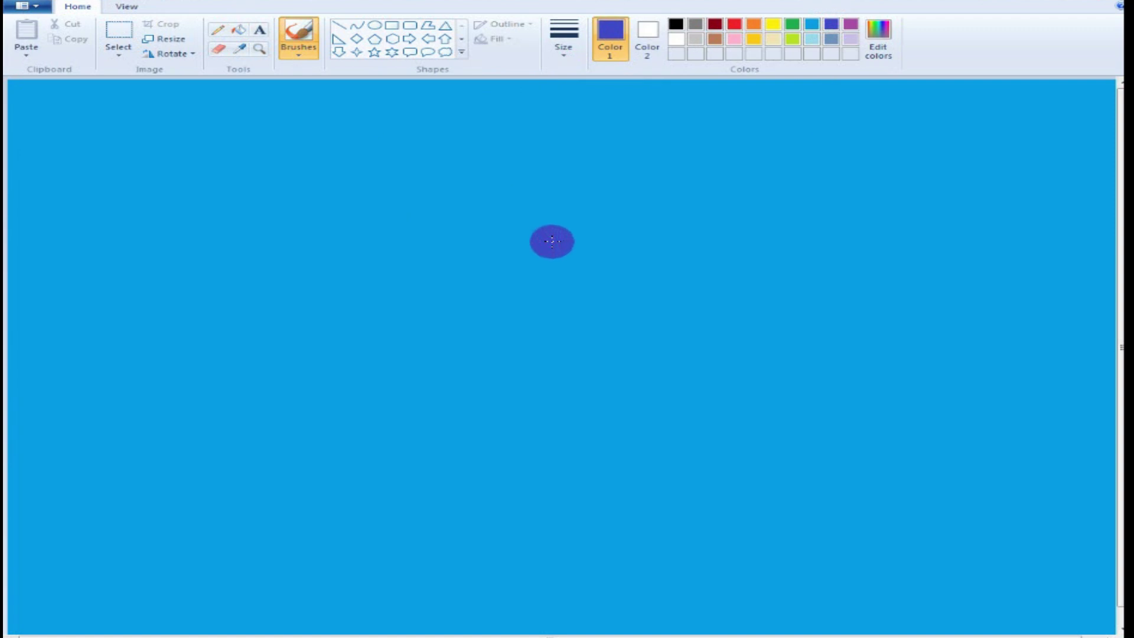
{"action": "left_click", "coordinate": [888, 51]}
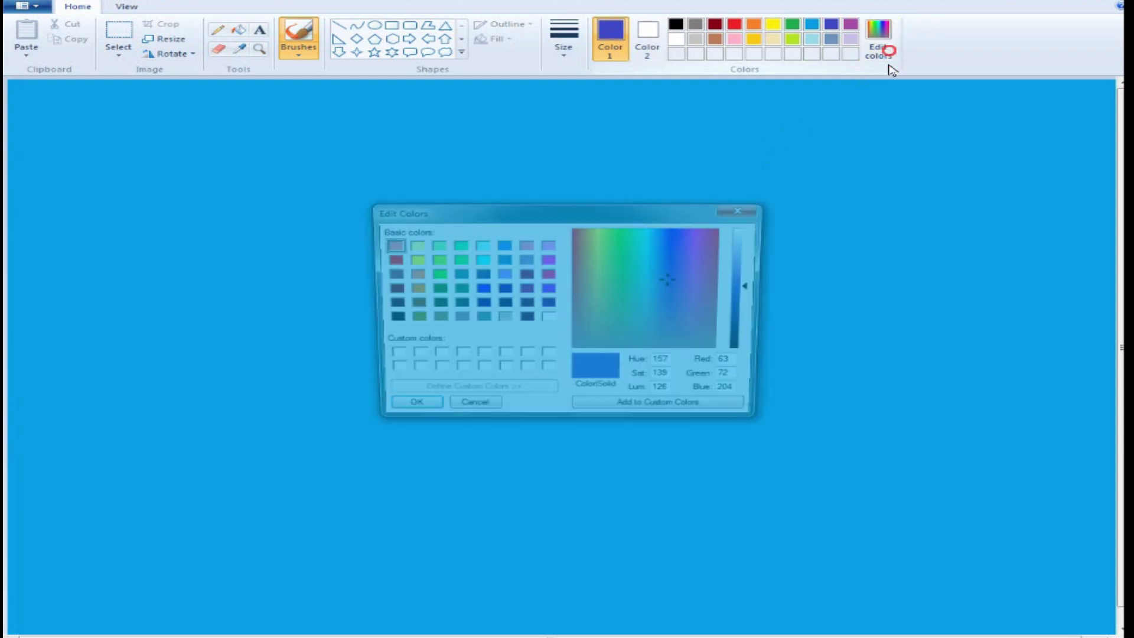
{"action": "left_click_drag", "start_coordinate": [757, 283], "coordinate": [755, 314]}
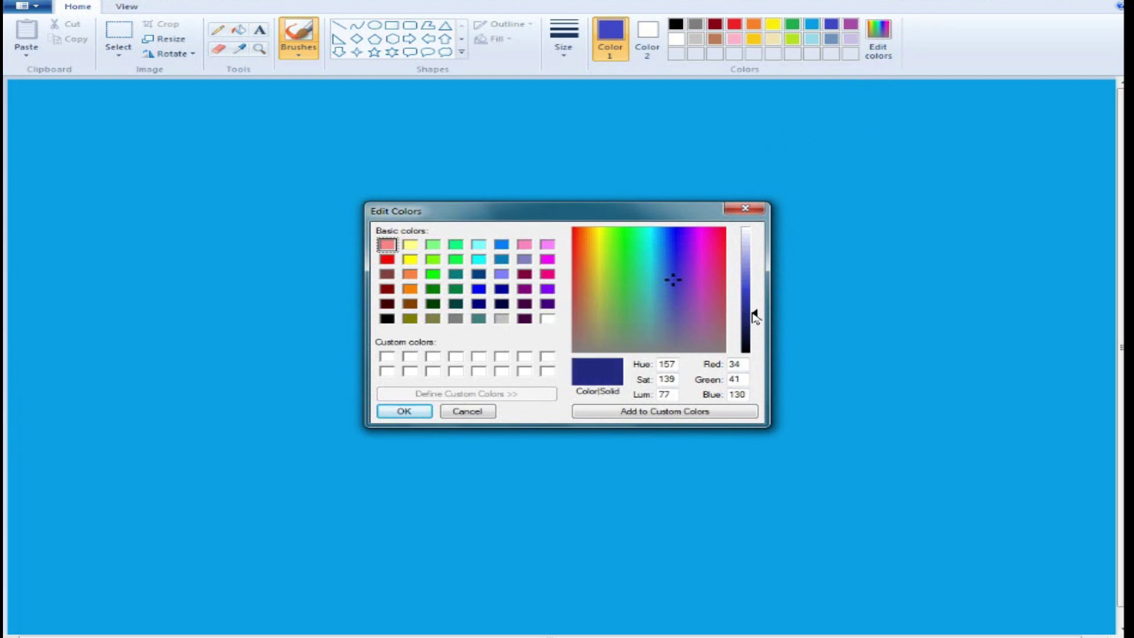
{"action": "left_click", "coordinate": [423, 414]}
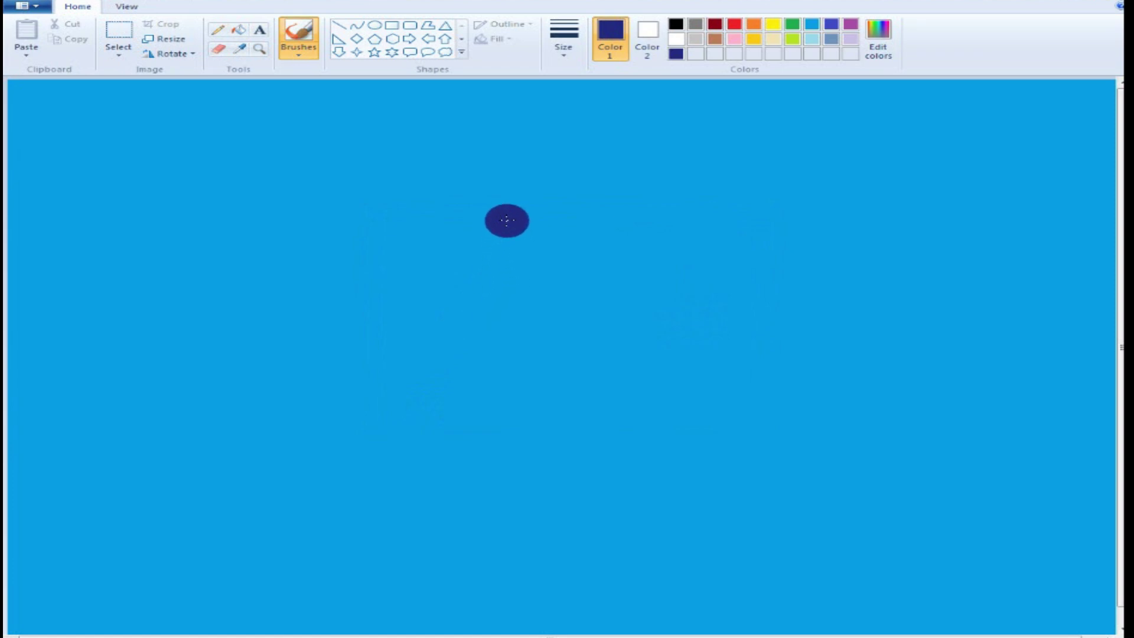
- Paint the dark blue outline of a tall central mountain with two lower peaks to its left, spanning the canvas width
{"action": "mouse_move", "coordinate": [509, 216]}
{"action": "left_mouse_down"}
{"action": "mouse_move", "coordinate": [603, 271]}
{"action": "mouse_move", "coordinate": [748, 326]}
{"action": "mouse_move", "coordinate": [963, 371]}
{"action": "mouse_move", "coordinate": [1087, 381]}
{"action": "left_mouse_up"}
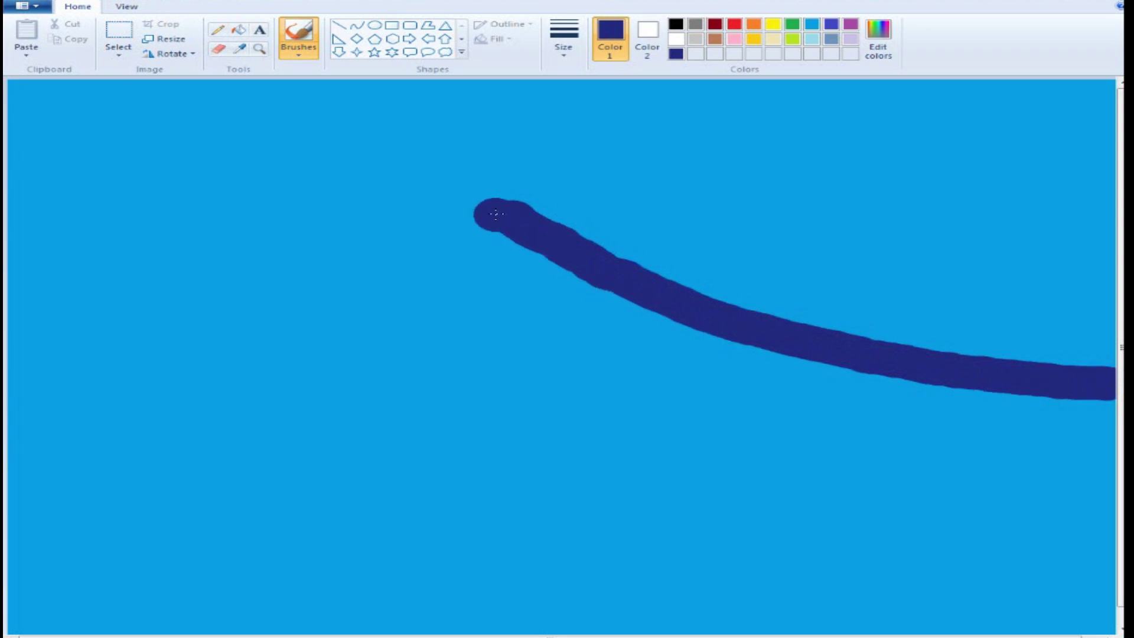
{"action": "mouse_move", "coordinate": [487, 220]}
{"action": "left_mouse_down"}
{"action": "mouse_move", "coordinate": [379, 301]}
{"action": "mouse_move", "coordinate": [314, 329]}
{"action": "mouse_move", "coordinate": [85, 401]}
{"action": "mouse_move", "coordinate": [9, 404]}
{"action": "left_mouse_up"}
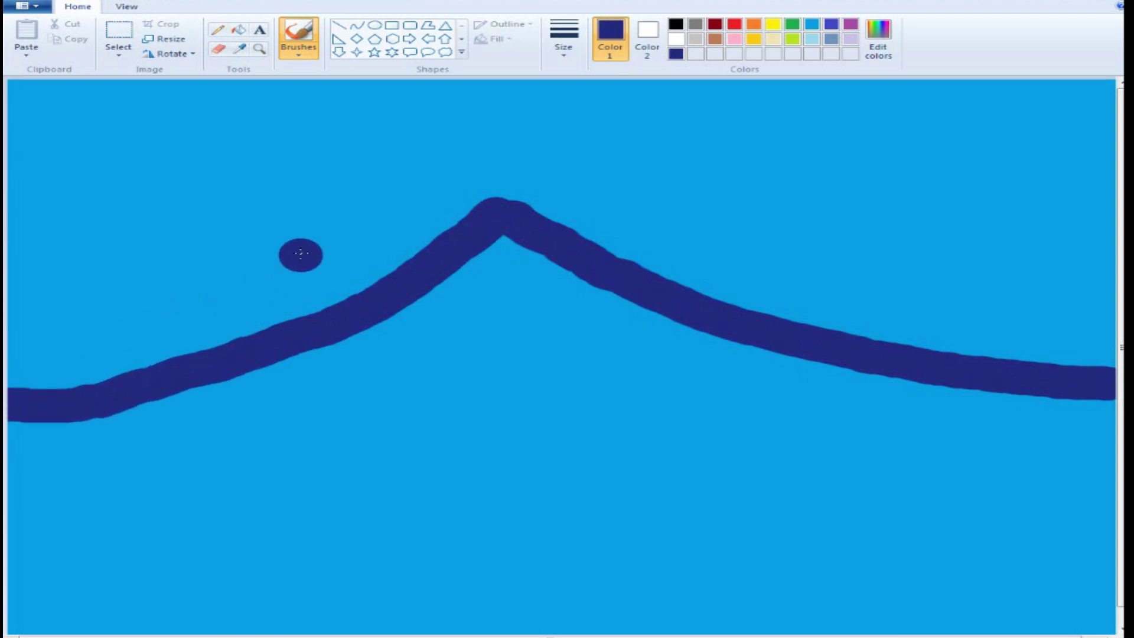
{"action": "mouse_move", "coordinate": [319, 258]}
{"action": "left_mouse_down"}
{"action": "mouse_move", "coordinate": [364, 279]}
{"action": "mouse_move", "coordinate": [322, 275]}
{"action": "mouse_move", "coordinate": [311, 260]}
{"action": "mouse_move", "coordinate": [195, 315]}
{"action": "mouse_move", "coordinate": [173, 302]}
{"action": "mouse_move", "coordinate": [13, 355]}
{"action": "left_mouse_up"}
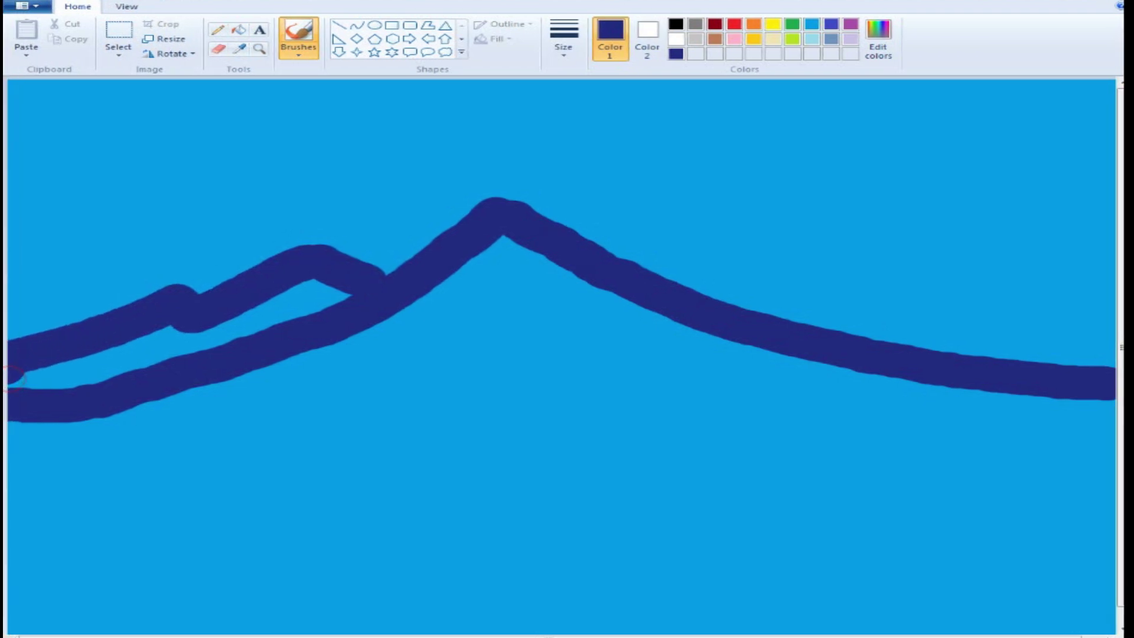
- Fill the mountain range with solid dark blue down to a roughly level base across the canvas
{"action": "mouse_move", "coordinate": [33, 379]}
{"action": "left_mouse_down"}
{"action": "mouse_move", "coordinate": [194, 336]}
{"action": "mouse_move", "coordinate": [113, 368]}
{"action": "mouse_move", "coordinate": [57, 383]}
{"action": "mouse_move", "coordinate": [331, 289]}
{"action": "mouse_move", "coordinate": [310, 287]}
{"action": "mouse_move", "coordinate": [266, 318]}
{"action": "mouse_move", "coordinate": [412, 309]}
{"action": "mouse_move", "coordinate": [494, 240]}
{"action": "mouse_move", "coordinate": [643, 317]}
{"action": "mouse_move", "coordinate": [792, 362]}
{"action": "mouse_move", "coordinate": [1109, 399]}
{"action": "mouse_move", "coordinate": [700, 366]}
{"action": "mouse_move", "coordinate": [501, 272]}
{"action": "mouse_move", "coordinate": [407, 336]}
{"action": "mouse_move", "coordinate": [150, 395]}
{"action": "left_mouse_up"}
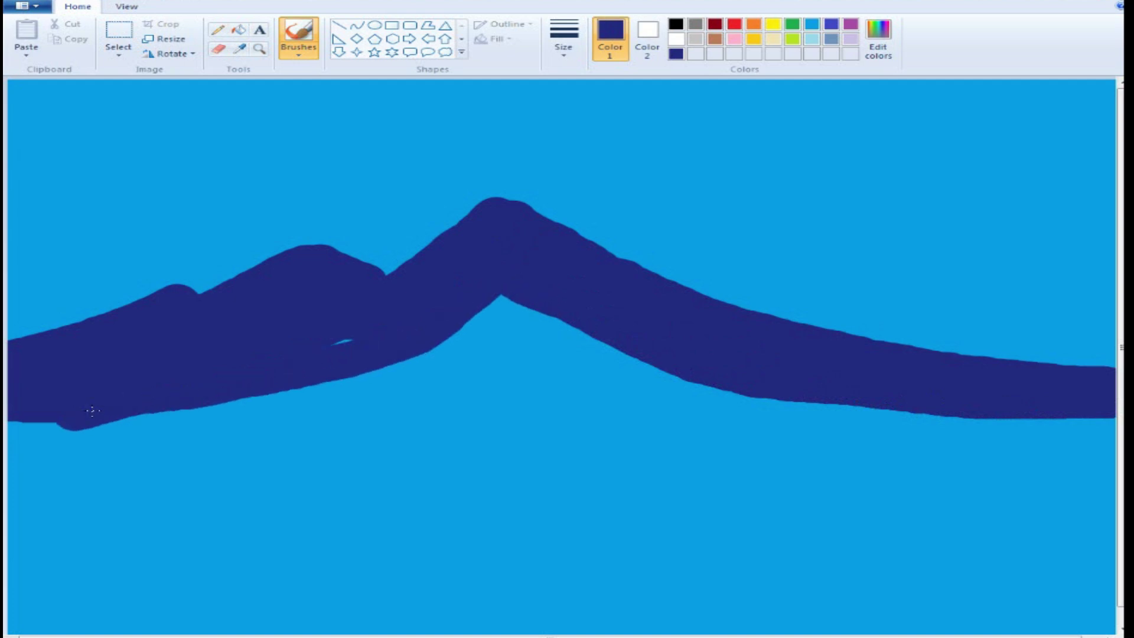
{"action": "mouse_move", "coordinate": [536, 324]}
{"action": "left_mouse_down"}
{"action": "mouse_move", "coordinate": [687, 373]}
{"action": "mouse_move", "coordinate": [847, 396]}
{"action": "mouse_move", "coordinate": [238, 406]}
{"action": "mouse_move", "coordinate": [726, 383]}
{"action": "mouse_move", "coordinate": [321, 386]}
{"action": "mouse_move", "coordinate": [636, 377]}
{"action": "mouse_move", "coordinate": [342, 373]}
{"action": "mouse_move", "coordinate": [613, 356]}
{"action": "mouse_move", "coordinate": [418, 356]}
{"action": "mouse_move", "coordinate": [515, 335]}
{"action": "left_mouse_up"}
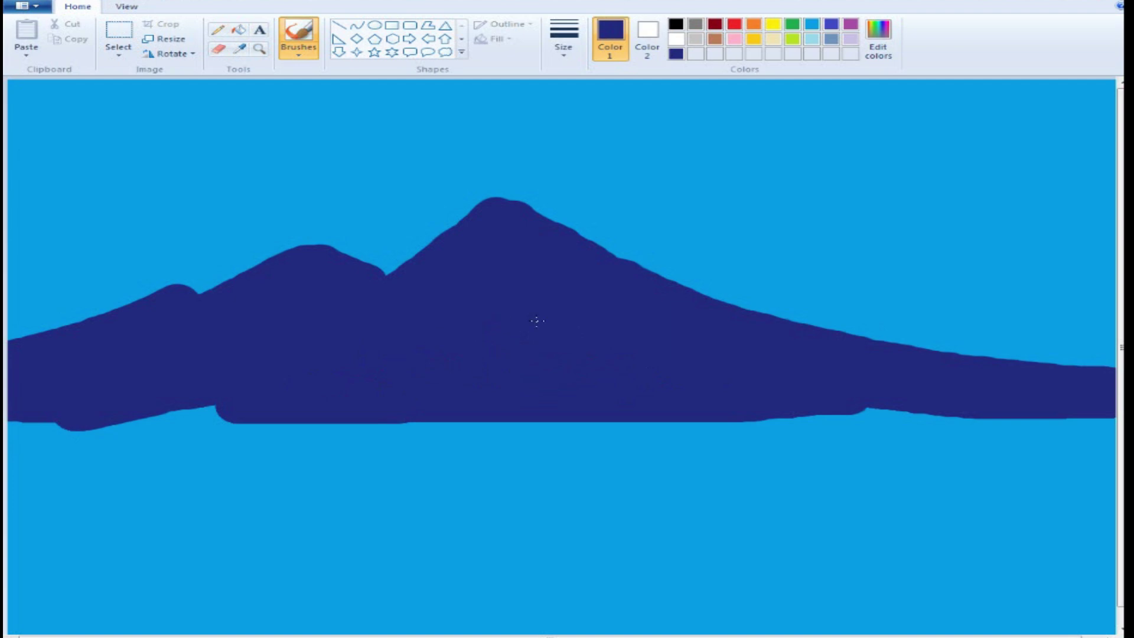
{"action": "left_click_drag", "start_coordinate": [185, 402], "coordinate": [189, 404]}
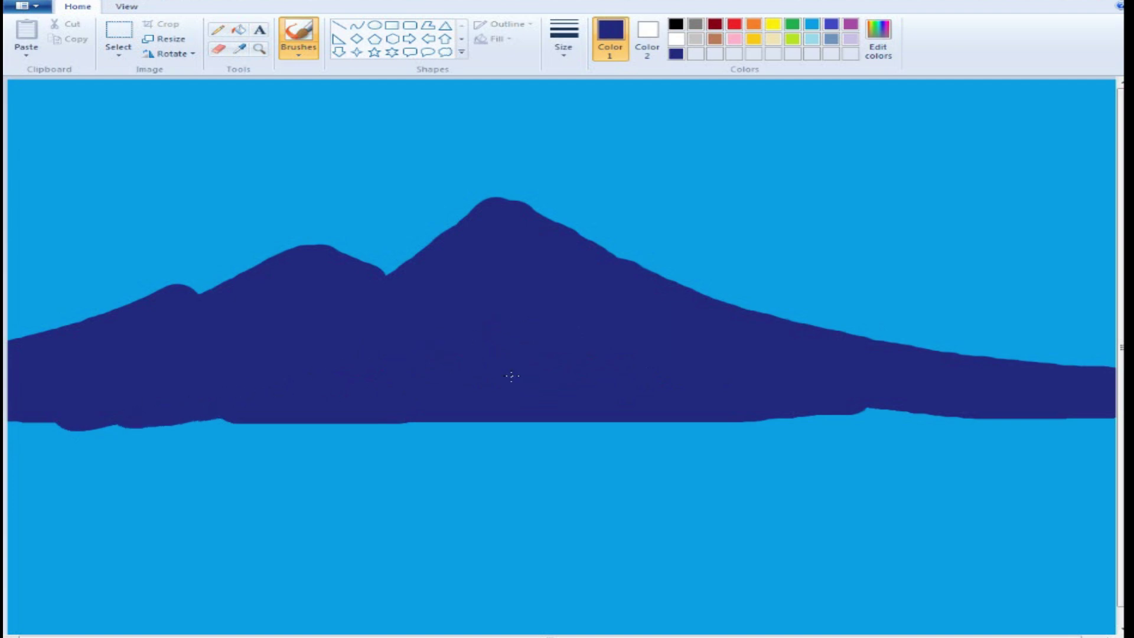
{"action": "left_click_drag", "start_coordinate": [894, 402], "coordinate": [728, 402]}
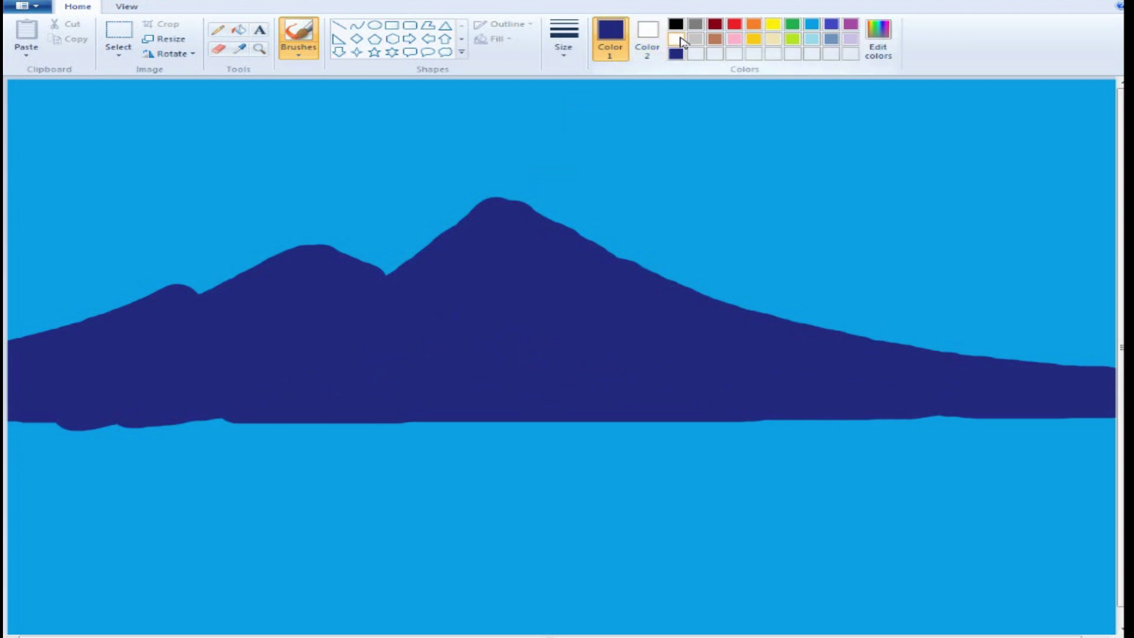
- With a white Crayon brush, paint snow streaks running from the central summit down both upper slopes
{"action": "left_click", "coordinate": [298, 55]}
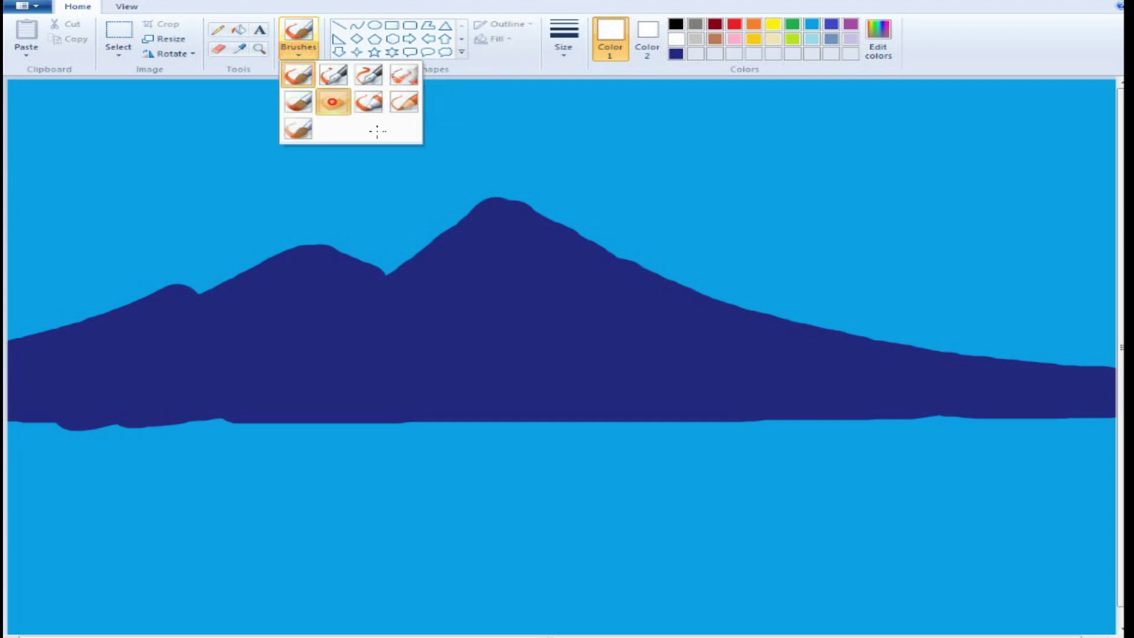
{"action": "left_click", "coordinate": [332, 102]}
{"action": "left_click", "coordinate": [505, 216]}
{"action": "mouse_move", "coordinate": [507, 212]}
{"action": "left_mouse_down"}
{"action": "mouse_move", "coordinate": [708, 315]}
{"action": "mouse_move", "coordinate": [657, 308]}
{"action": "mouse_move", "coordinate": [496, 214]}
{"action": "mouse_move", "coordinate": [537, 268]}
{"action": "mouse_move", "coordinate": [600, 307]}
{"action": "left_mouse_up"}
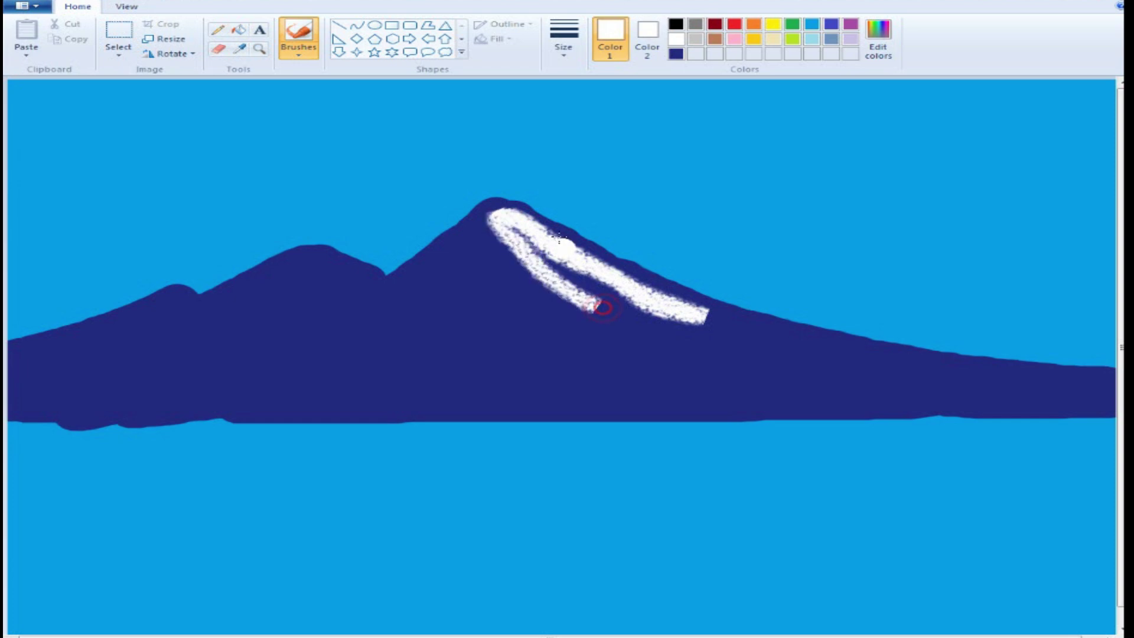
{"action": "left_click_drag", "start_coordinate": [521, 205], "coordinate": [749, 317]}
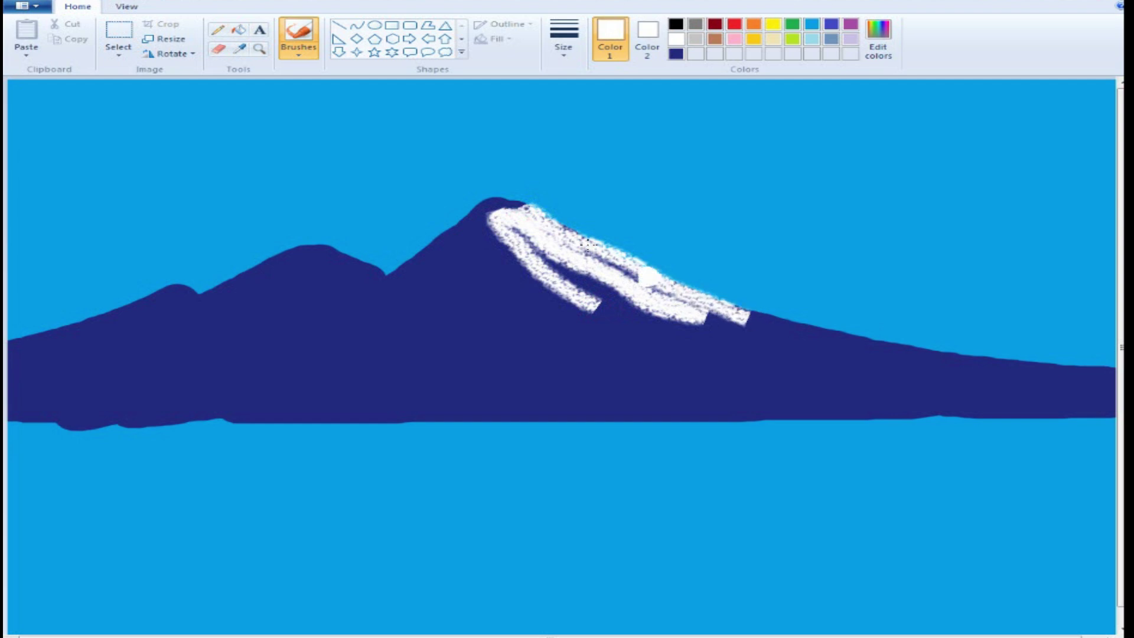
{"action": "left_click_drag", "start_coordinate": [494, 204], "coordinate": [385, 274]}
{"action": "mouse_move", "coordinate": [497, 205]}
{"action": "left_mouse_down"}
{"action": "mouse_move", "coordinate": [452, 262]}
{"action": "mouse_move", "coordinate": [388, 281]}
{"action": "left_mouse_up"}
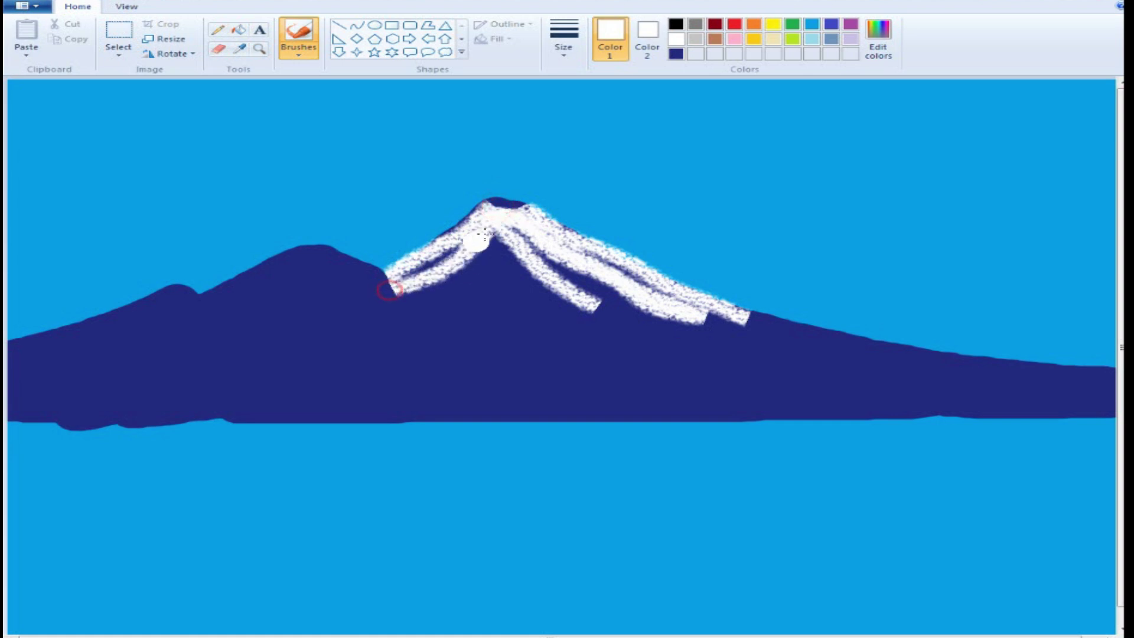
{"action": "left_click_drag", "start_coordinate": [491, 230], "coordinate": [553, 303]}
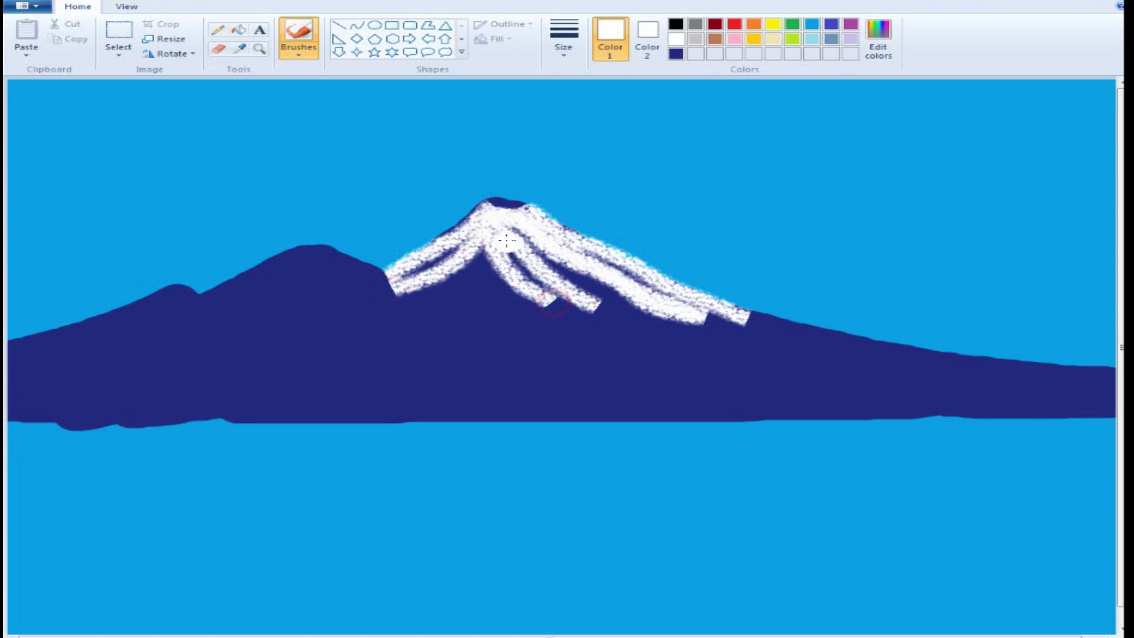
{"action": "left_click_drag", "start_coordinate": [506, 240], "coordinate": [597, 315]}
{"action": "mouse_move", "coordinate": [522, 233]}
{"action": "left_mouse_down"}
{"action": "mouse_move", "coordinate": [647, 313]}
{"action": "mouse_move", "coordinate": [697, 329]}
{"action": "left_mouse_up"}
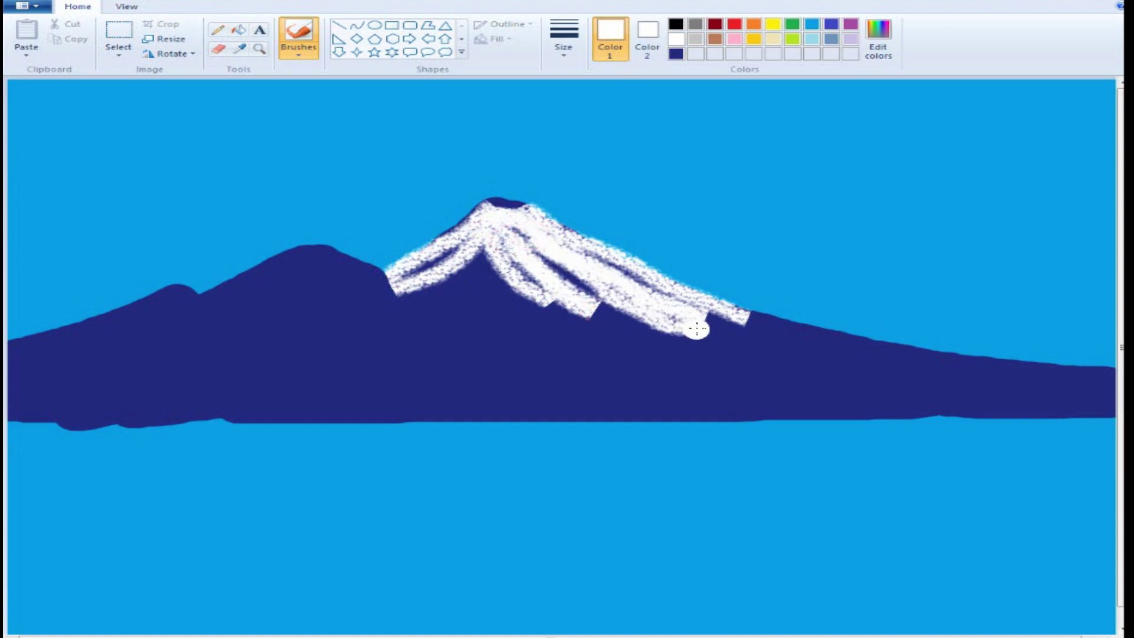
- Cover the central summit in white and extend the snow streaks down the long right slope towards the canvas edge
{"action": "mouse_move", "coordinate": [502, 200]}
{"action": "left_mouse_down"}
{"action": "mouse_move", "coordinate": [527, 206]}
{"action": "mouse_move", "coordinate": [409, 272]}
{"action": "mouse_move", "coordinate": [520, 270]}
{"action": "mouse_move", "coordinate": [491, 248]}
{"action": "mouse_move", "coordinate": [425, 295]}
{"action": "mouse_move", "coordinate": [481, 268]}
{"action": "mouse_move", "coordinate": [416, 316]}
{"action": "mouse_move", "coordinate": [472, 288]}
{"action": "mouse_move", "coordinate": [400, 319]}
{"action": "mouse_move", "coordinate": [515, 291]}
{"action": "mouse_move", "coordinate": [678, 362]}
{"action": "mouse_move", "coordinate": [768, 376]}
{"action": "left_mouse_up"}
{"action": "left_click_drag", "start_coordinate": [794, 375], "coordinate": [881, 375]}
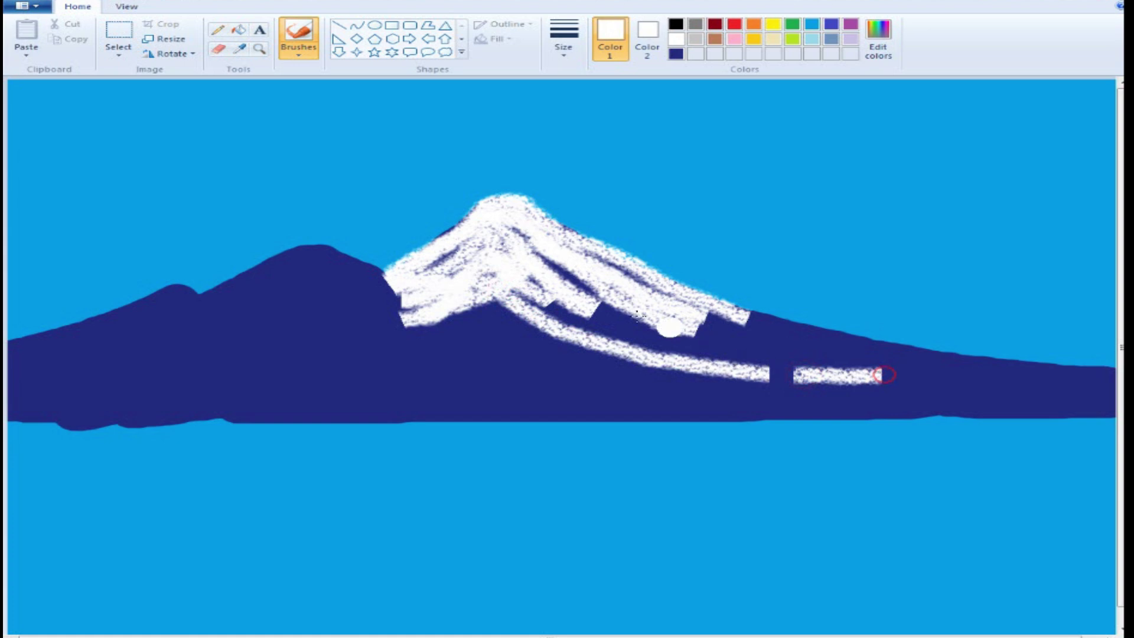
{"action": "mouse_move", "coordinate": [539, 295]}
{"action": "left_mouse_down"}
{"action": "mouse_move", "coordinate": [702, 358]}
{"action": "mouse_move", "coordinate": [915, 381]}
{"action": "left_mouse_up"}
{"action": "mouse_move", "coordinate": [548, 251]}
{"action": "left_mouse_down"}
{"action": "mouse_move", "coordinate": [603, 305]}
{"action": "mouse_move", "coordinate": [756, 359]}
{"action": "mouse_move", "coordinate": [942, 385]}
{"action": "left_mouse_up"}
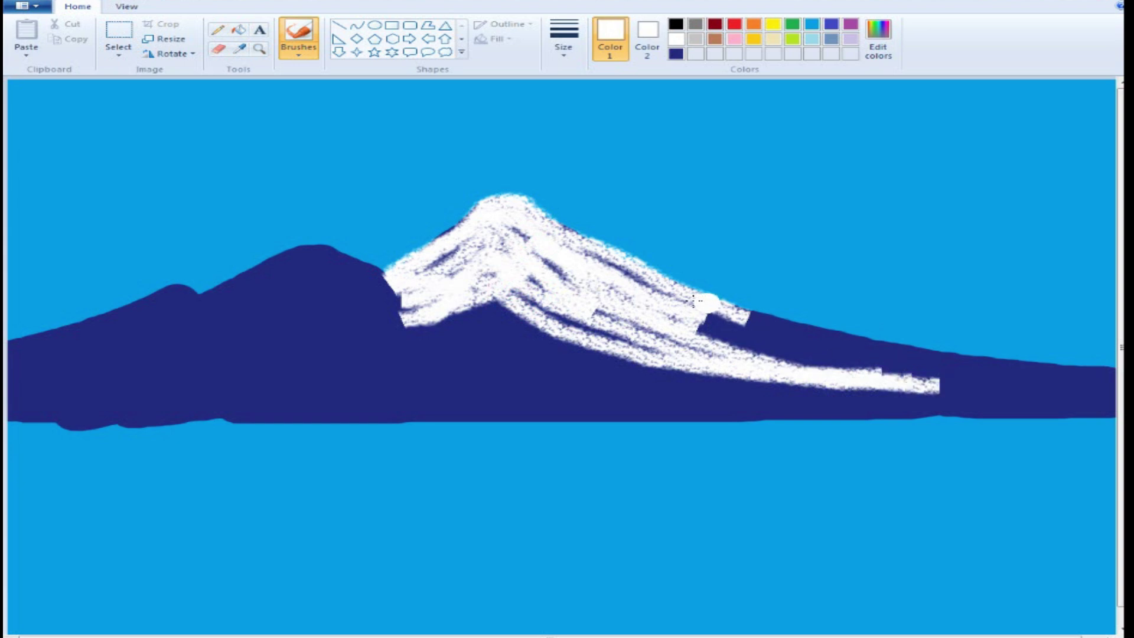
{"action": "mouse_move", "coordinate": [694, 300]}
{"action": "left_mouse_down"}
{"action": "mouse_move", "coordinate": [738, 329]}
{"action": "mouse_move", "coordinate": [939, 377]}
{"action": "left_mouse_up"}
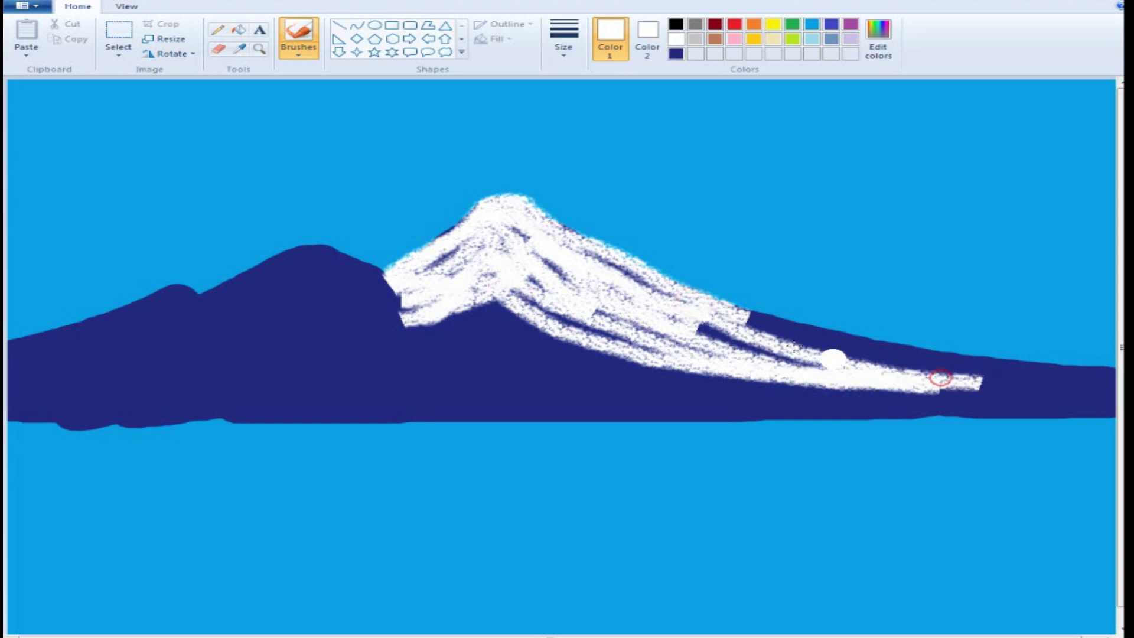
{"action": "left_click_drag", "start_coordinate": [703, 328], "coordinate": [852, 366]}
{"action": "mouse_move", "coordinate": [695, 292]}
{"action": "left_mouse_down"}
{"action": "mouse_move", "coordinate": [795, 328]}
{"action": "mouse_move", "coordinate": [1061, 363]}
{"action": "left_mouse_up"}
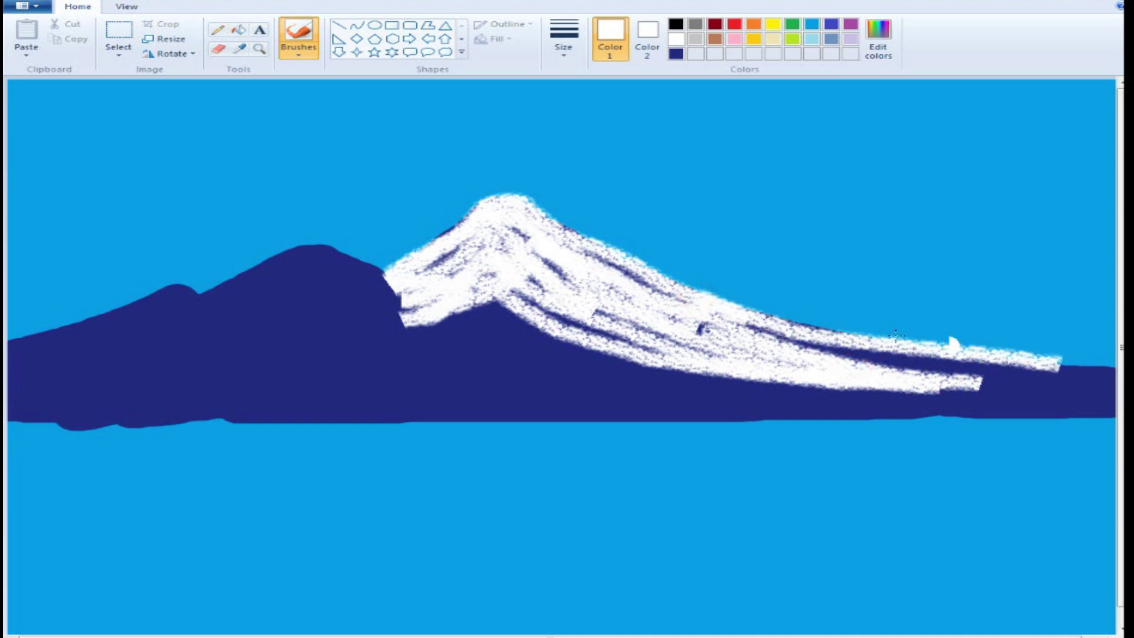
{"action": "left_click_drag", "start_coordinate": [729, 328], "coordinate": [1044, 369]}
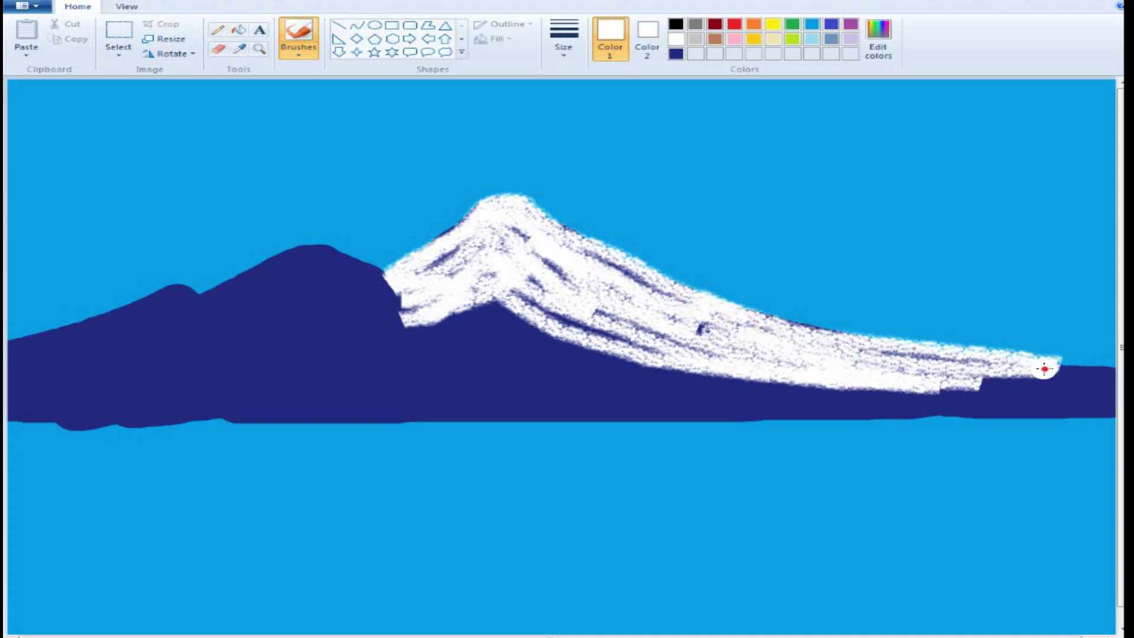
- Paint white crayon streaks over the lower face of the central mountain, sweeping down right to the base
{"action": "mouse_move", "coordinate": [496, 302]}
{"action": "left_mouse_down"}
{"action": "mouse_move", "coordinate": [625, 361]}
{"action": "mouse_move", "coordinate": [802, 401]}
{"action": "mouse_move", "coordinate": [887, 402]}
{"action": "left_mouse_up"}
{"action": "mouse_move", "coordinate": [486, 306]}
{"action": "left_mouse_down"}
{"action": "mouse_move", "coordinate": [515, 341]}
{"action": "mouse_move", "coordinate": [633, 387]}
{"action": "mouse_move", "coordinate": [737, 407]}
{"action": "left_mouse_up"}
{"action": "mouse_move", "coordinate": [525, 324]}
{"action": "left_mouse_down"}
{"action": "mouse_move", "coordinate": [668, 383]}
{"action": "mouse_move", "coordinate": [783, 405]}
{"action": "left_mouse_up"}
{"action": "left_click_drag", "start_coordinate": [727, 376], "coordinate": [926, 397]}
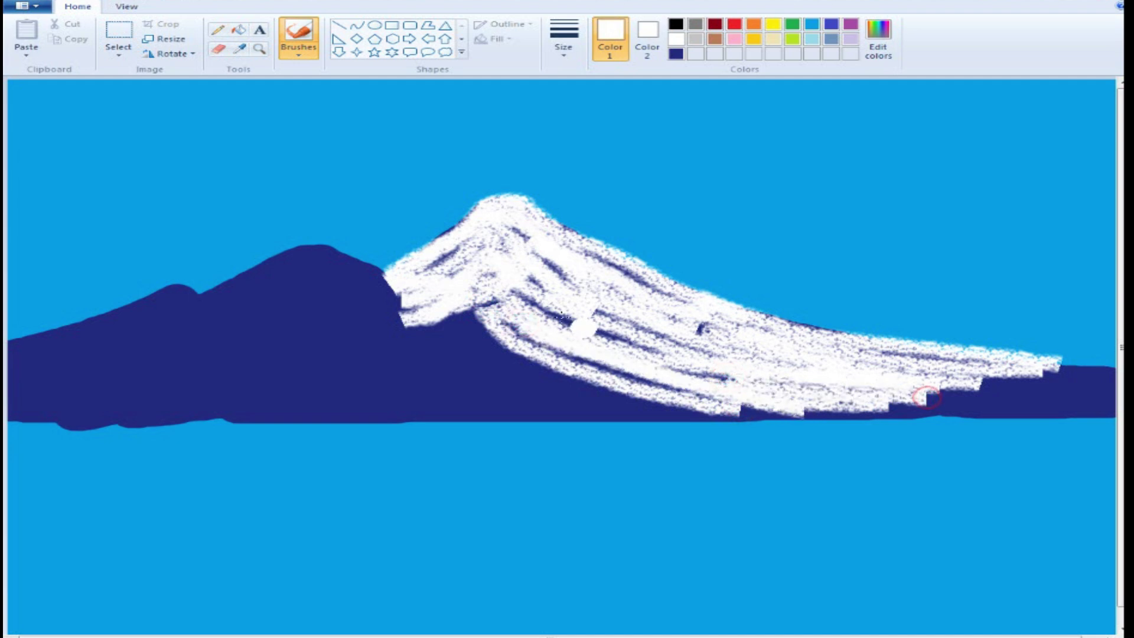
{"action": "left_click_drag", "start_coordinate": [535, 298], "coordinate": [659, 344]}
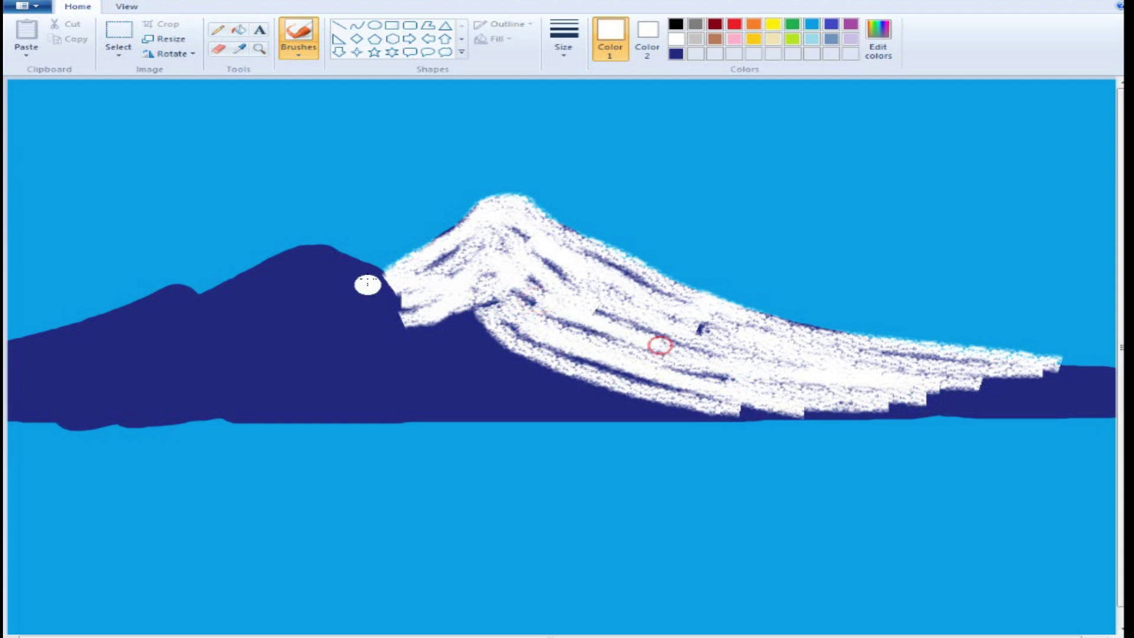
- Paint curved white snow streaks from the middle peak down its right slope, joining the central mountain's base
{"action": "mouse_move", "coordinate": [316, 254]}
{"action": "left_mouse_down"}
{"action": "mouse_move", "coordinate": [413, 323]}
{"action": "mouse_move", "coordinate": [502, 348]}
{"action": "left_mouse_up"}
{"action": "mouse_move", "coordinate": [324, 253]}
{"action": "left_mouse_down"}
{"action": "mouse_move", "coordinate": [367, 261]}
{"action": "mouse_move", "coordinate": [410, 309]}
{"action": "mouse_move", "coordinate": [506, 330]}
{"action": "left_mouse_up"}
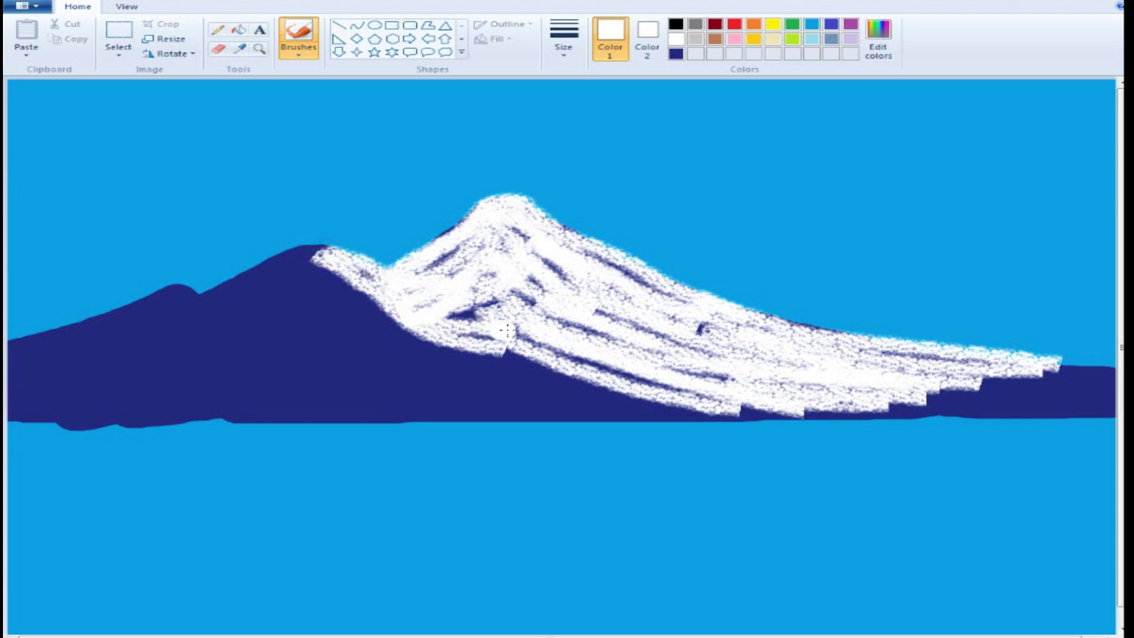
{"action": "mouse_move", "coordinate": [309, 258]}
{"action": "left_mouse_down"}
{"action": "mouse_move", "coordinate": [397, 336]}
{"action": "mouse_move", "coordinate": [587, 399]}
{"action": "mouse_move", "coordinate": [699, 419]}
{"action": "left_mouse_up"}
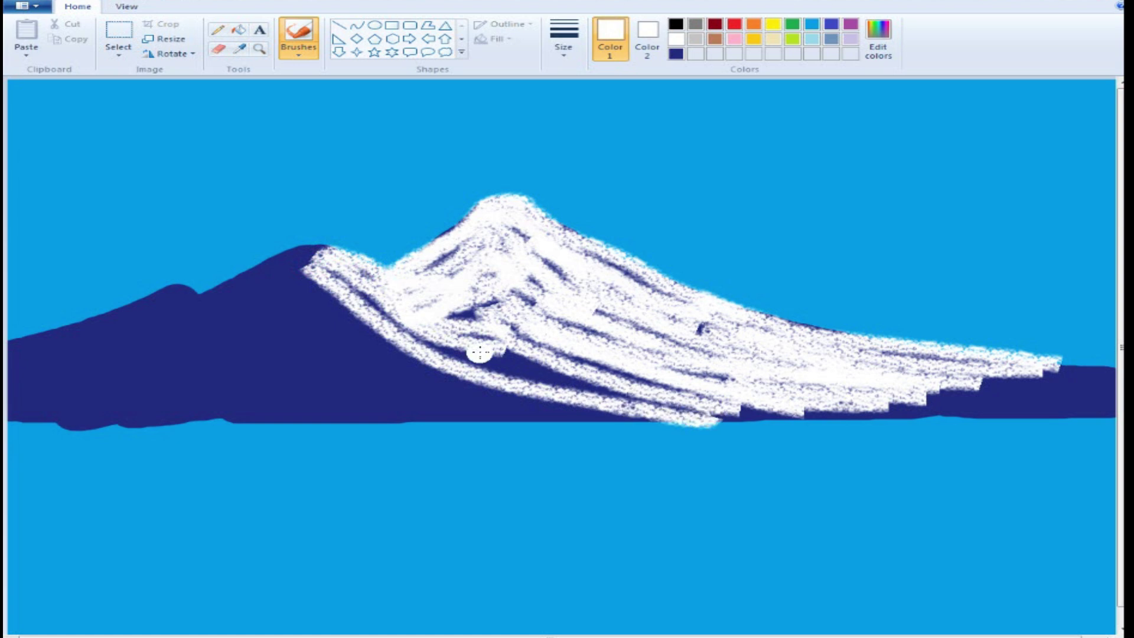
{"action": "left_click_drag", "start_coordinate": [442, 343], "coordinate": [646, 400]}
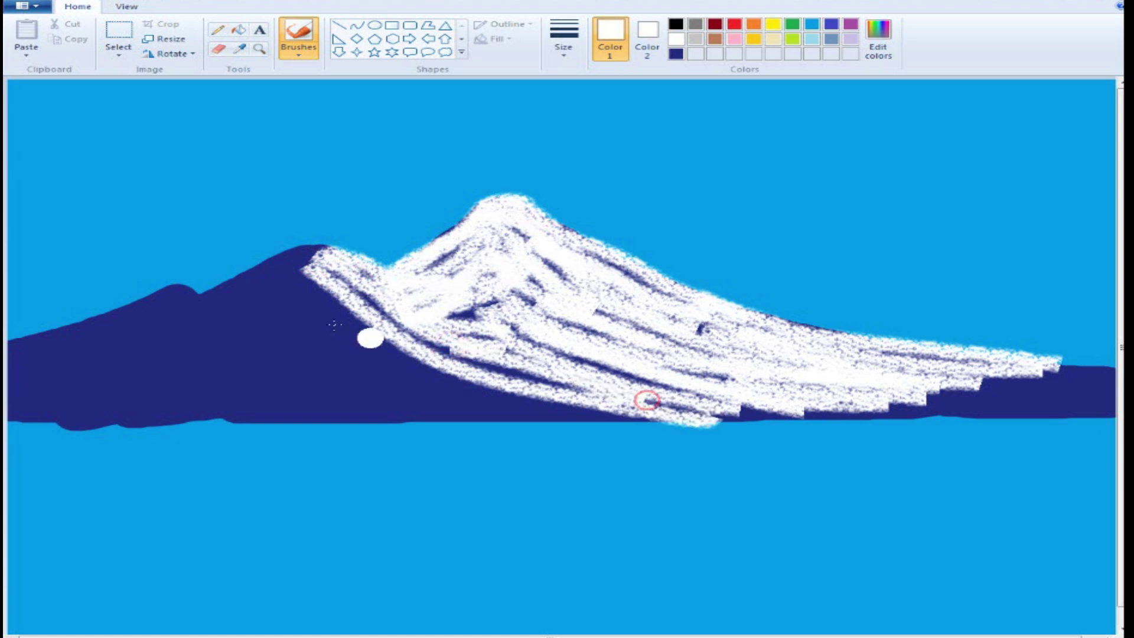
{"action": "mouse_move", "coordinate": [298, 269]}
{"action": "left_mouse_down"}
{"action": "mouse_move", "coordinate": [332, 305]}
{"action": "mouse_move", "coordinate": [473, 382]}
{"action": "mouse_move", "coordinate": [679, 424]}
{"action": "left_mouse_up"}
{"action": "mouse_move", "coordinate": [290, 268]}
{"action": "left_mouse_down"}
{"action": "mouse_move", "coordinate": [339, 329]}
{"action": "mouse_move", "coordinate": [421, 371]}
{"action": "mouse_move", "coordinate": [624, 412]}
{"action": "left_mouse_up"}
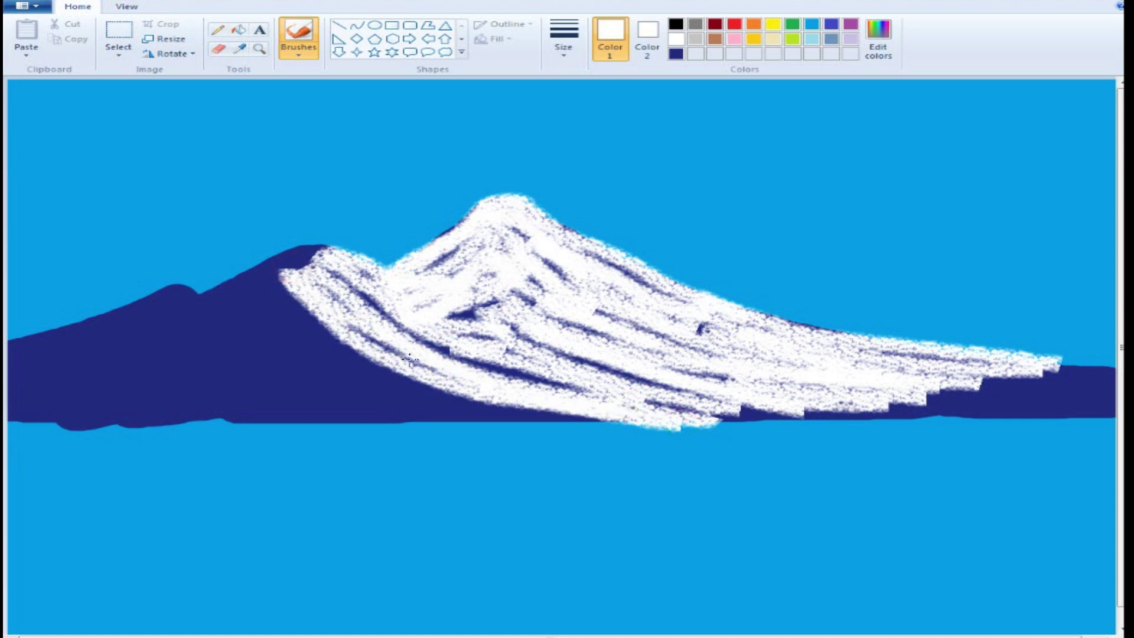
{"action": "mouse_move", "coordinate": [271, 286]}
{"action": "left_mouse_down"}
{"action": "mouse_move", "coordinate": [417, 392]}
{"action": "mouse_move", "coordinate": [536, 409]}
{"action": "left_mouse_up"}
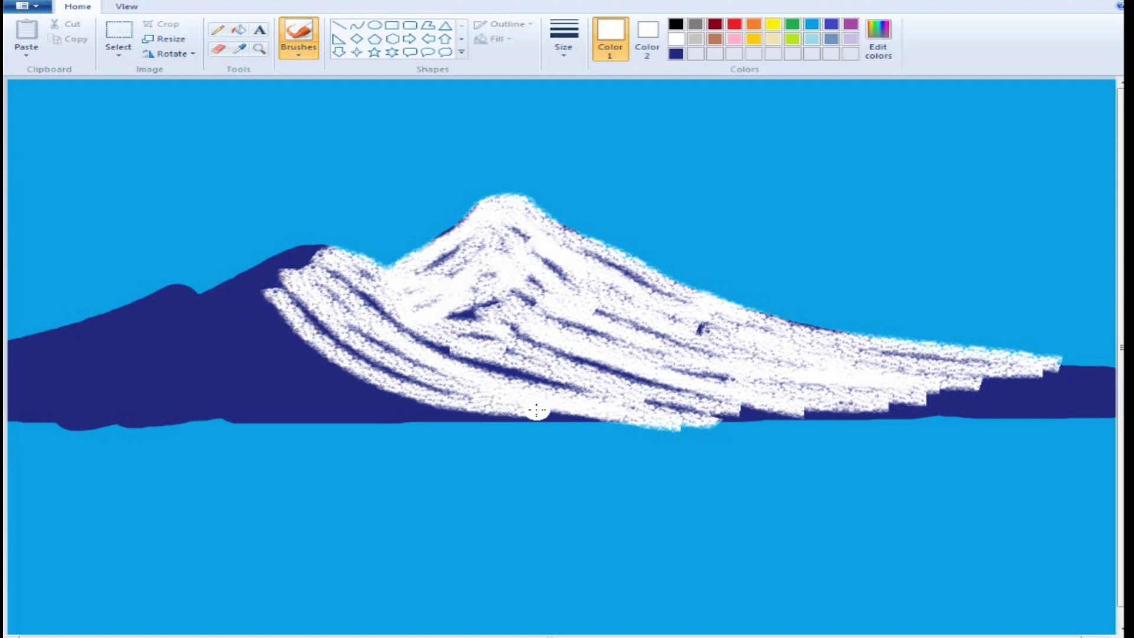
- Fill the dark gaps on the middle peak's snowy slope and round off the snow's left edge up to its top
{"action": "mouse_move", "coordinate": [287, 291]}
{"action": "left_mouse_down"}
{"action": "mouse_move", "coordinate": [362, 360]}
{"action": "mouse_move", "coordinate": [456, 391]}
{"action": "left_mouse_up"}
{"action": "mouse_move", "coordinate": [345, 281]}
{"action": "left_mouse_down"}
{"action": "mouse_move", "coordinate": [466, 361]}
{"action": "mouse_move", "coordinate": [610, 391]}
{"action": "left_mouse_up"}
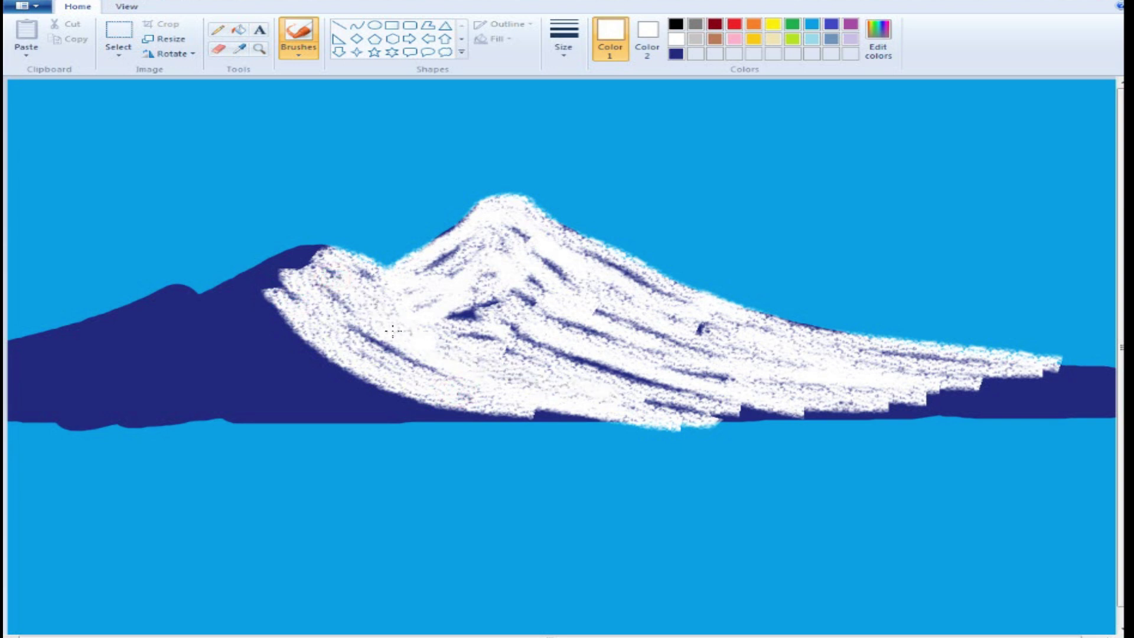
{"action": "mouse_move", "coordinate": [265, 309]}
{"action": "left_mouse_down"}
{"action": "mouse_move", "coordinate": [375, 381]}
{"action": "mouse_move", "coordinate": [473, 405]}
{"action": "left_mouse_up"}
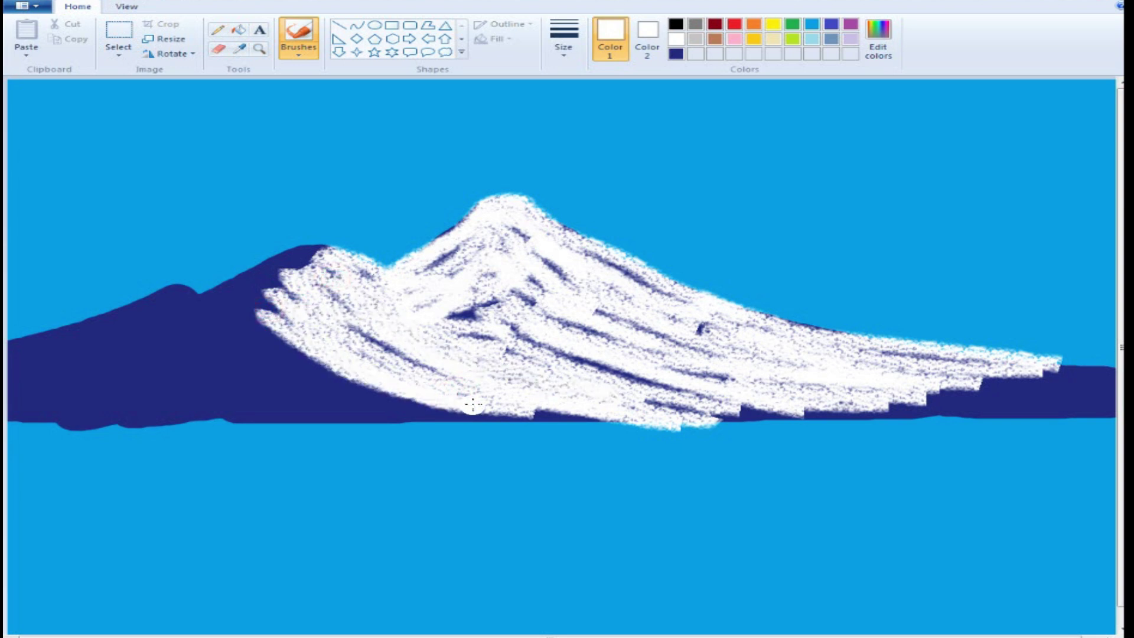
{"action": "mouse_move", "coordinate": [257, 330]}
{"action": "left_mouse_down"}
{"action": "mouse_move", "coordinate": [370, 405]}
{"action": "mouse_move", "coordinate": [493, 429]}
{"action": "left_mouse_up"}
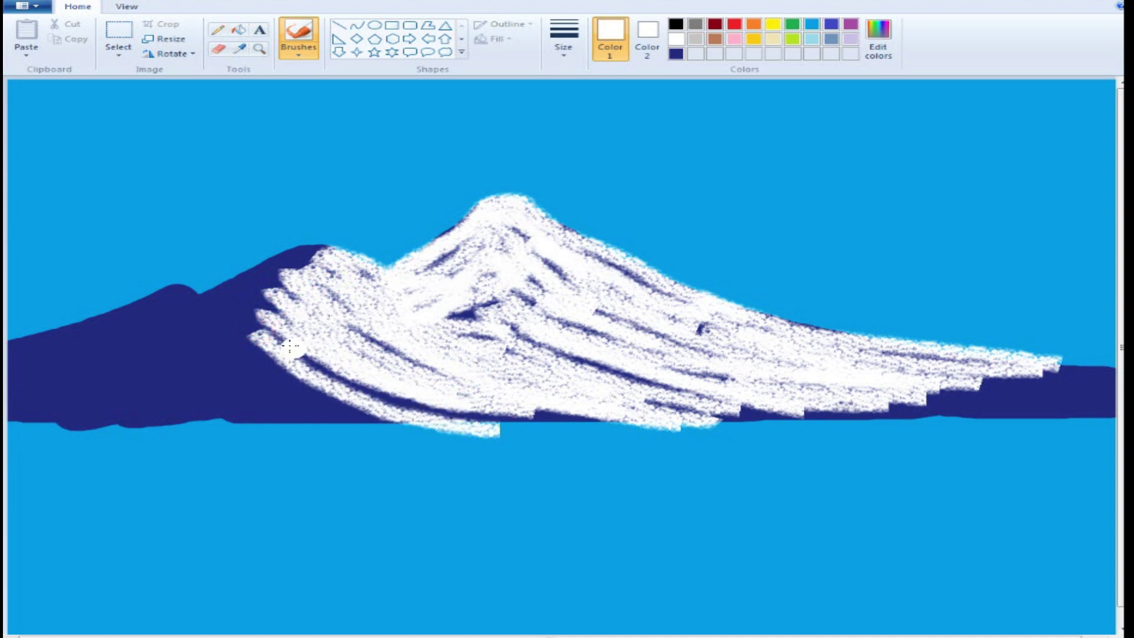
{"action": "mouse_move", "coordinate": [295, 350]}
{"action": "left_mouse_down"}
{"action": "mouse_move", "coordinate": [387, 395]}
{"action": "mouse_move", "coordinate": [493, 413]}
{"action": "mouse_move", "coordinate": [570, 408]}
{"action": "left_mouse_up"}
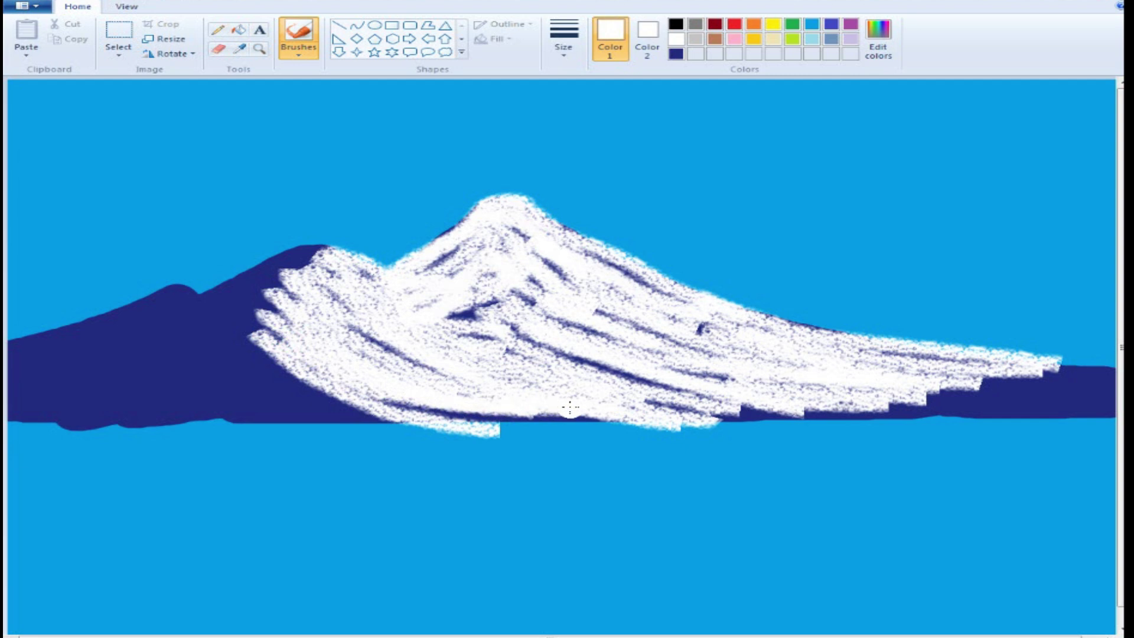
{"action": "left_click_drag", "start_coordinate": [264, 336], "coordinate": [315, 251]}
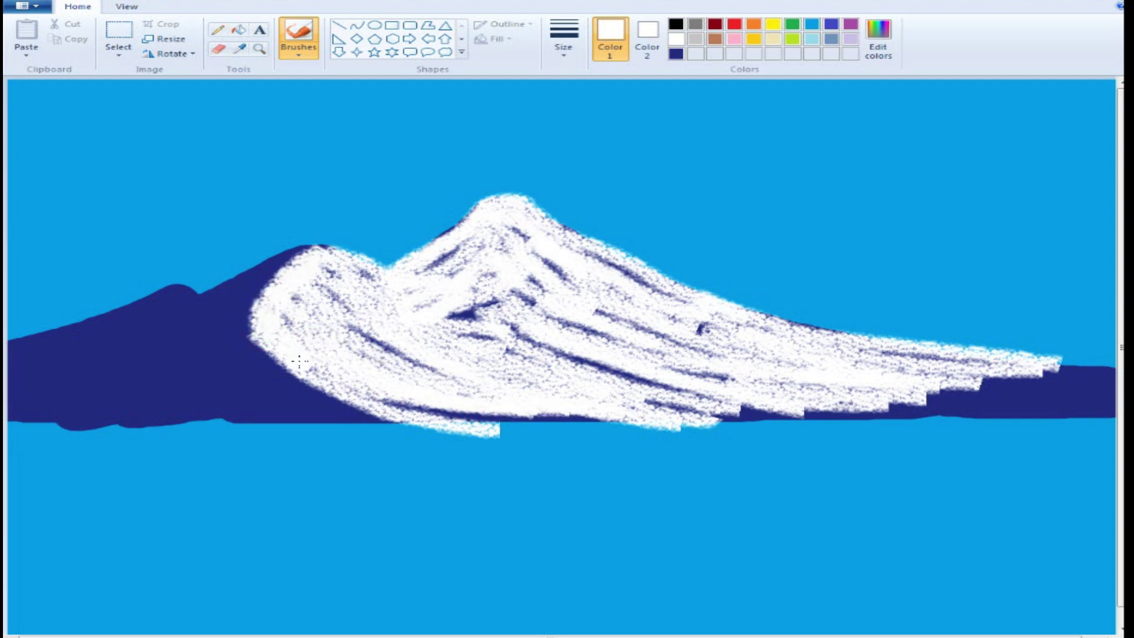
- Cover the leftmost peak with white crayon snow streaks down both slopes and along its base, joining the middle mountain
{"action": "mouse_move", "coordinate": [172, 293]}
{"action": "left_mouse_down"}
{"action": "mouse_move", "coordinate": [215, 336]}
{"action": "mouse_move", "coordinate": [317, 378]}
{"action": "left_mouse_up"}
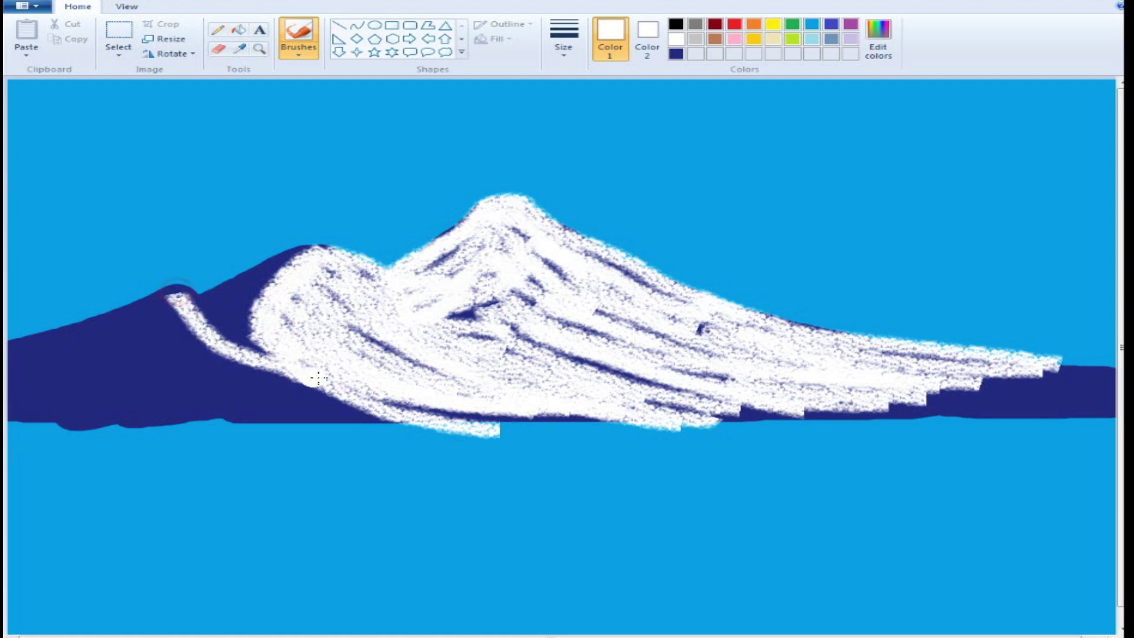
{"action": "left_click", "coordinate": [187, 300]}
{"action": "mouse_move", "coordinate": [186, 297]}
{"action": "left_mouse_down"}
{"action": "mouse_move", "coordinate": [281, 362]}
{"action": "mouse_move", "coordinate": [177, 289]}
{"action": "mouse_move", "coordinate": [101, 358]}
{"action": "mouse_move", "coordinate": [34, 390]}
{"action": "mouse_move", "coordinate": [40, 406]}
{"action": "mouse_move", "coordinate": [401, 413]}
{"action": "left_mouse_up"}
{"action": "left_click_drag", "start_coordinate": [35, 397], "coordinate": [366, 406]}
{"action": "mouse_move", "coordinate": [178, 314]}
{"action": "left_mouse_down"}
{"action": "mouse_move", "coordinate": [254, 375]}
{"action": "mouse_move", "coordinate": [340, 398]}
{"action": "left_mouse_up"}
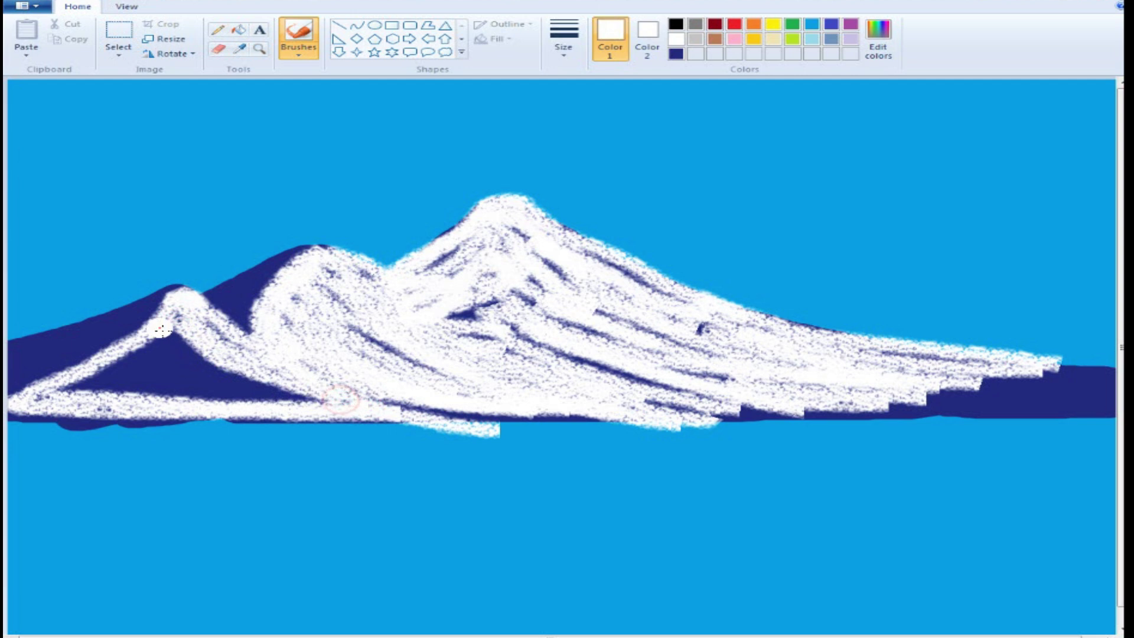
{"action": "mouse_move", "coordinate": [160, 329]}
{"action": "left_mouse_down"}
{"action": "mouse_move", "coordinate": [273, 392]}
{"action": "mouse_move", "coordinate": [331, 401]}
{"action": "left_mouse_up"}
{"action": "mouse_move", "coordinate": [154, 347]}
{"action": "left_mouse_down"}
{"action": "mouse_move", "coordinate": [280, 403]}
{"action": "mouse_move", "coordinate": [332, 402]}
{"action": "left_mouse_up"}
{"action": "mouse_move", "coordinate": [136, 349]}
{"action": "left_mouse_down"}
{"action": "mouse_move", "coordinate": [236, 400]}
{"action": "mouse_move", "coordinate": [269, 402]}
{"action": "mouse_move", "coordinate": [121, 357]}
{"action": "mouse_move", "coordinate": [205, 391]}
{"action": "mouse_move", "coordinate": [121, 362]}
{"action": "mouse_move", "coordinate": [202, 391]}
{"action": "mouse_move", "coordinate": [110, 368]}
{"action": "mouse_move", "coordinate": [96, 376]}
{"action": "mouse_move", "coordinate": [182, 397]}
{"action": "mouse_move", "coordinate": [88, 384]}
{"action": "mouse_move", "coordinate": [165, 392]}
{"action": "mouse_move", "coordinate": [83, 384]}
{"action": "mouse_move", "coordinate": [41, 396]}
{"action": "left_mouse_up"}
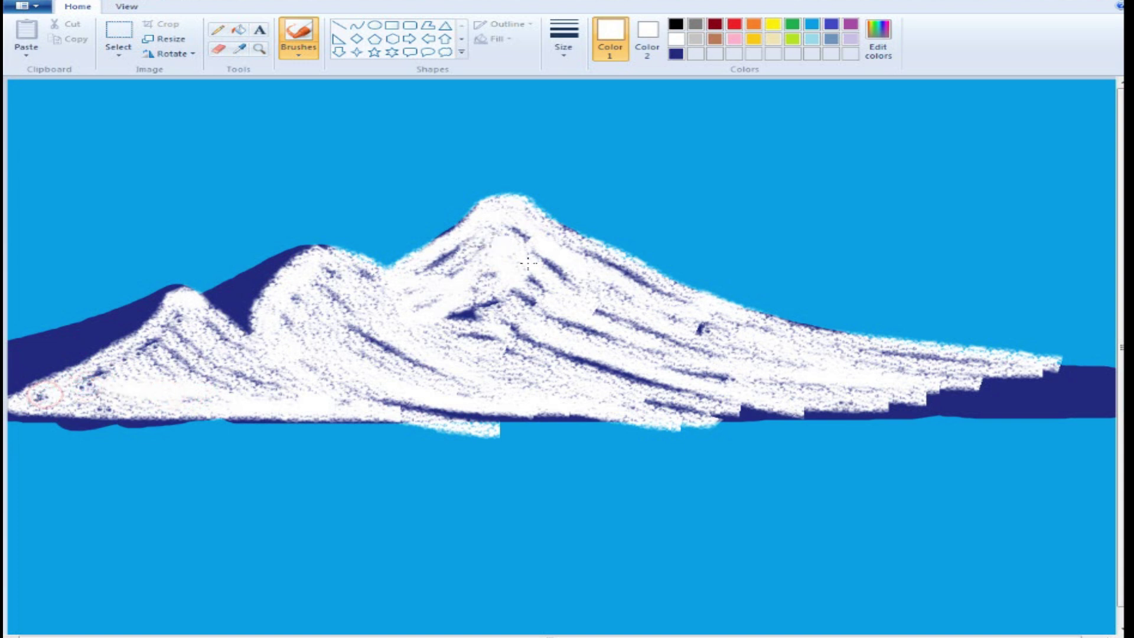
- Paint a solid dark blue shadow over the central mountain's left face with the plain brush, extending slightly above the summit
{"action": "left_click", "coordinate": [676, 55]}
{"action": "left_click", "coordinate": [298, 53]}
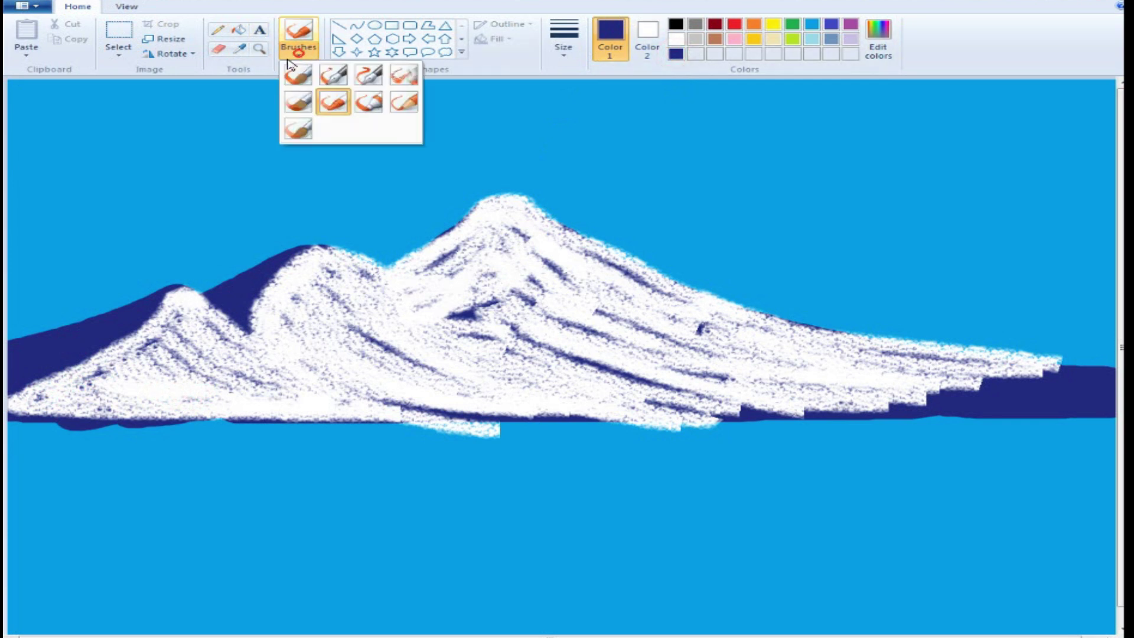
{"action": "left_click", "coordinate": [297, 75]}
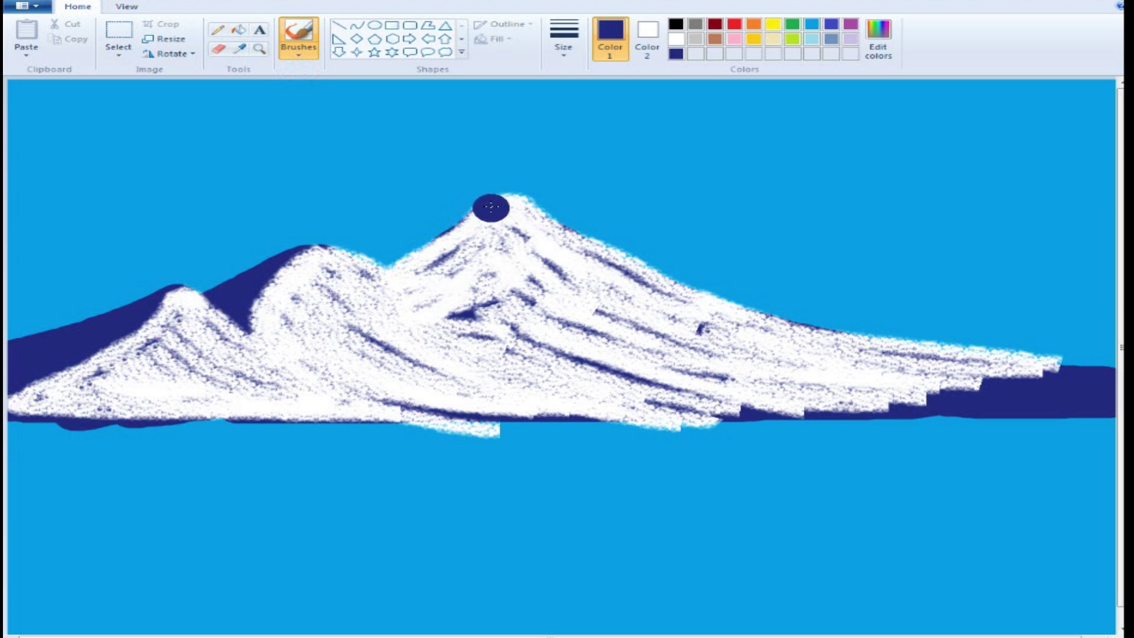
{"action": "mouse_move", "coordinate": [490, 205]}
{"action": "left_mouse_down"}
{"action": "mouse_move", "coordinate": [477, 241]}
{"action": "mouse_move", "coordinate": [411, 304]}
{"action": "mouse_move", "coordinate": [391, 292]}
{"action": "mouse_move", "coordinate": [395, 263]}
{"action": "mouse_move", "coordinate": [452, 230]}
{"action": "mouse_move", "coordinate": [472, 202]}
{"action": "left_mouse_up"}
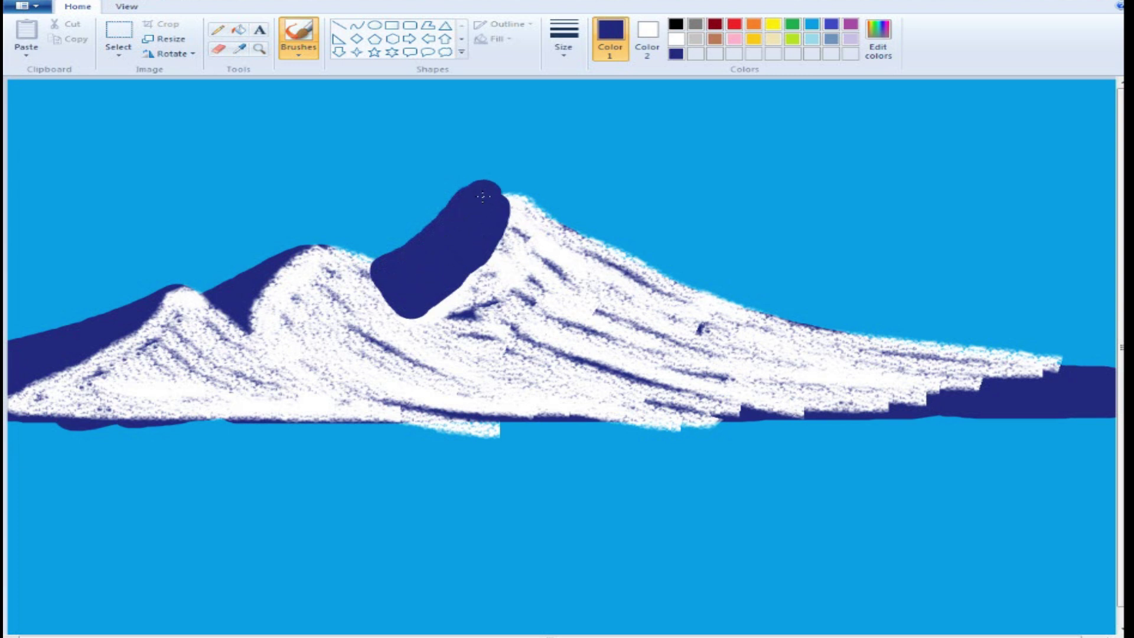
{"action": "left_click_drag", "start_coordinate": [485, 197], "coordinate": [493, 185]}
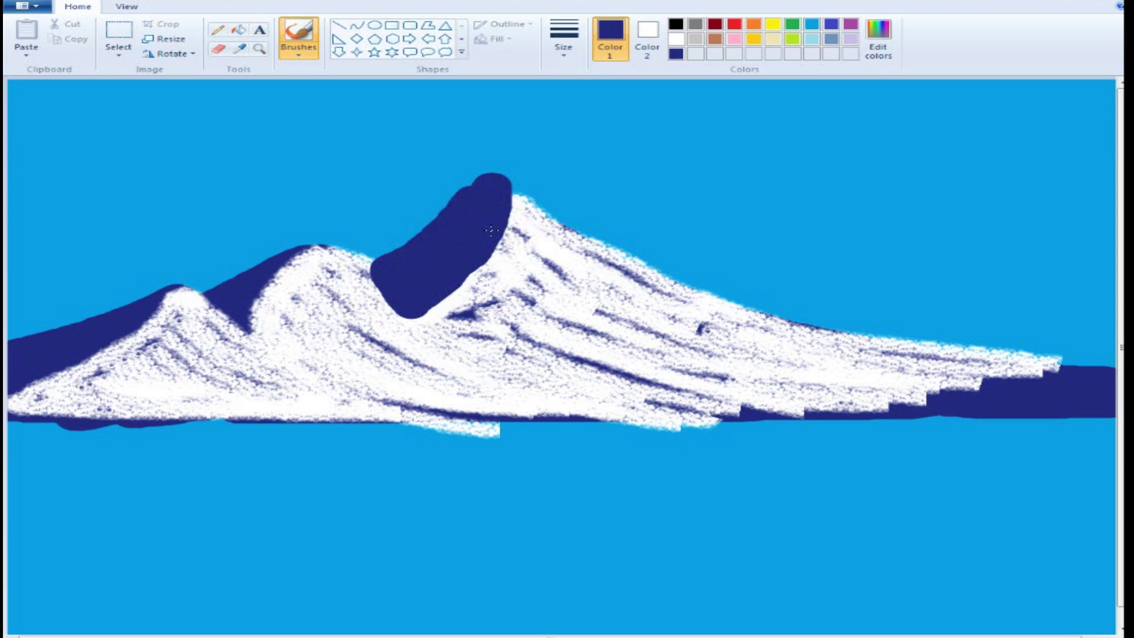
- Redraw the middle peak's right ridge in white crayon over the dark shadow, blending it into the central mountain's lower slope
{"action": "left_click", "coordinate": [676, 38]}
{"action": "left_click", "coordinate": [306, 55]}
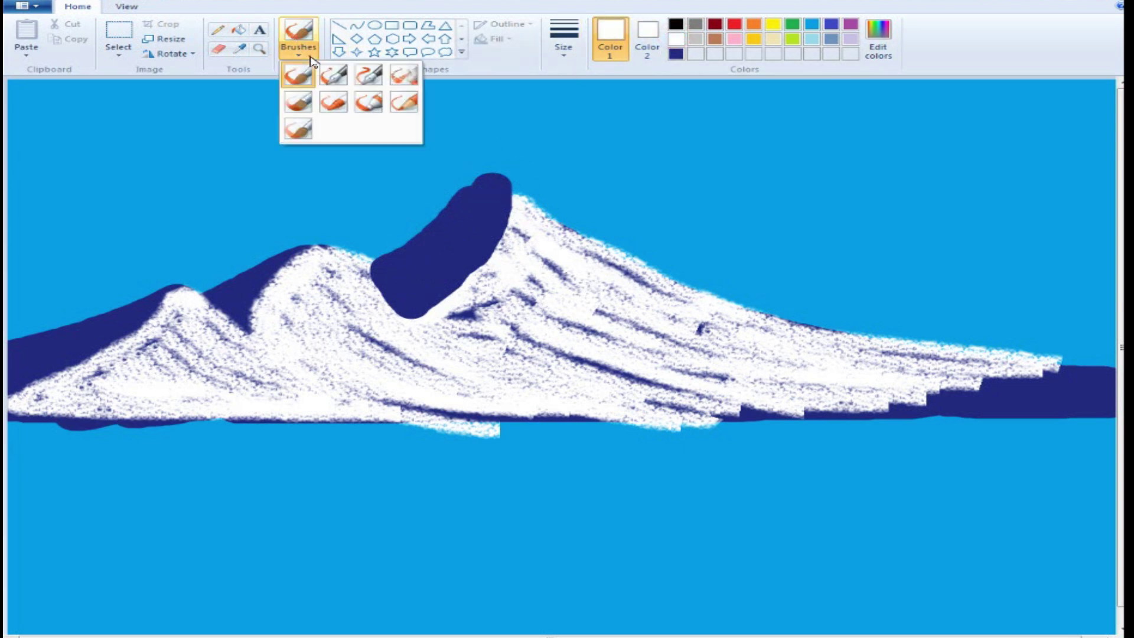
{"action": "left_click", "coordinate": [334, 105]}
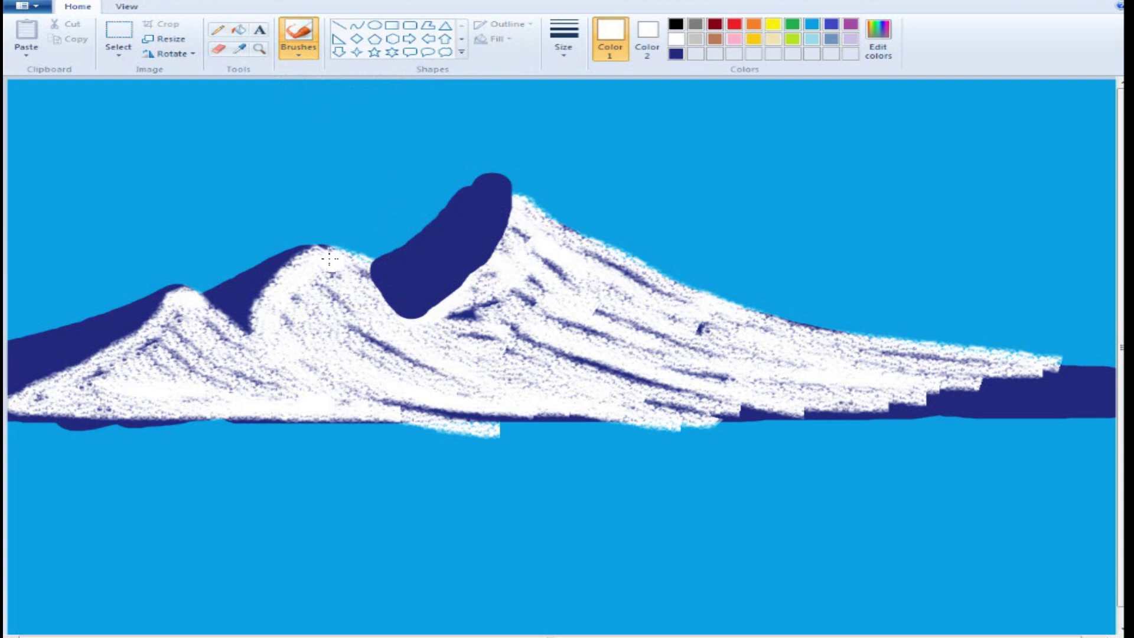
{"action": "mouse_move", "coordinate": [342, 260]}
{"action": "left_mouse_down"}
{"action": "mouse_move", "coordinate": [427, 315]}
{"action": "mouse_move", "coordinate": [549, 347]}
{"action": "left_mouse_up"}
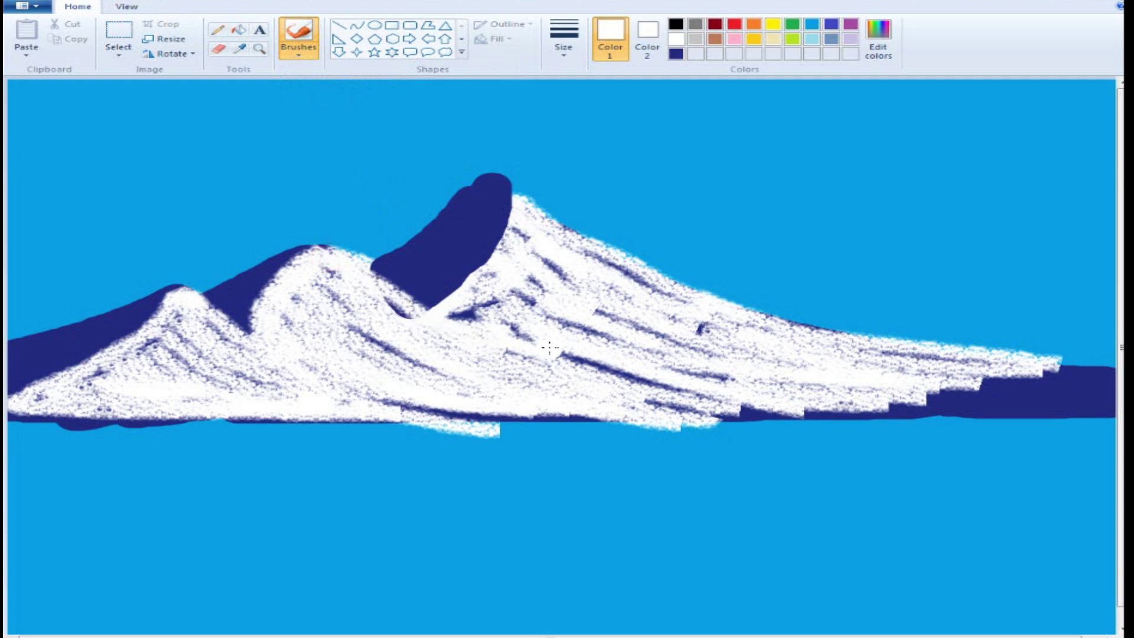
{"action": "left_click_drag", "start_coordinate": [374, 291], "coordinate": [364, 282]}
{"action": "mouse_move", "coordinate": [517, 342]}
{"action": "left_mouse_down"}
{"action": "mouse_move", "coordinate": [354, 274]}
{"action": "mouse_move", "coordinate": [322, 243]}
{"action": "mouse_move", "coordinate": [544, 349]}
{"action": "left_mouse_up"}
{"action": "left_click", "coordinate": [321, 242]}
{"action": "mouse_move", "coordinate": [380, 273]}
{"action": "left_mouse_down"}
{"action": "mouse_move", "coordinate": [485, 330]}
{"action": "mouse_move", "coordinate": [596, 363]}
{"action": "left_mouse_up"}
{"action": "left_click_drag", "start_coordinate": [591, 356], "coordinate": [529, 339]}
{"action": "left_click_drag", "start_coordinate": [401, 285], "coordinate": [539, 350]}
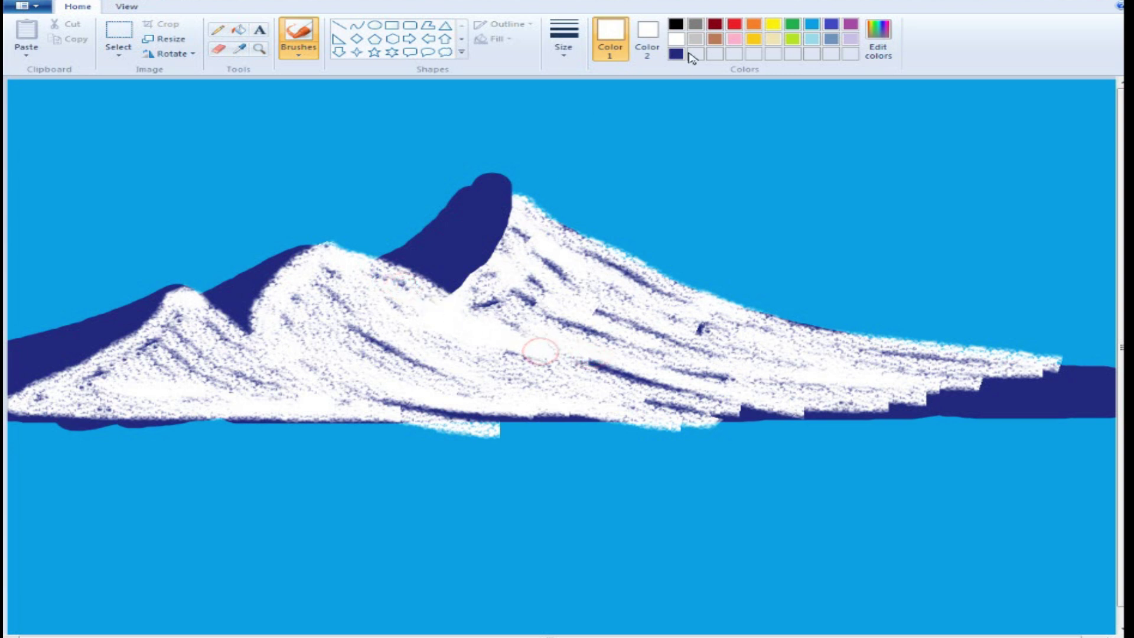
{"action": "left_click", "coordinate": [694, 25]}
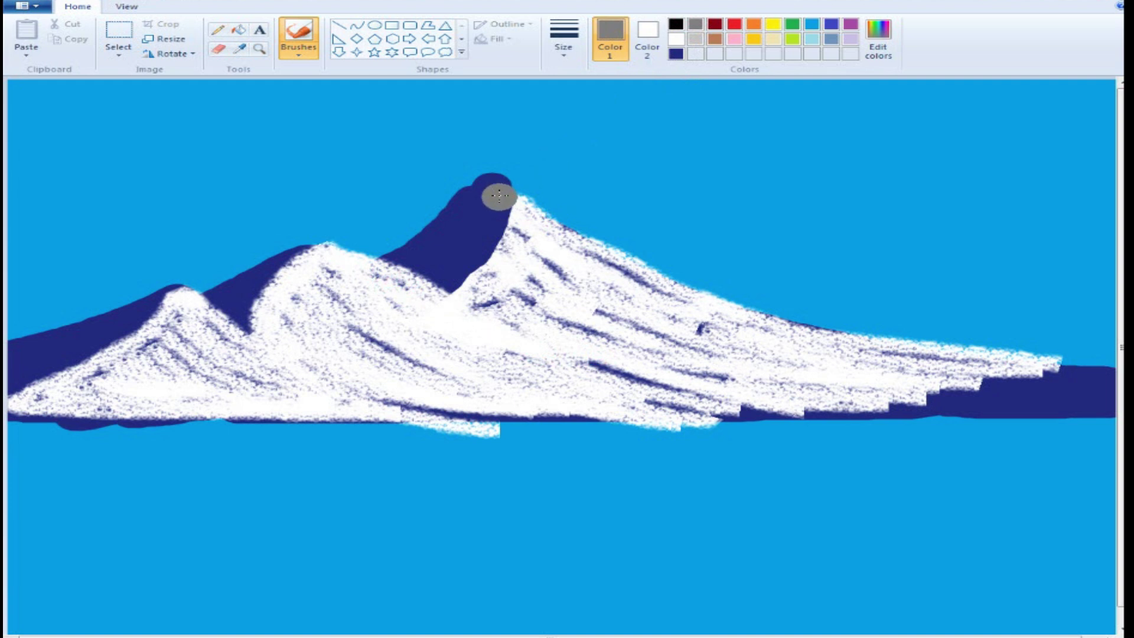
{"action": "mouse_move", "coordinate": [497, 195]}
{"action": "left_mouse_down"}
{"action": "mouse_move", "coordinate": [494, 186]}
{"action": "mouse_move", "coordinate": [452, 272]}
{"action": "left_mouse_up"}
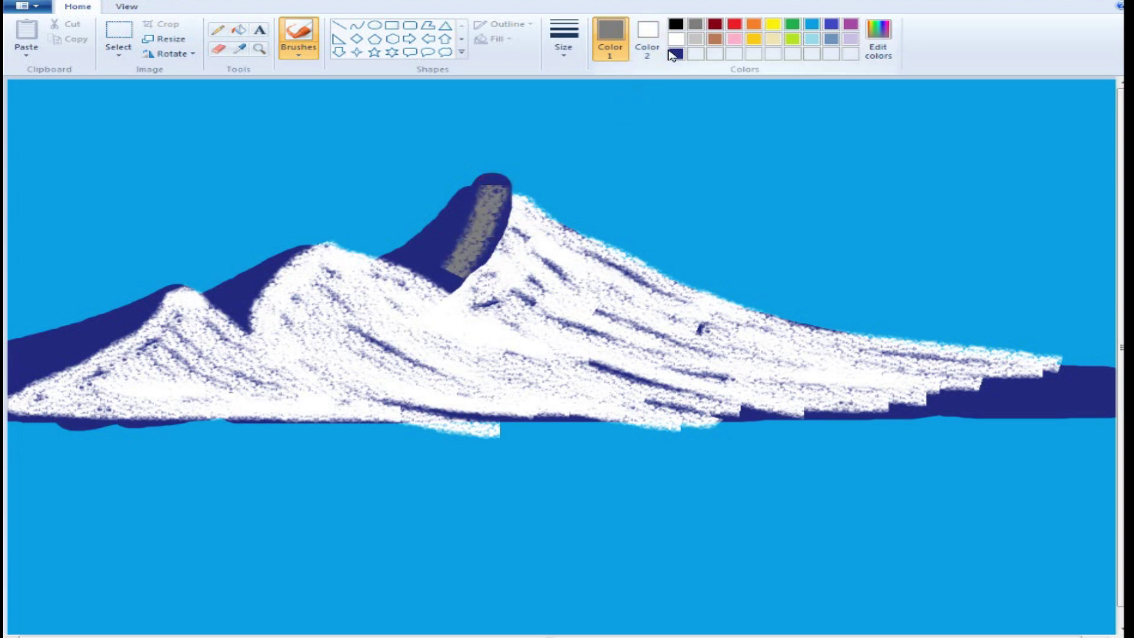
{"action": "key", "text": "ctrl+z"}
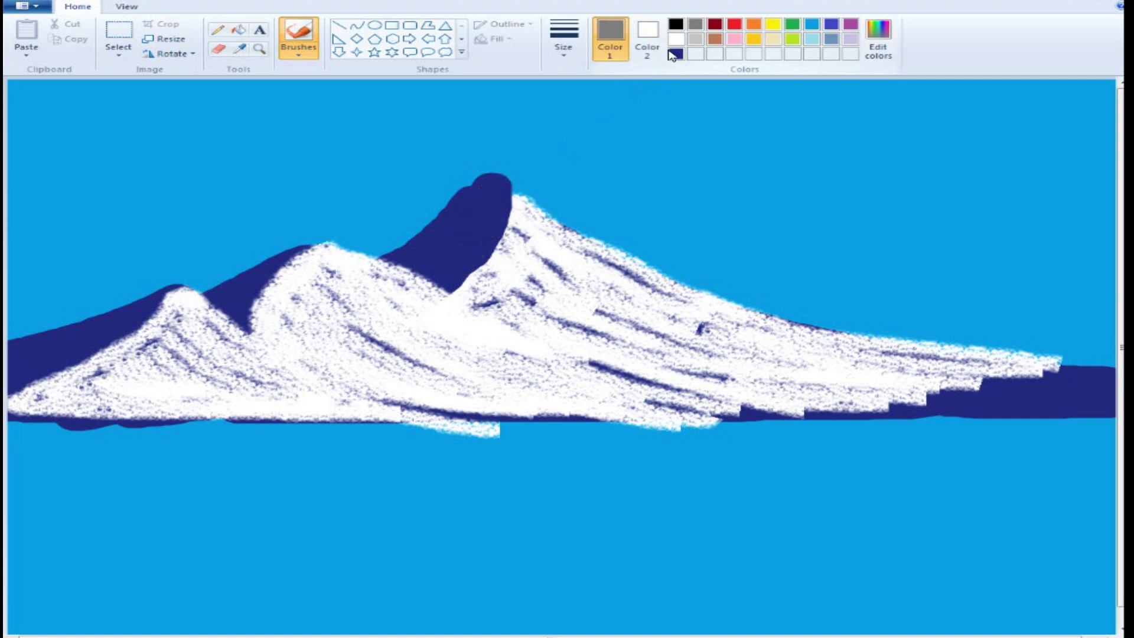
- Shade the dark left faces of the central mountain and the middle peak with light grey crayon
{"action": "left_click", "coordinate": [695, 39]}
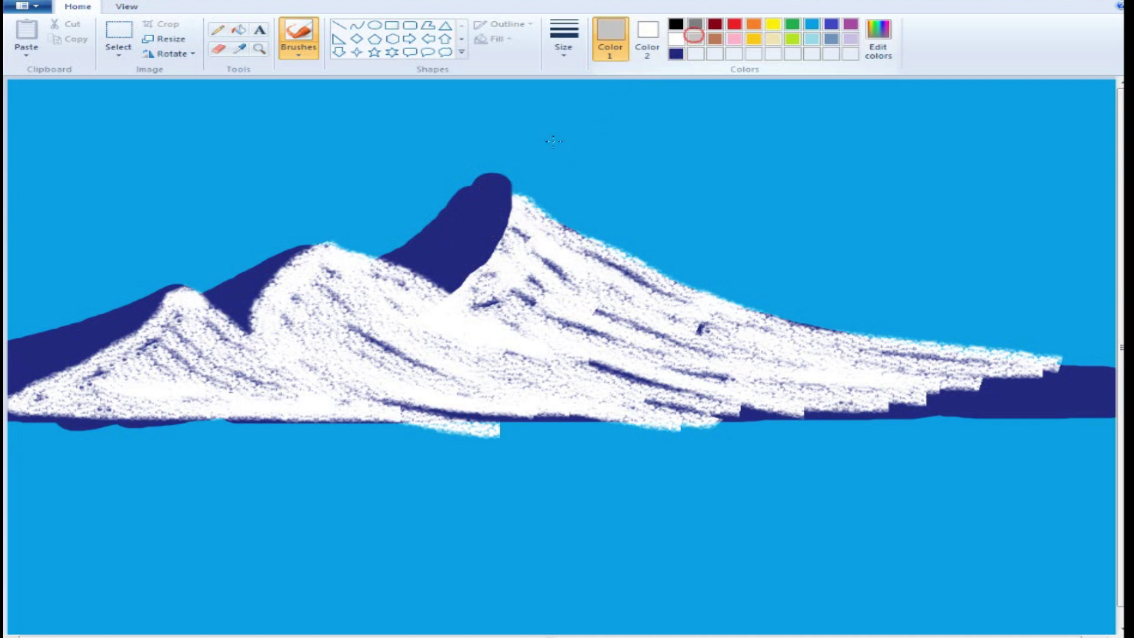
{"action": "mouse_move", "coordinate": [494, 185]}
{"action": "left_mouse_down"}
{"action": "mouse_move", "coordinate": [427, 272]}
{"action": "mouse_move", "coordinate": [440, 267]}
{"action": "left_mouse_up"}
{"action": "mouse_move", "coordinate": [494, 204]}
{"action": "left_mouse_down"}
{"action": "mouse_move", "coordinate": [489, 234]}
{"action": "mouse_move", "coordinate": [431, 277]}
{"action": "mouse_move", "coordinate": [485, 247]}
{"action": "mouse_move", "coordinate": [460, 272]}
{"action": "mouse_move", "coordinate": [433, 284]}
{"action": "mouse_move", "coordinate": [480, 199]}
{"action": "mouse_move", "coordinate": [382, 259]}
{"action": "mouse_move", "coordinate": [460, 224]}
{"action": "mouse_move", "coordinate": [388, 261]}
{"action": "mouse_move", "coordinate": [420, 261]}
{"action": "mouse_move", "coordinate": [419, 274]}
{"action": "mouse_move", "coordinate": [387, 258]}
{"action": "left_mouse_up"}
{"action": "left_click", "coordinate": [381, 262]}
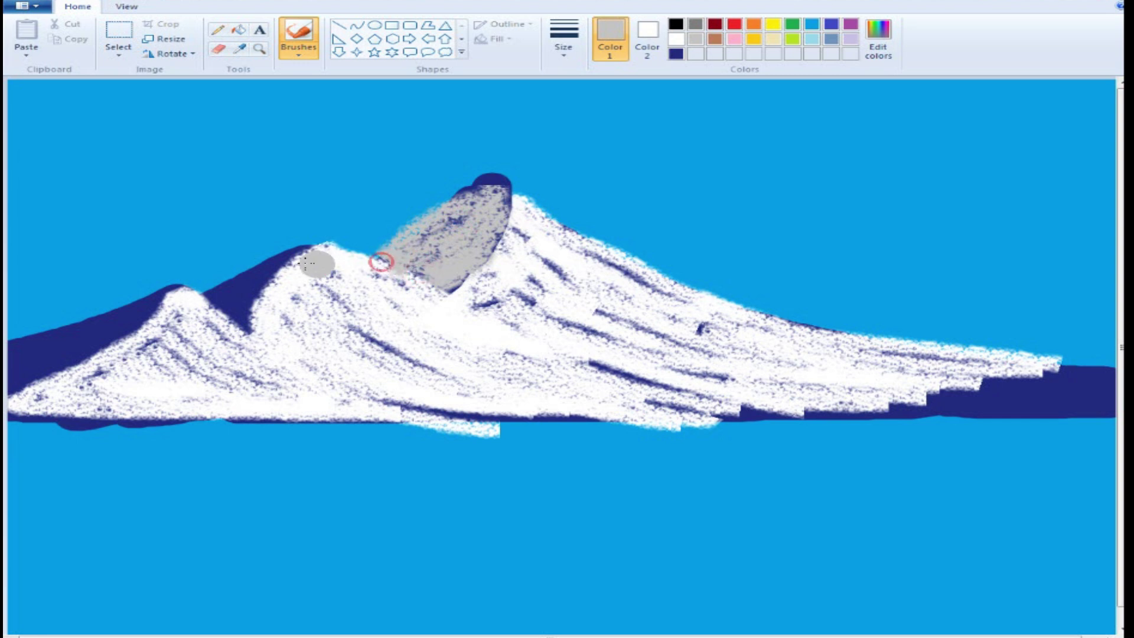
{"action": "mouse_move", "coordinate": [295, 248]}
{"action": "left_mouse_down"}
{"action": "mouse_move", "coordinate": [206, 295]}
{"action": "mouse_move", "coordinate": [262, 274]}
{"action": "mouse_move", "coordinate": [245, 291]}
{"action": "mouse_move", "coordinate": [242, 330]}
{"action": "mouse_move", "coordinate": [215, 298]}
{"action": "mouse_move", "coordinate": [270, 257]}
{"action": "mouse_move", "coordinate": [315, 246]}
{"action": "mouse_move", "coordinate": [265, 271]}
{"action": "mouse_move", "coordinate": [251, 301]}
{"action": "mouse_move", "coordinate": [198, 289]}
{"action": "left_mouse_up"}
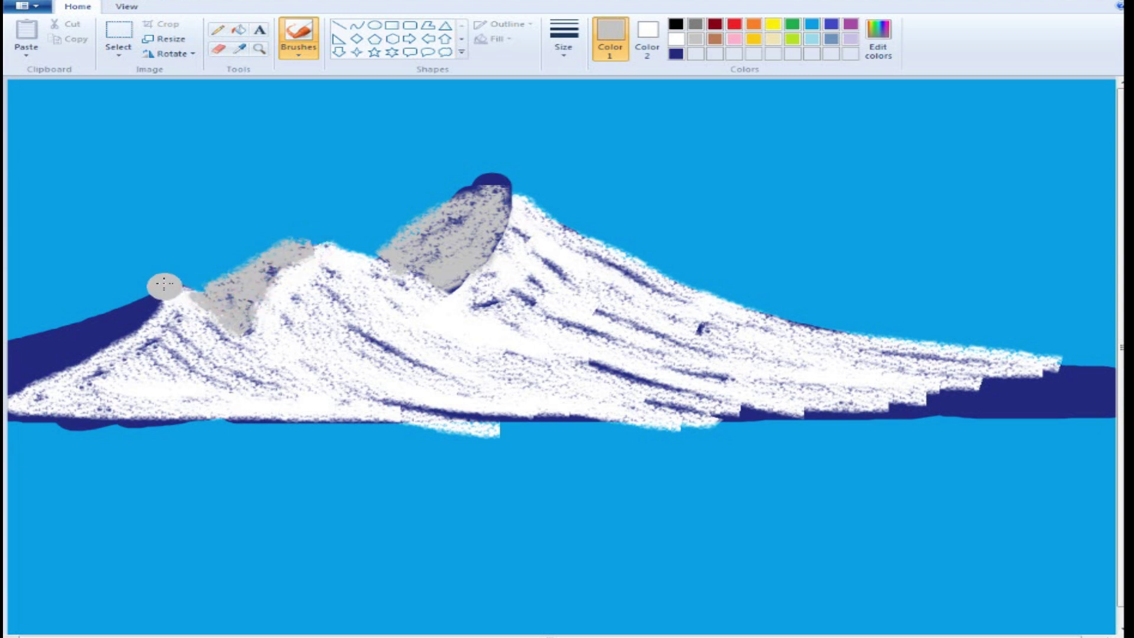
- Shade the leftmost mountain's left slope light grey up to its top and fill the lower tip of the central shadow
{"action": "mouse_move", "coordinate": [146, 306]}
{"action": "left_mouse_down"}
{"action": "mouse_move", "coordinate": [89, 356]}
{"action": "mouse_move", "coordinate": [15, 383]}
{"action": "left_mouse_up"}
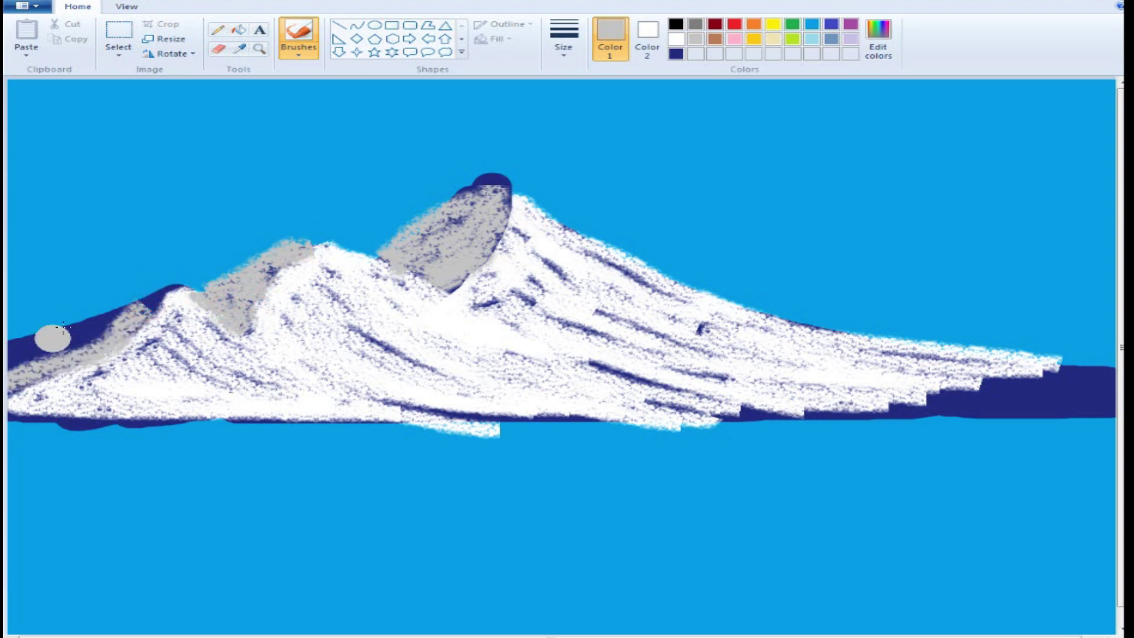
{"action": "left_click", "coordinate": [127, 311]}
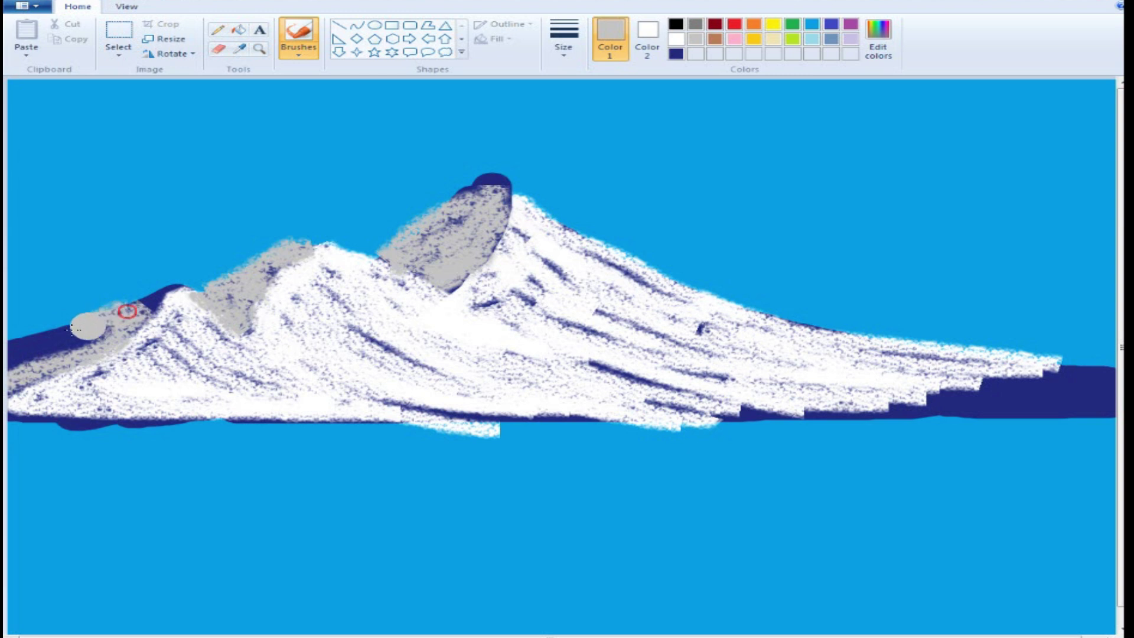
{"action": "left_click_drag", "start_coordinate": [87, 325], "coordinate": [8, 349]}
{"action": "left_click_drag", "start_coordinate": [107, 324], "coordinate": [30, 354]}
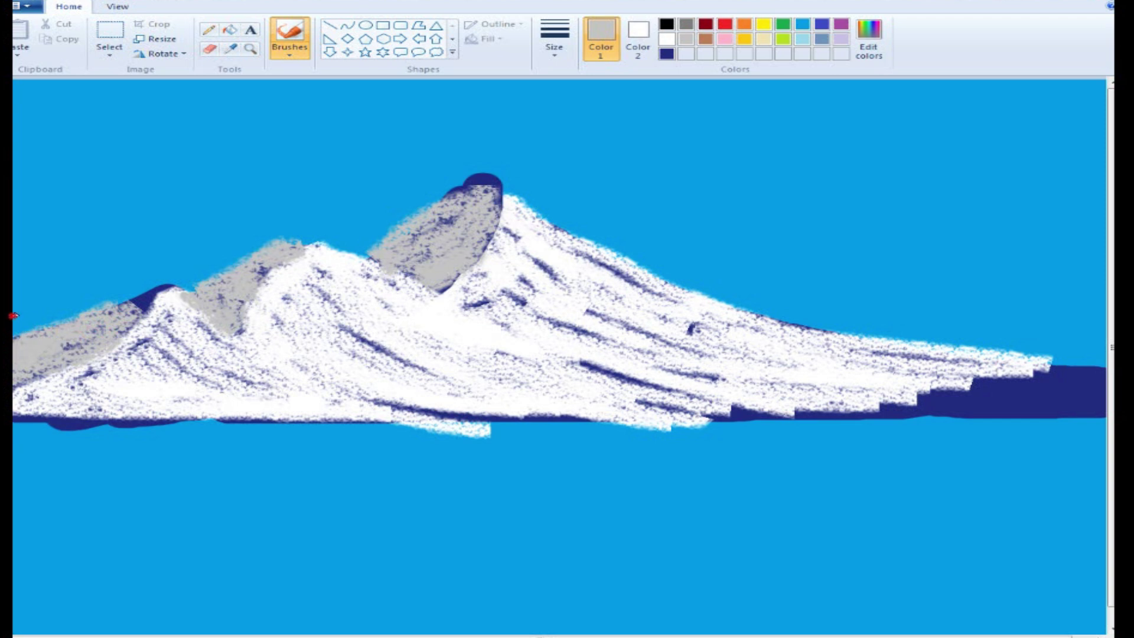
{"action": "left_click", "coordinate": [127, 302]}
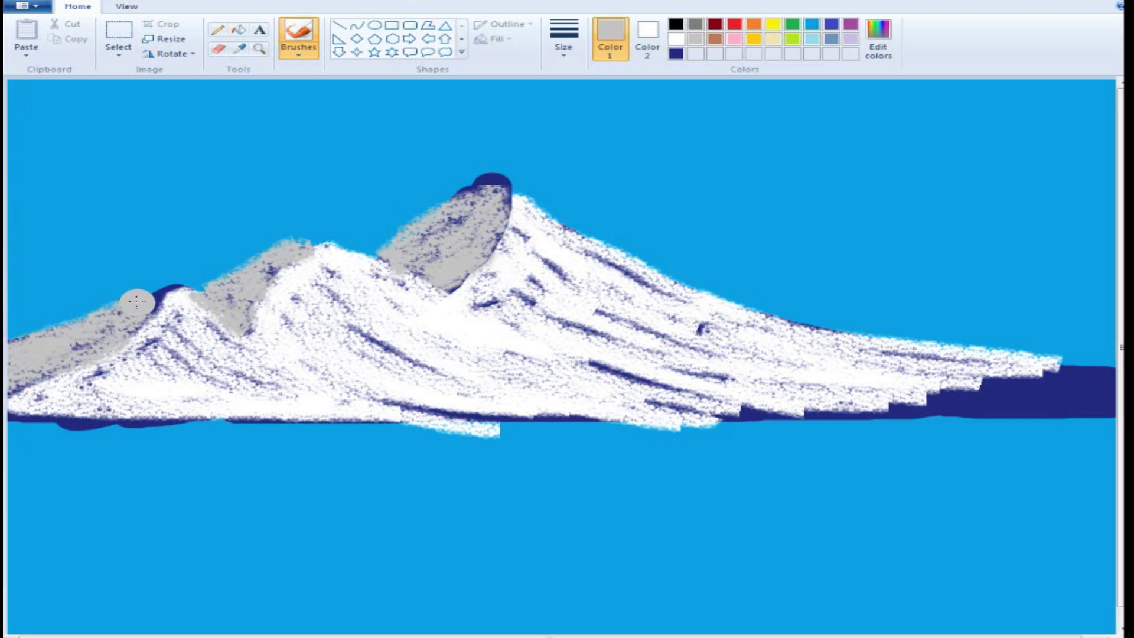
{"action": "left_click_drag", "start_coordinate": [135, 306], "coordinate": [185, 285]}
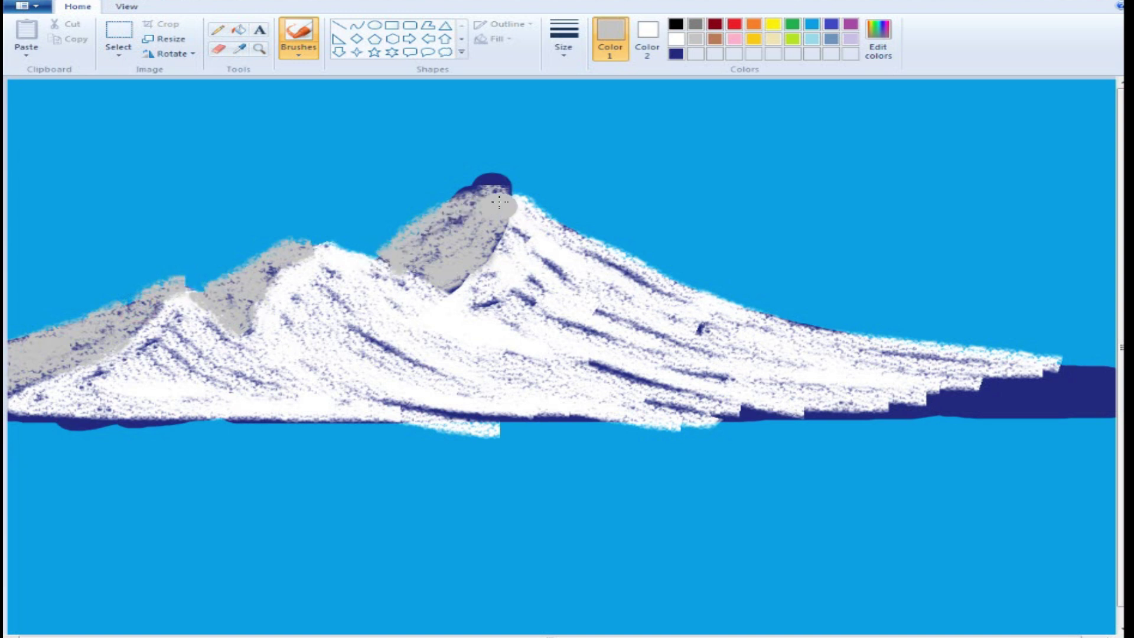
{"action": "left_click_drag", "start_coordinate": [439, 262], "coordinate": [448, 281]}
{"action": "left_click", "coordinate": [473, 261]}
- Paint white crayon snow from the central summit down the whole right ridge to the canvas edge
{"action": "left_click", "coordinate": [676, 39]}
{"action": "mouse_move", "coordinate": [515, 214]}
{"action": "left_mouse_down"}
{"action": "mouse_move", "coordinate": [437, 304]}
{"action": "mouse_move", "coordinate": [499, 204]}
{"action": "mouse_move", "coordinate": [563, 248]}
{"action": "left_mouse_up"}
{"action": "mouse_move", "coordinate": [522, 206]}
{"action": "left_mouse_down"}
{"action": "mouse_move", "coordinate": [494, 174]}
{"action": "mouse_move", "coordinate": [776, 318]}
{"action": "mouse_move", "coordinate": [1108, 370]}
{"action": "left_mouse_up"}
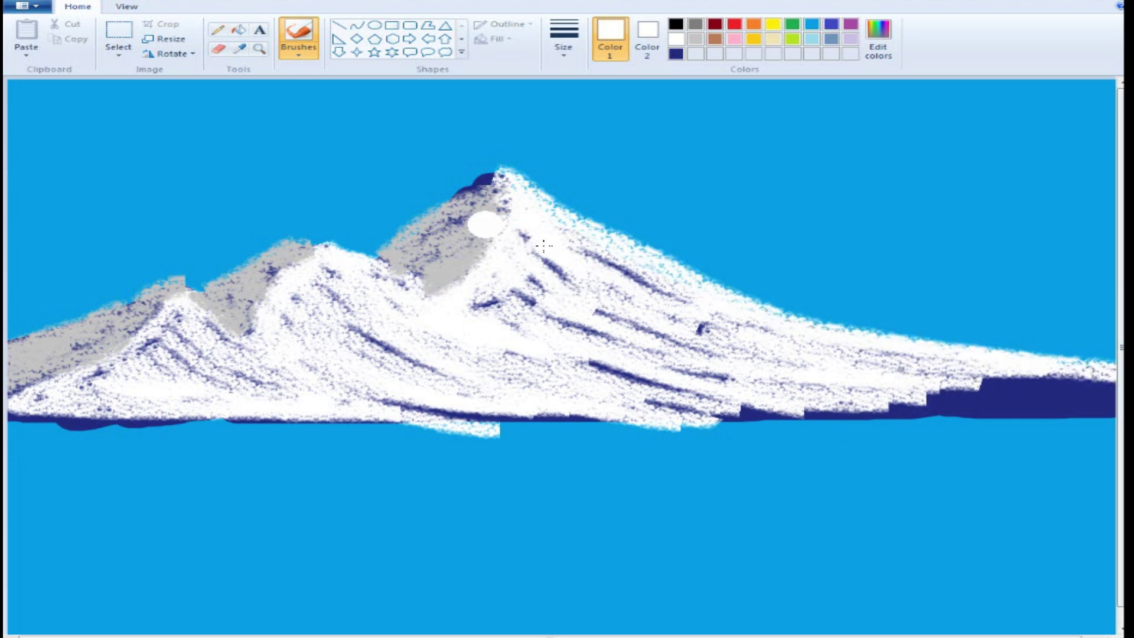
- Fill the remaining dark areas along the base of the mountain range with white crayon strokes
{"action": "mouse_move", "coordinate": [837, 394]}
{"action": "left_mouse_down"}
{"action": "mouse_move", "coordinate": [797, 406]}
{"action": "mouse_move", "coordinate": [1105, 400]}
{"action": "mouse_move", "coordinate": [920, 405]}
{"action": "mouse_move", "coordinate": [901, 399]}
{"action": "mouse_move", "coordinate": [1063, 394]}
{"action": "mouse_move", "coordinate": [1071, 381]}
{"action": "mouse_move", "coordinate": [856, 377]}
{"action": "left_mouse_up"}
{"action": "mouse_move", "coordinate": [785, 412]}
{"action": "left_mouse_down"}
{"action": "mouse_move", "coordinate": [669, 405]}
{"action": "mouse_move", "coordinate": [716, 419]}
{"action": "mouse_move", "coordinate": [828, 411]}
{"action": "mouse_move", "coordinate": [539, 361]}
{"action": "left_mouse_up"}
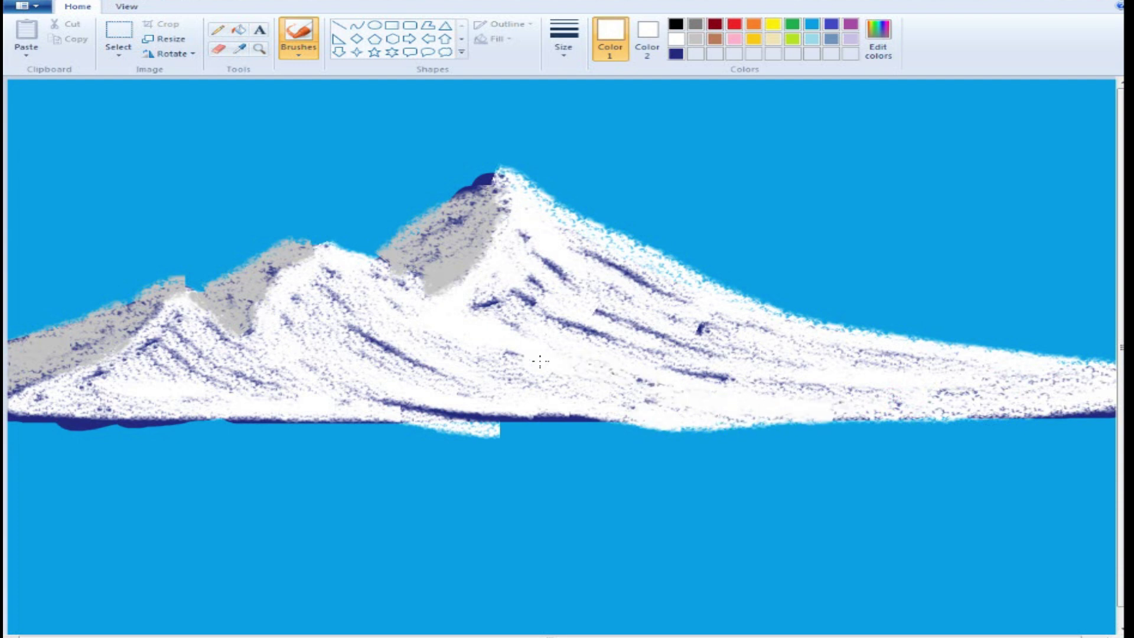
{"action": "mouse_move", "coordinate": [458, 397]}
{"action": "left_mouse_down"}
{"action": "mouse_move", "coordinate": [376, 409]}
{"action": "mouse_move", "coordinate": [610, 399]}
{"action": "mouse_move", "coordinate": [550, 418]}
{"action": "mouse_move", "coordinate": [473, 422]}
{"action": "mouse_move", "coordinate": [12, 416]}
{"action": "left_mouse_up"}
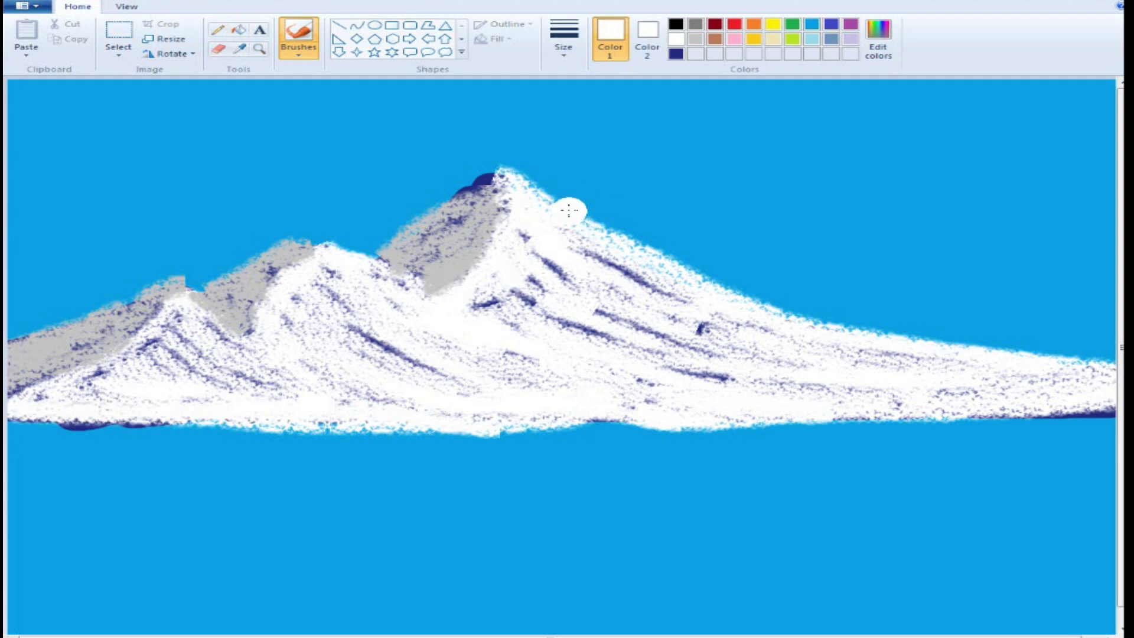
- Cover the dark remnants beside the central summit with light grey and thicken the grey on the middle peak's left slope
{"action": "left_click", "coordinate": [696, 39]}
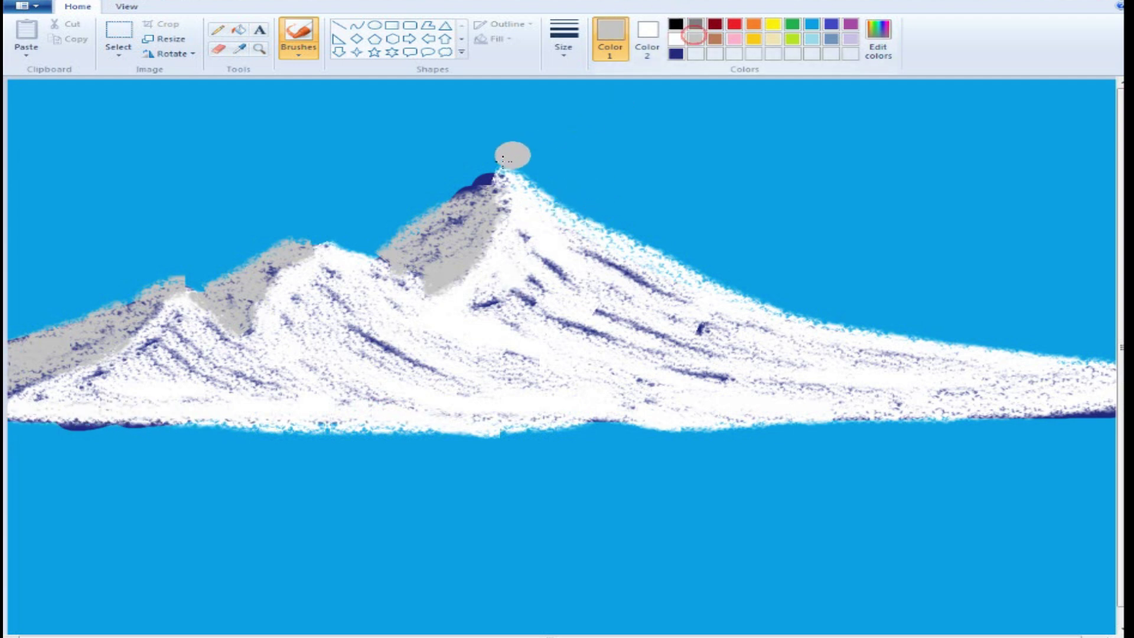
{"action": "mouse_move", "coordinate": [490, 180]}
{"action": "left_mouse_down"}
{"action": "mouse_move", "coordinate": [454, 208]}
{"action": "mouse_move", "coordinate": [494, 188]}
{"action": "mouse_move", "coordinate": [429, 238]}
{"action": "left_mouse_up"}
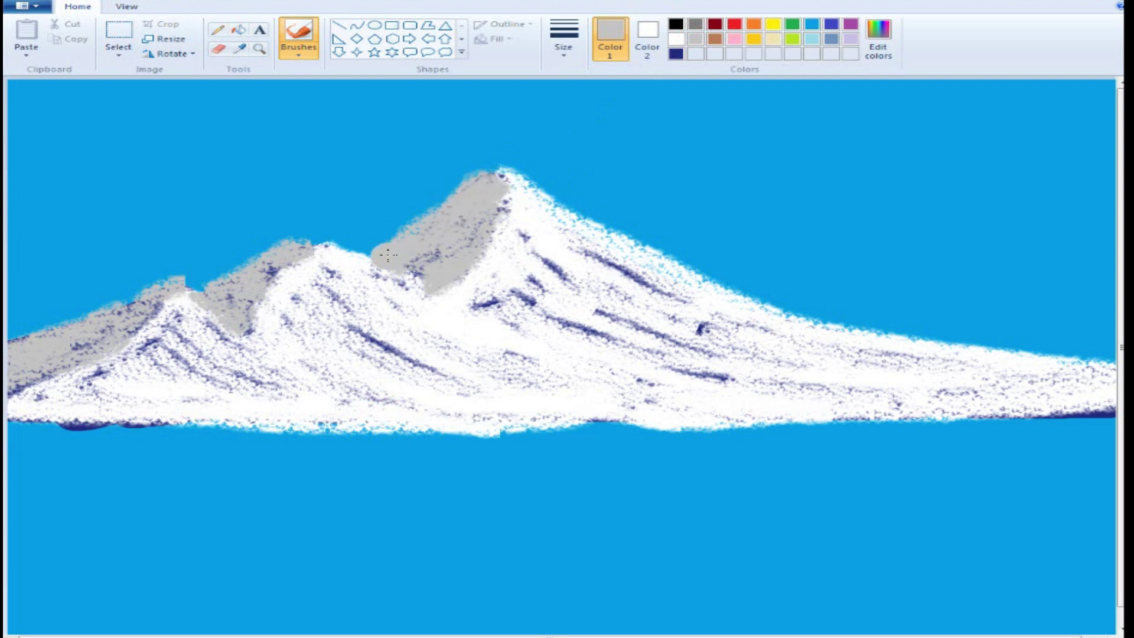
{"action": "mouse_move", "coordinate": [298, 247]}
{"action": "left_mouse_down"}
{"action": "mouse_move", "coordinate": [222, 296]}
{"action": "mouse_move", "coordinate": [192, 302]}
{"action": "left_mouse_up"}
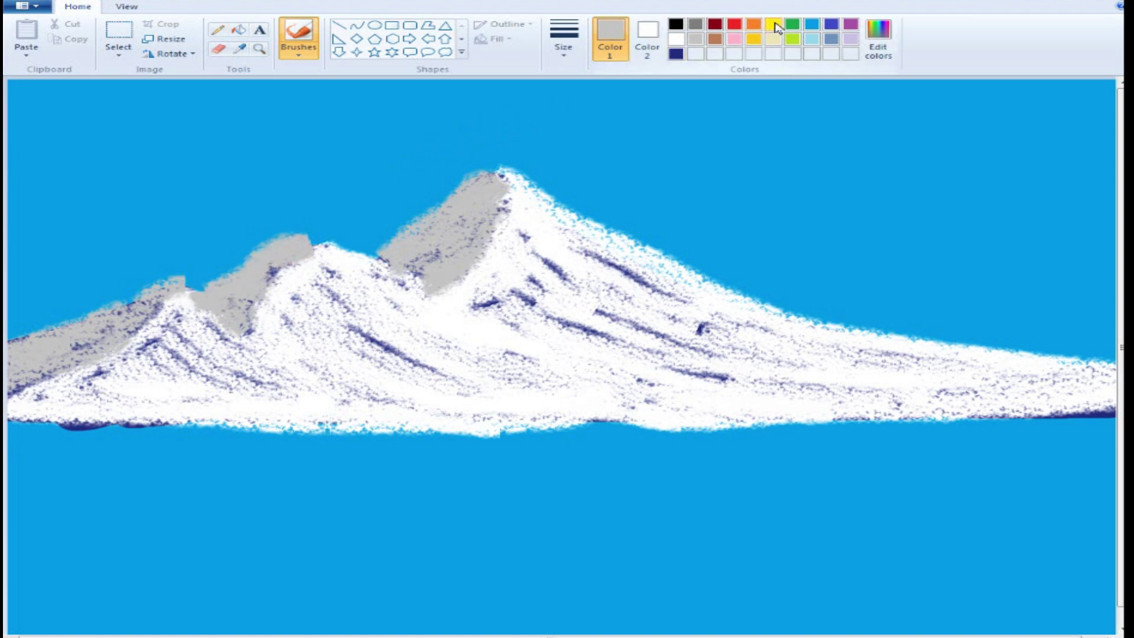
- Spray green airbrush foliage along the base of the left and middle mountains, using a changed brush size
{"action": "left_click", "coordinate": [793, 26]}
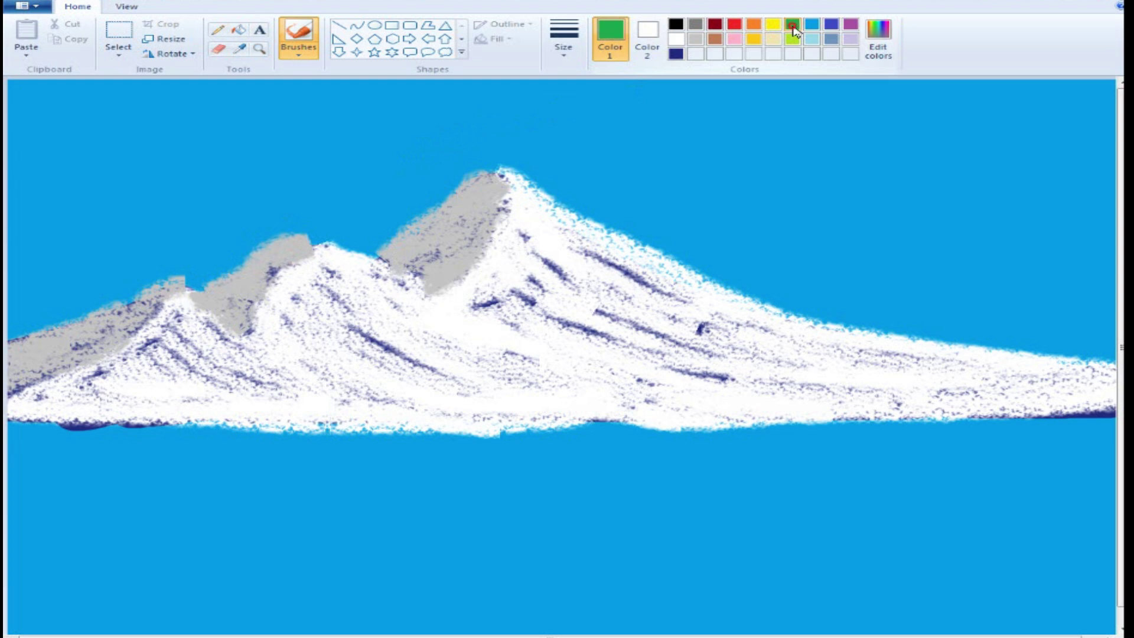
{"action": "left_click", "coordinate": [304, 53]}
{"action": "left_click", "coordinate": [405, 75]}
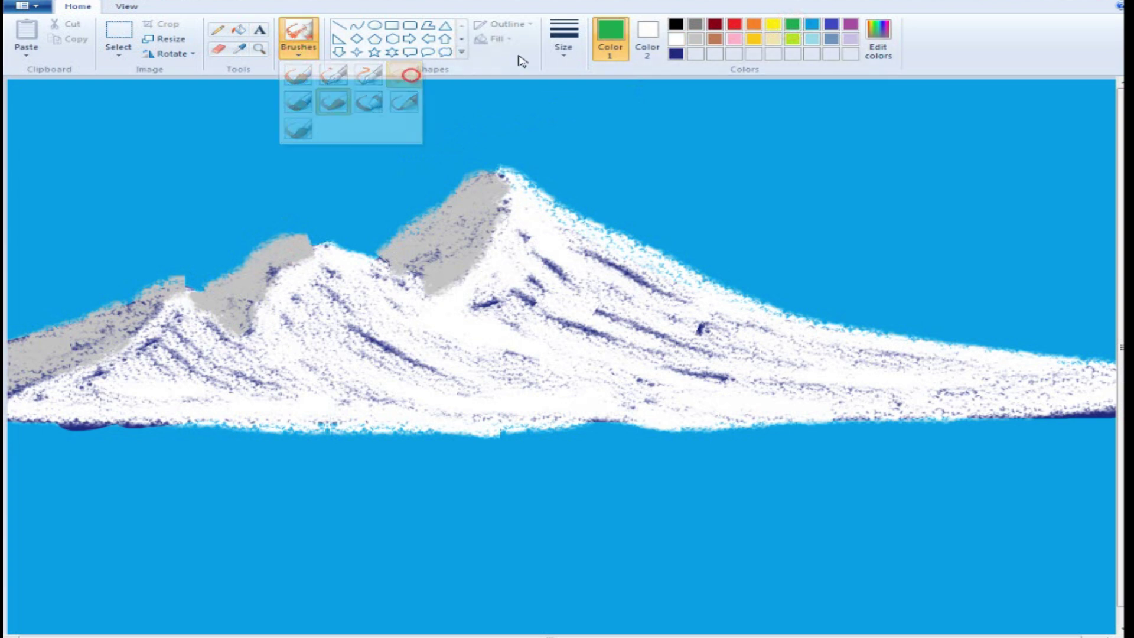
{"action": "left_click", "coordinate": [562, 54]}
{"action": "left_click", "coordinate": [581, 156]}
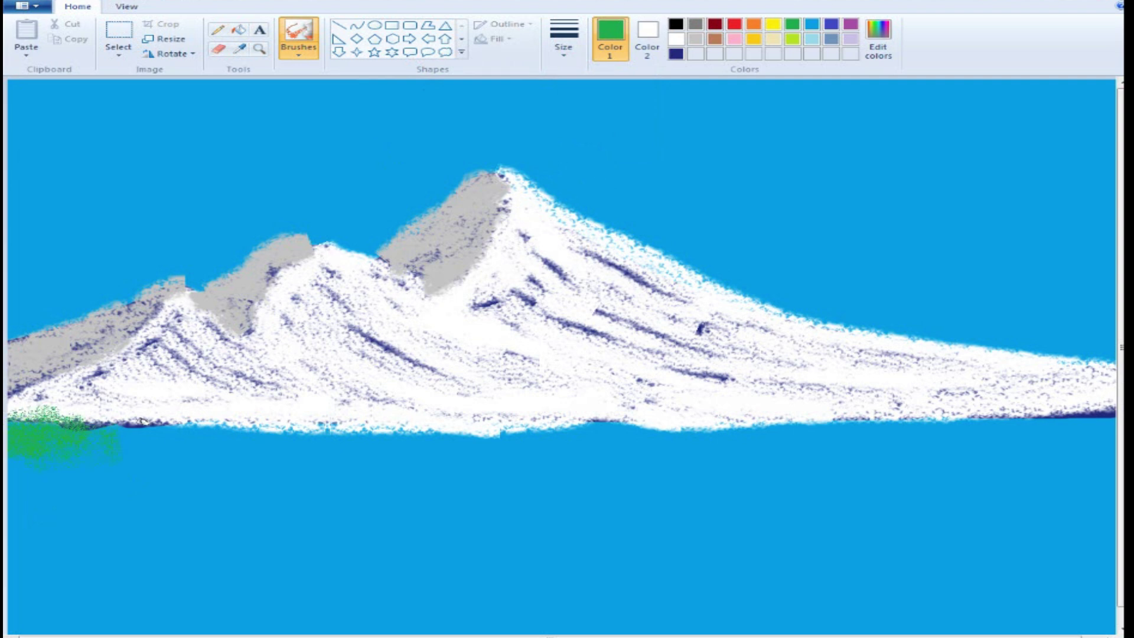
{"action": "left_click_drag", "start_coordinate": [154, 404], "coordinate": [133, 419]}
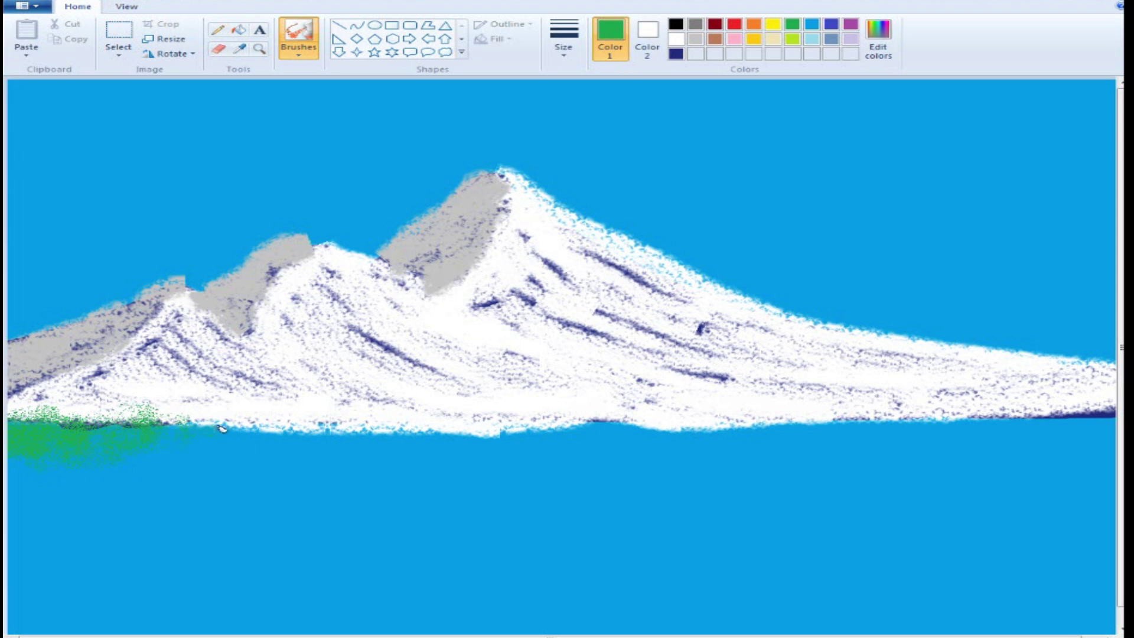
{"action": "left_click_drag", "start_coordinate": [228, 416], "coordinate": [291, 438]}
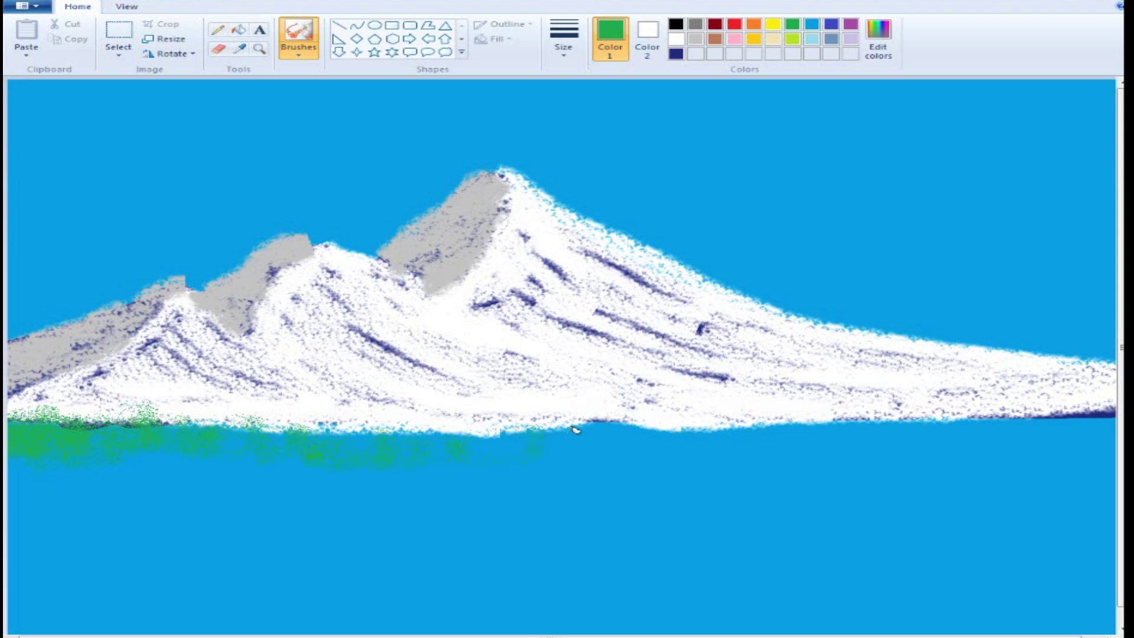
- Continue the green airbrush foliage along the base of the central mountain's right slope to the canvas edge
{"action": "left_click_drag", "start_coordinate": [637, 425], "coordinate": [848, 421]}
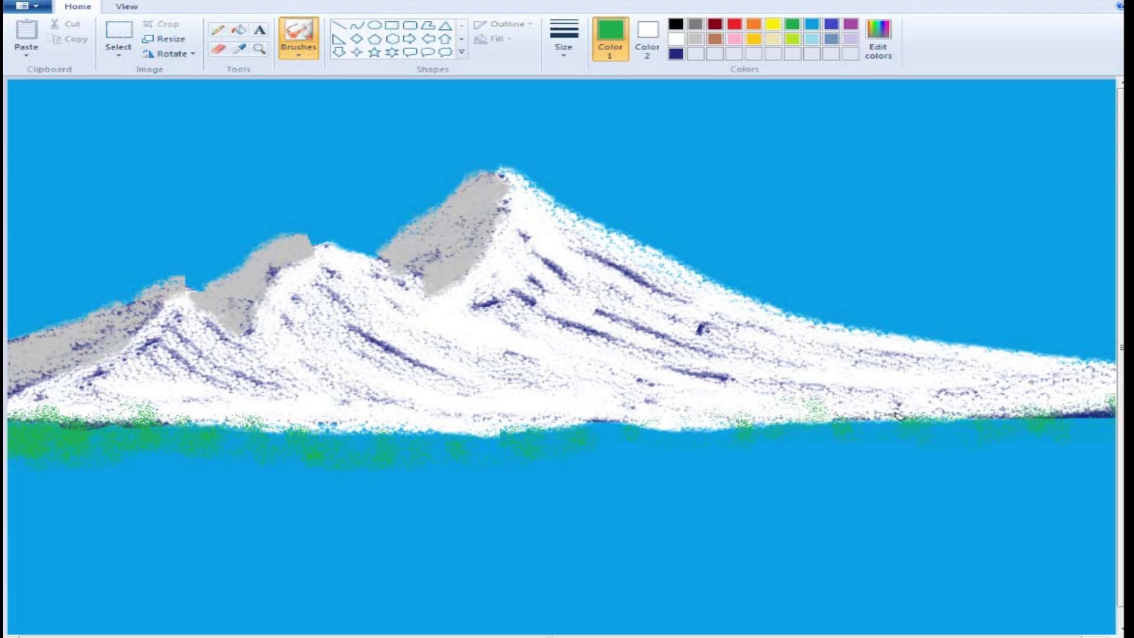
{"action": "left_click_drag", "start_coordinate": [609, 426], "coordinate": [690, 417]}
{"action": "mouse_move", "coordinate": [563, 423]}
{"action": "left_mouse_down"}
{"action": "mouse_move", "coordinate": [836, 401]}
{"action": "mouse_move", "coordinate": [734, 411]}
{"action": "mouse_move", "coordinate": [810, 409]}
{"action": "mouse_move", "coordinate": [825, 433]}
{"action": "left_mouse_up"}
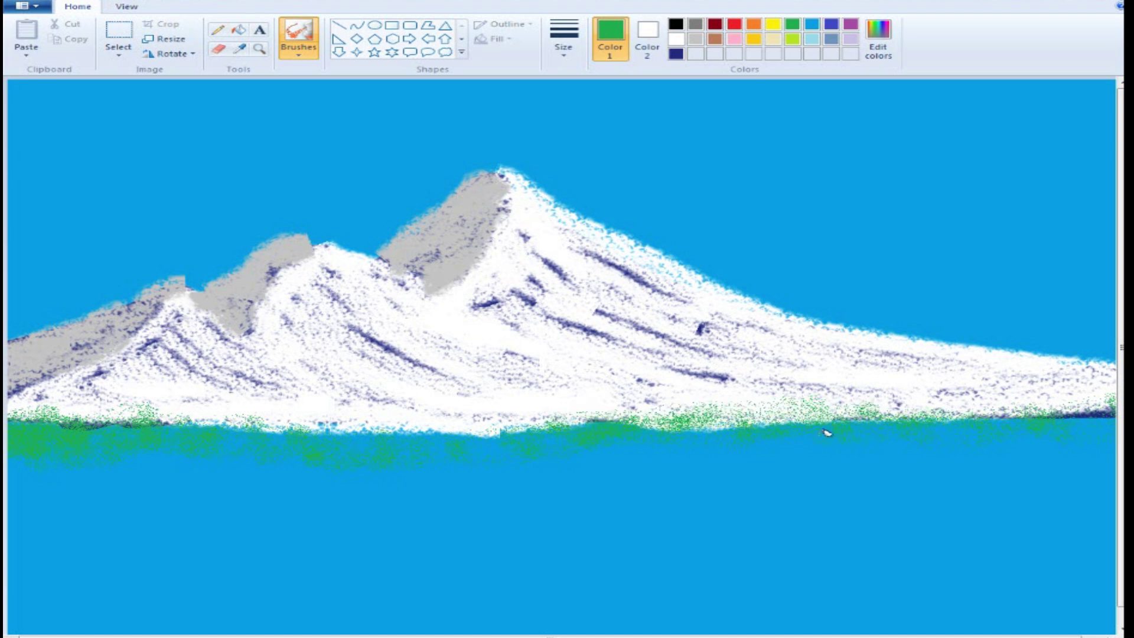
- Thicken the green airbrush foliage along the whole mountain base and spray more green into the blue area beneath it
{"action": "left_click_drag", "start_coordinate": [985, 407], "coordinate": [1115, 396]}
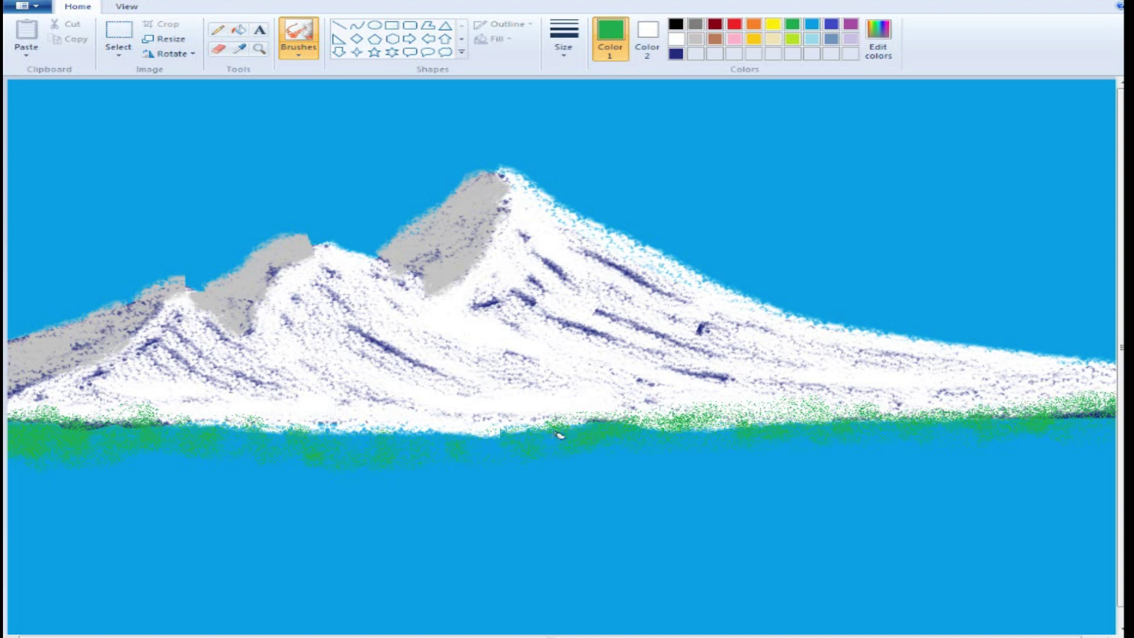
{"action": "mouse_move", "coordinate": [395, 426]}
{"action": "left_mouse_down"}
{"action": "mouse_move", "coordinate": [367, 419]}
{"action": "mouse_move", "coordinate": [442, 430]}
{"action": "mouse_move", "coordinate": [412, 413]}
{"action": "mouse_move", "coordinate": [258, 429]}
{"action": "mouse_move", "coordinate": [329, 429]}
{"action": "mouse_move", "coordinate": [237, 406]}
{"action": "mouse_move", "coordinate": [117, 443]}
{"action": "mouse_move", "coordinate": [136, 437]}
{"action": "mouse_move", "coordinate": [105, 407]}
{"action": "mouse_move", "coordinate": [23, 404]}
{"action": "mouse_move", "coordinate": [25, 427]}
{"action": "mouse_move", "coordinate": [33, 414]}
{"action": "mouse_move", "coordinate": [235, 404]}
{"action": "mouse_move", "coordinate": [167, 429]}
{"action": "left_mouse_up"}
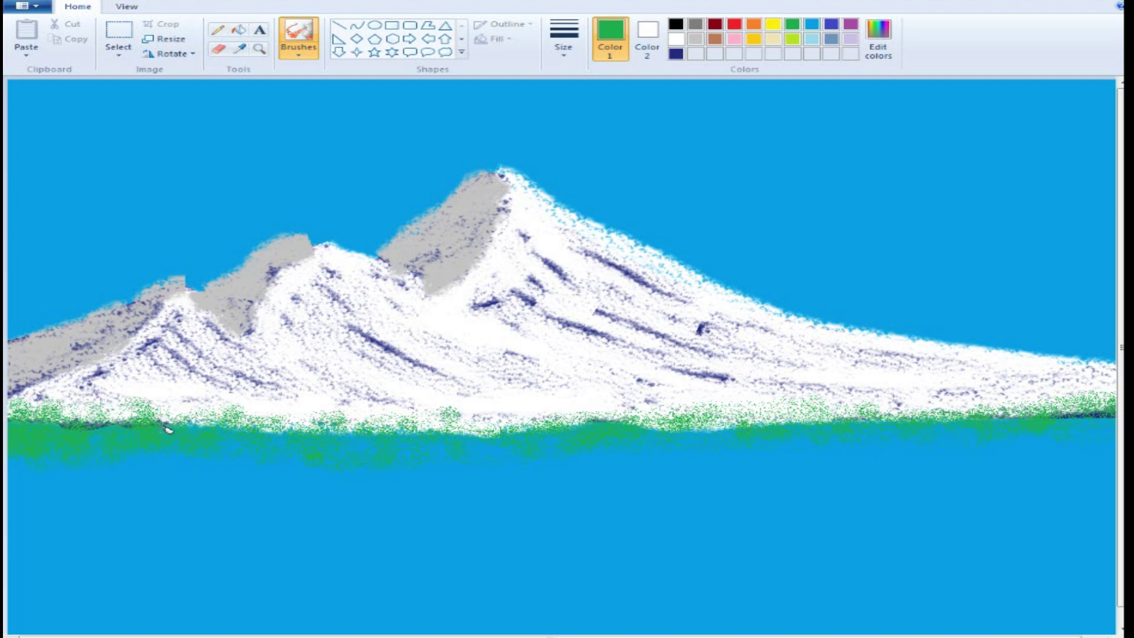
{"action": "mouse_move", "coordinate": [451, 415]}
{"action": "left_mouse_down"}
{"action": "mouse_move", "coordinate": [495, 425]}
{"action": "mouse_move", "coordinate": [474, 417]}
{"action": "mouse_move", "coordinate": [543, 408]}
{"action": "mouse_move", "coordinate": [476, 428]}
{"action": "mouse_move", "coordinate": [568, 431]}
{"action": "left_mouse_up"}
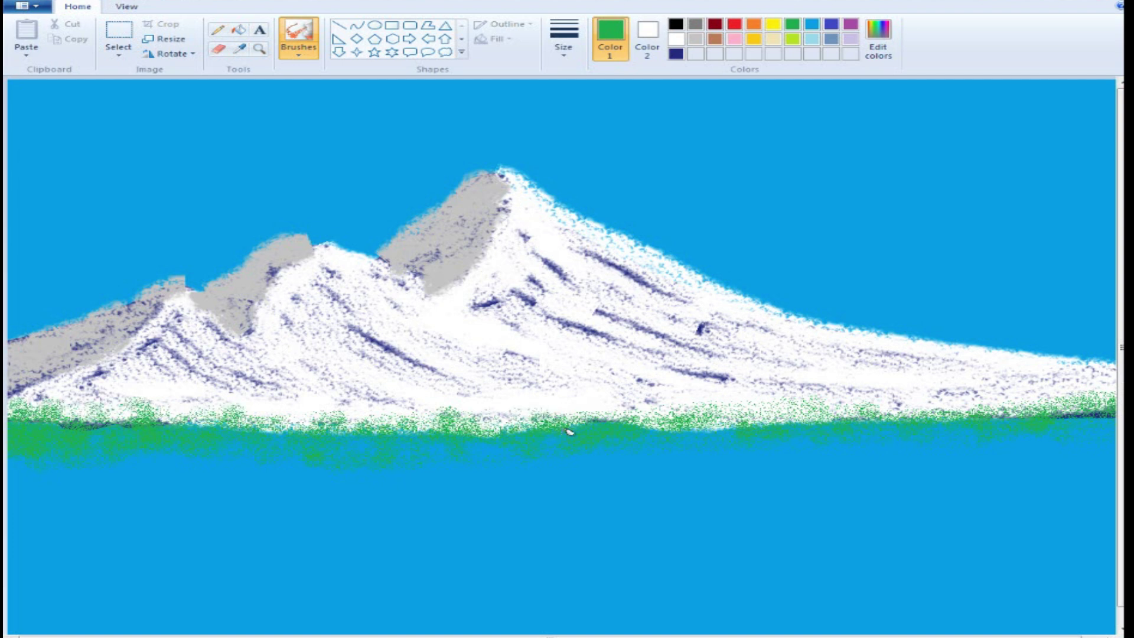
{"action": "mouse_move", "coordinate": [695, 402]}
{"action": "left_mouse_down"}
{"action": "mouse_move", "coordinate": [750, 407]}
{"action": "mouse_move", "coordinate": [721, 413]}
{"action": "mouse_move", "coordinate": [997, 418]}
{"action": "left_mouse_up"}
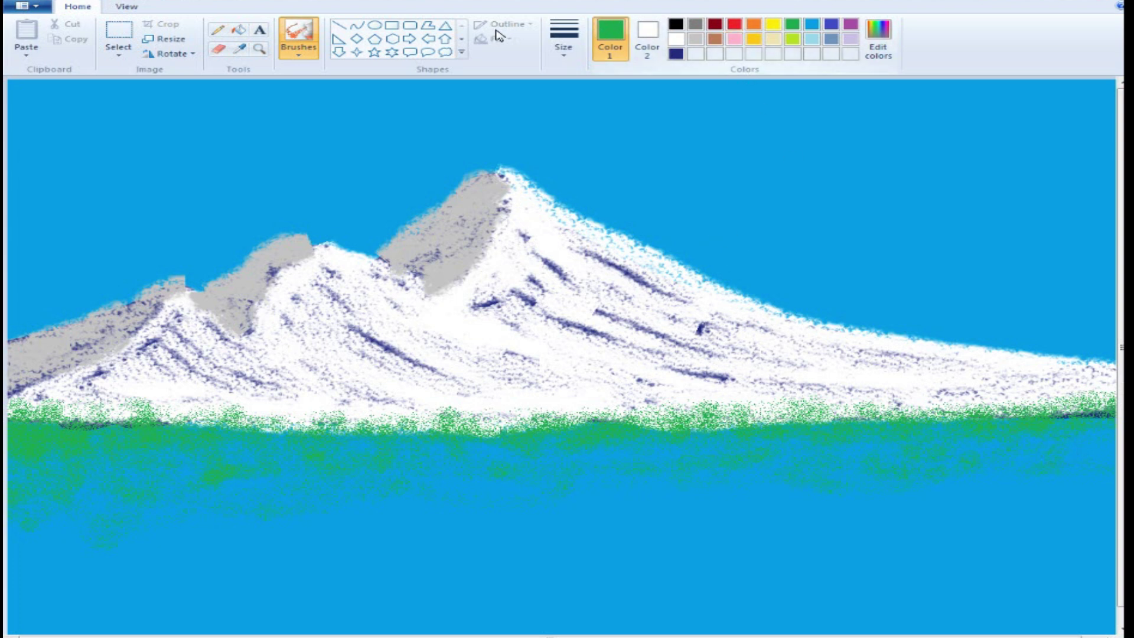
- Select the band below the mountain base and fill the blue ground area with solid green
{"action": "left_click", "coordinate": [119, 33]}
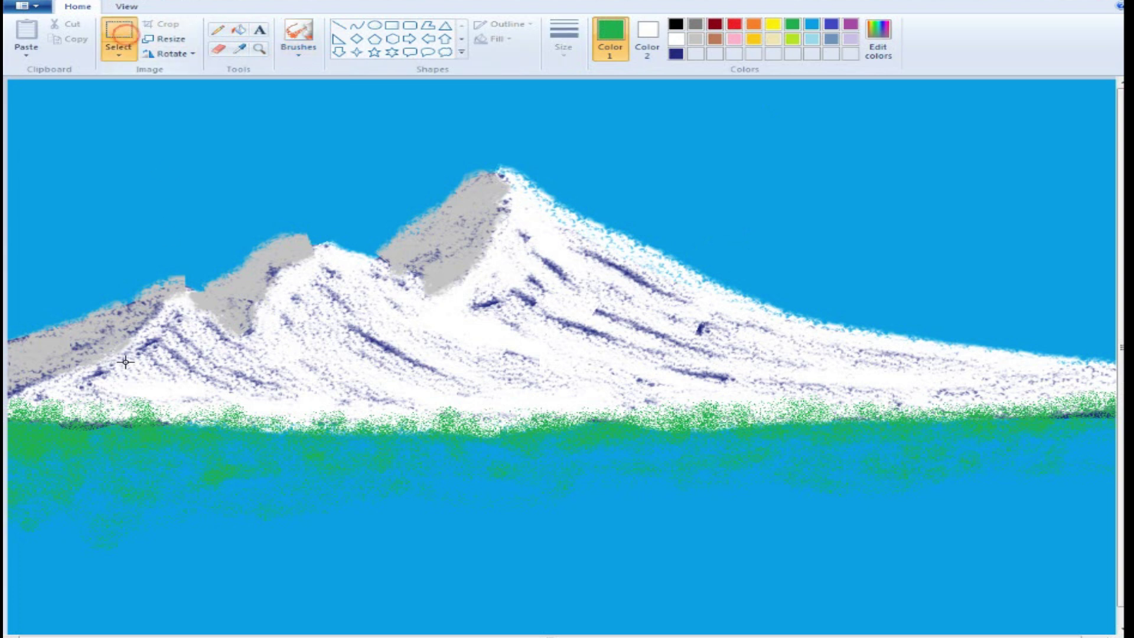
{"action": "left_click_drag", "start_coordinate": [8, 415], "coordinate": [777, 414]}
{"action": "left_click_drag", "start_coordinate": [933, 412], "coordinate": [1119, 417]}
{"action": "left_click_drag", "start_coordinate": [1118, 539], "coordinate": [1117, 540]}
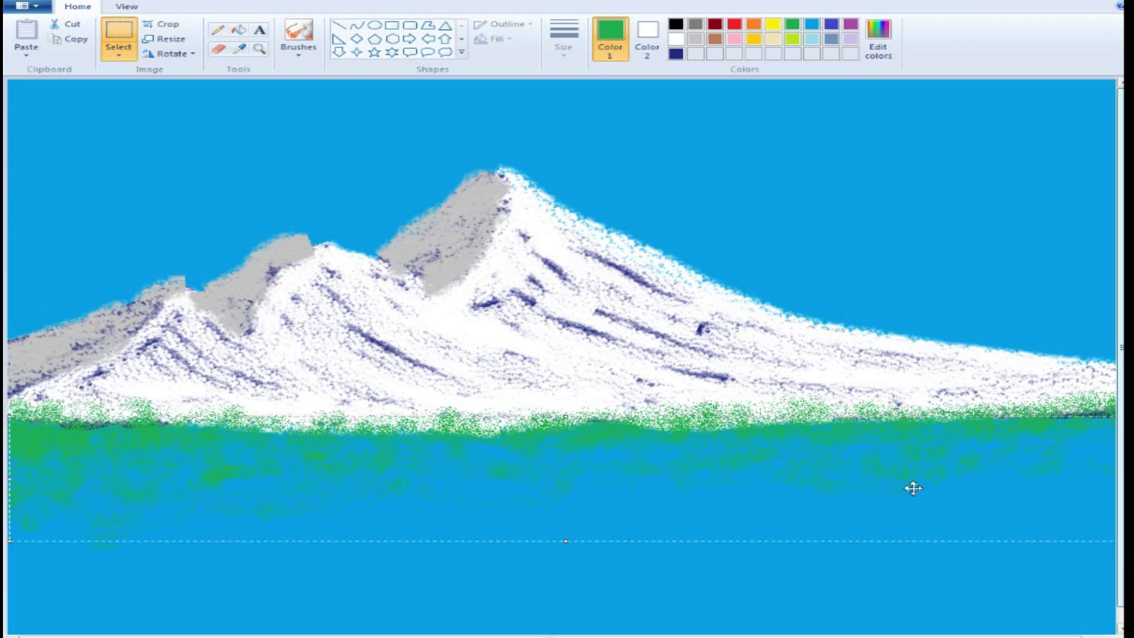
{"action": "left_click", "coordinate": [238, 29]}
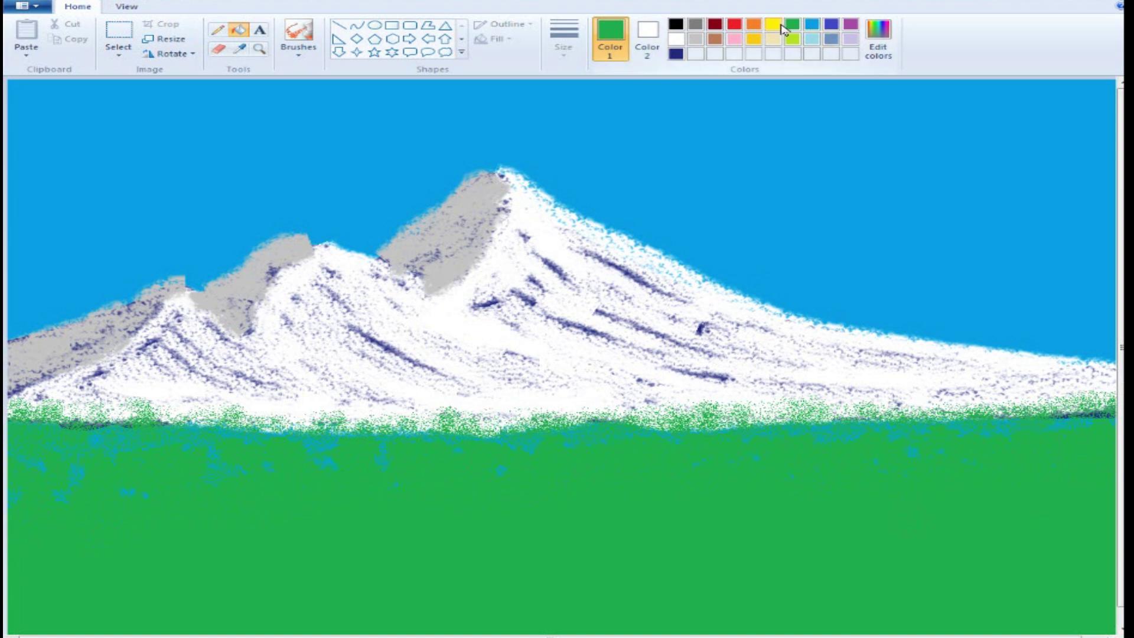
- Airbrush lime speckles over the upper and middle parts of the green ground, reaching up to the foliage line
{"action": "left_click", "coordinate": [298, 31]}
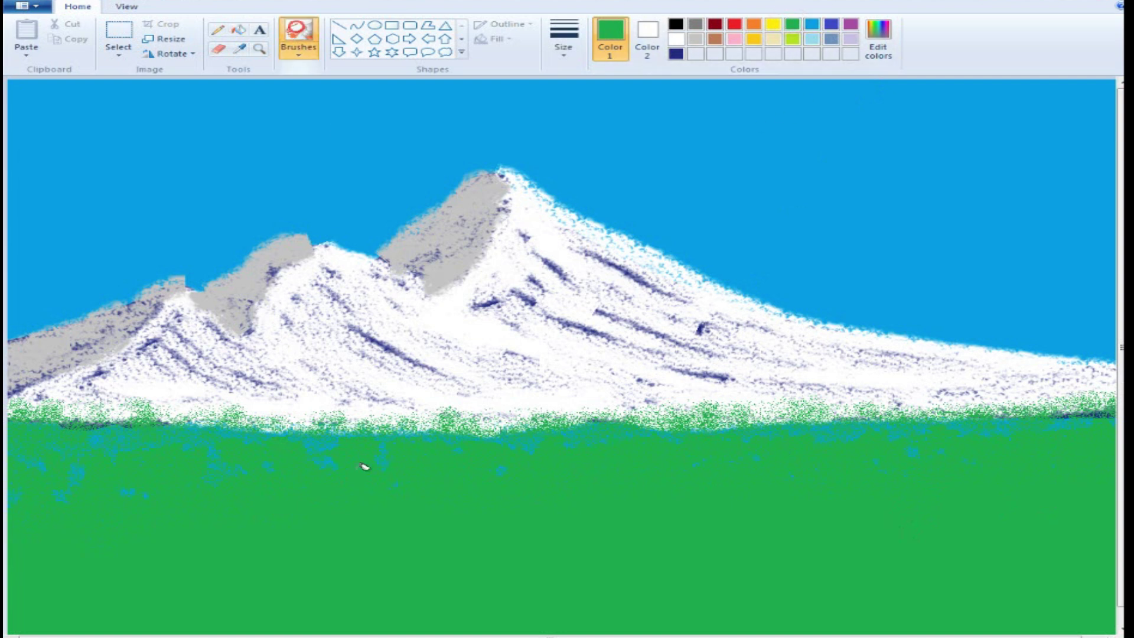
{"action": "left_click", "coordinate": [793, 39]}
{"action": "mouse_move", "coordinate": [789, 518]}
{"action": "left_mouse_down"}
{"action": "mouse_move", "coordinate": [767, 534]}
{"action": "mouse_move", "coordinate": [849, 487]}
{"action": "mouse_move", "coordinate": [744, 476]}
{"action": "mouse_move", "coordinate": [764, 460]}
{"action": "mouse_move", "coordinate": [886, 455]}
{"action": "mouse_move", "coordinate": [1093, 414]}
{"action": "left_mouse_up"}
{"action": "mouse_move", "coordinate": [950, 428]}
{"action": "left_mouse_down"}
{"action": "mouse_move", "coordinate": [643, 435]}
{"action": "mouse_move", "coordinate": [701, 448]}
{"action": "mouse_move", "coordinate": [498, 455]}
{"action": "mouse_move", "coordinate": [430, 498]}
{"action": "mouse_move", "coordinate": [539, 458]}
{"action": "mouse_move", "coordinate": [374, 451]}
{"action": "mouse_move", "coordinate": [233, 469]}
{"action": "mouse_move", "coordinate": [374, 472]}
{"action": "mouse_move", "coordinate": [248, 452]}
{"action": "mouse_move", "coordinate": [163, 461]}
{"action": "mouse_move", "coordinate": [56, 434]}
{"action": "mouse_move", "coordinate": [15, 496]}
{"action": "mouse_move", "coordinate": [83, 460]}
{"action": "mouse_move", "coordinate": [277, 510]}
{"action": "mouse_move", "coordinate": [103, 505]}
{"action": "mouse_move", "coordinate": [154, 514]}
{"action": "mouse_move", "coordinate": [329, 537]}
{"action": "mouse_move", "coordinate": [392, 494]}
{"action": "mouse_move", "coordinate": [314, 530]}
{"action": "mouse_move", "coordinate": [572, 532]}
{"action": "mouse_move", "coordinate": [531, 561]}
{"action": "mouse_move", "coordinate": [739, 539]}
{"action": "mouse_move", "coordinate": [677, 513]}
{"action": "mouse_move", "coordinate": [698, 594]}
{"action": "mouse_move", "coordinate": [653, 466]}
{"action": "mouse_move", "coordinate": [848, 535]}
{"action": "mouse_move", "coordinate": [964, 476]}
{"action": "mouse_move", "coordinate": [895, 509]}
{"action": "mouse_move", "coordinate": [997, 499]}
{"action": "mouse_move", "coordinate": [1013, 555]}
{"action": "left_mouse_up"}
{"action": "mouse_move", "coordinate": [1080, 541]}
{"action": "left_mouse_down"}
{"action": "mouse_move", "coordinate": [1063, 481]}
{"action": "mouse_move", "coordinate": [1001, 486]}
{"action": "mouse_move", "coordinate": [1057, 419]}
{"action": "mouse_move", "coordinate": [992, 431]}
{"action": "mouse_move", "coordinate": [930, 422]}
{"action": "mouse_move", "coordinate": [908, 405]}
{"action": "mouse_move", "coordinate": [796, 439]}
{"action": "mouse_move", "coordinate": [838, 431]}
{"action": "mouse_move", "coordinate": [609, 418]}
{"action": "mouse_move", "coordinate": [579, 444]}
{"action": "left_mouse_up"}
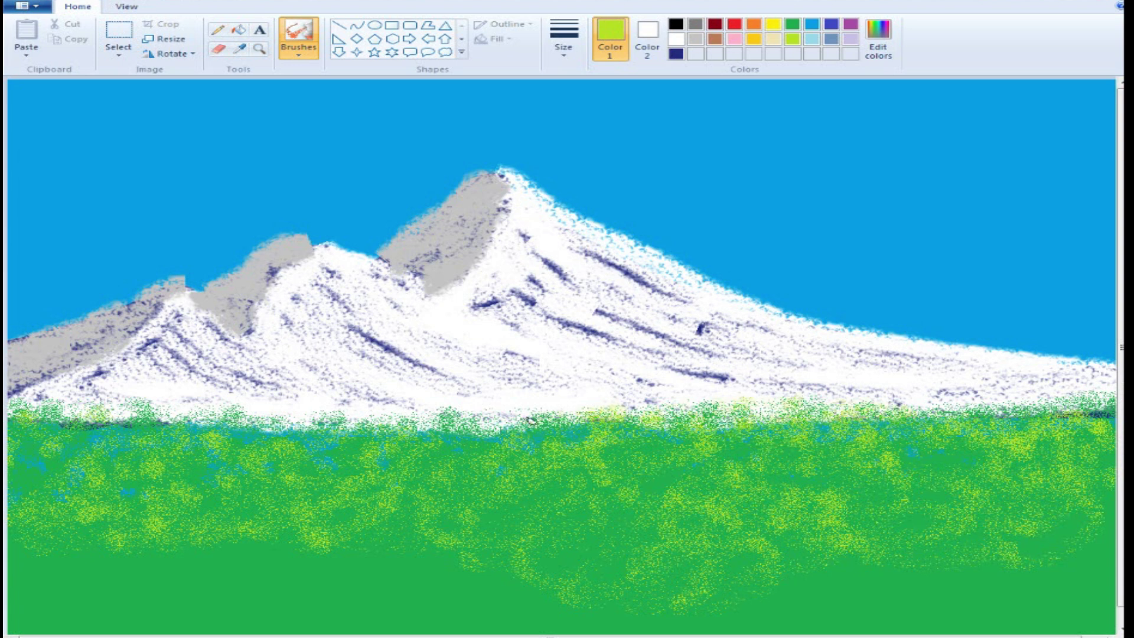
- Extend the lime airbrush speckles over the lower part of the green ground down to the canvas edge
{"action": "mouse_move", "coordinate": [488, 440]}
{"action": "left_mouse_down"}
{"action": "mouse_move", "coordinate": [510, 403]}
{"action": "mouse_move", "coordinate": [299, 439]}
{"action": "mouse_move", "coordinate": [333, 421]}
{"action": "mouse_move", "coordinate": [234, 434]}
{"action": "mouse_move", "coordinate": [238, 452]}
{"action": "mouse_move", "coordinate": [244, 426]}
{"action": "mouse_move", "coordinate": [169, 433]}
{"action": "mouse_move", "coordinate": [148, 408]}
{"action": "mouse_move", "coordinate": [41, 425]}
{"action": "mouse_move", "coordinate": [21, 476]}
{"action": "mouse_move", "coordinate": [36, 474]}
{"action": "mouse_move", "coordinate": [16, 499]}
{"action": "mouse_move", "coordinate": [111, 536]}
{"action": "mouse_move", "coordinate": [22, 603]}
{"action": "mouse_move", "coordinate": [21, 574]}
{"action": "mouse_move", "coordinate": [14, 613]}
{"action": "mouse_move", "coordinate": [79, 583]}
{"action": "mouse_move", "coordinate": [124, 590]}
{"action": "mouse_move", "coordinate": [39, 582]}
{"action": "mouse_move", "coordinate": [125, 557]}
{"action": "mouse_move", "coordinate": [287, 549]}
{"action": "mouse_move", "coordinate": [318, 588]}
{"action": "mouse_move", "coordinate": [208, 564]}
{"action": "mouse_move", "coordinate": [280, 611]}
{"action": "mouse_move", "coordinate": [459, 621]}
{"action": "mouse_move", "coordinate": [495, 607]}
{"action": "mouse_move", "coordinate": [395, 602]}
{"action": "mouse_move", "coordinate": [493, 578]}
{"action": "mouse_move", "coordinate": [569, 582]}
{"action": "mouse_move", "coordinate": [571, 537]}
{"action": "mouse_move", "coordinate": [437, 560]}
{"action": "mouse_move", "coordinate": [496, 548]}
{"action": "mouse_move", "coordinate": [390, 547]}
{"action": "mouse_move", "coordinate": [395, 577]}
{"action": "mouse_move", "coordinate": [793, 566]}
{"action": "mouse_move", "coordinate": [634, 612]}
{"action": "mouse_move", "coordinate": [861, 572]}
{"action": "mouse_move", "coordinate": [1016, 568]}
{"action": "mouse_move", "coordinate": [994, 588]}
{"action": "mouse_move", "coordinate": [811, 625]}
{"action": "mouse_move", "coordinate": [991, 570]}
{"action": "mouse_move", "coordinate": [928, 569]}
{"action": "left_mouse_up"}
{"action": "mouse_move", "coordinate": [1113, 547]}
{"action": "left_mouse_down"}
{"action": "mouse_move", "coordinate": [1035, 533]}
{"action": "mouse_move", "coordinate": [1085, 467]}
{"action": "mouse_move", "coordinate": [1008, 448]}
{"action": "mouse_move", "coordinate": [875, 471]}
{"action": "mouse_move", "coordinate": [936, 489]}
{"action": "mouse_move", "coordinate": [946, 447]}
{"action": "mouse_move", "coordinate": [1100, 420]}
{"action": "mouse_move", "coordinate": [1035, 410]}
{"action": "mouse_move", "coordinate": [790, 428]}
{"action": "mouse_move", "coordinate": [727, 386]}
{"action": "mouse_move", "coordinate": [679, 415]}
{"action": "left_mouse_up"}
{"action": "left_click_drag", "start_coordinate": [906, 430], "coordinate": [786, 406]}
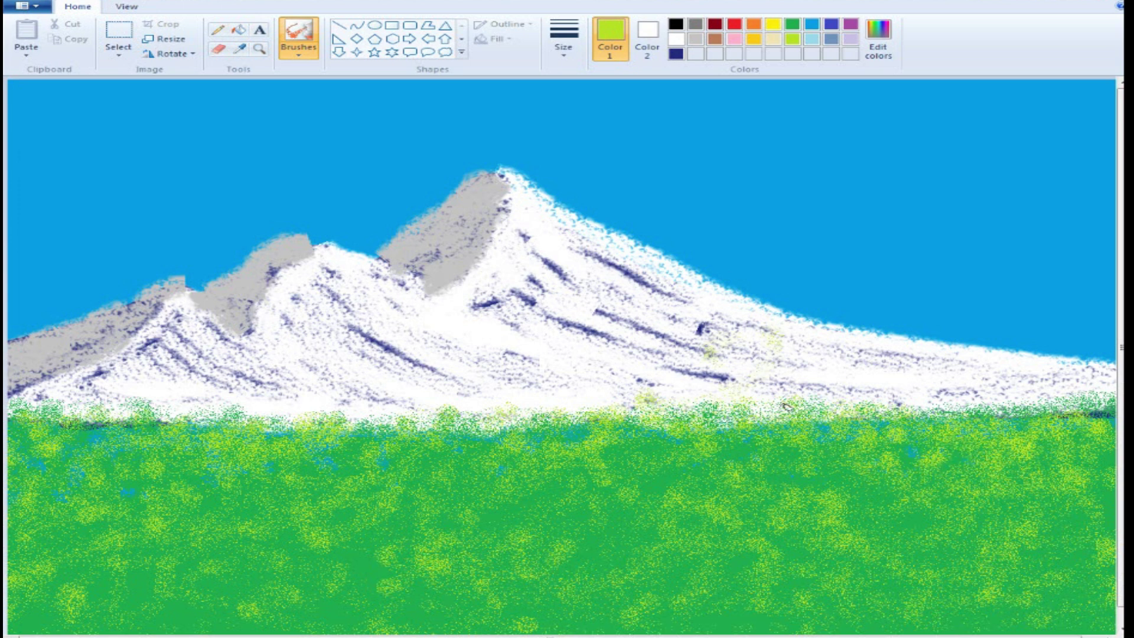
- Thicken the lime airbrush texture with further passes across the full width of the green ground
{"action": "mouse_move", "coordinate": [609, 452]}
{"action": "left_mouse_down"}
{"action": "mouse_move", "coordinate": [634, 469]}
{"action": "mouse_move", "coordinate": [177, 461]}
{"action": "mouse_move", "coordinate": [243, 492]}
{"action": "left_mouse_up"}
{"action": "mouse_move", "coordinate": [265, 566]}
{"action": "left_mouse_down"}
{"action": "mouse_move", "coordinate": [296, 562]}
{"action": "mouse_move", "coordinate": [114, 549]}
{"action": "mouse_move", "coordinate": [126, 522]}
{"action": "mouse_move", "coordinate": [227, 621]}
{"action": "mouse_move", "coordinate": [109, 587]}
{"action": "mouse_move", "coordinate": [148, 539]}
{"action": "mouse_move", "coordinate": [46, 539]}
{"action": "left_mouse_up"}
{"action": "mouse_move", "coordinate": [305, 541]}
{"action": "left_mouse_down"}
{"action": "mouse_move", "coordinate": [713, 585]}
{"action": "mouse_move", "coordinate": [906, 552]}
{"action": "mouse_move", "coordinate": [575, 462]}
{"action": "left_mouse_up"}
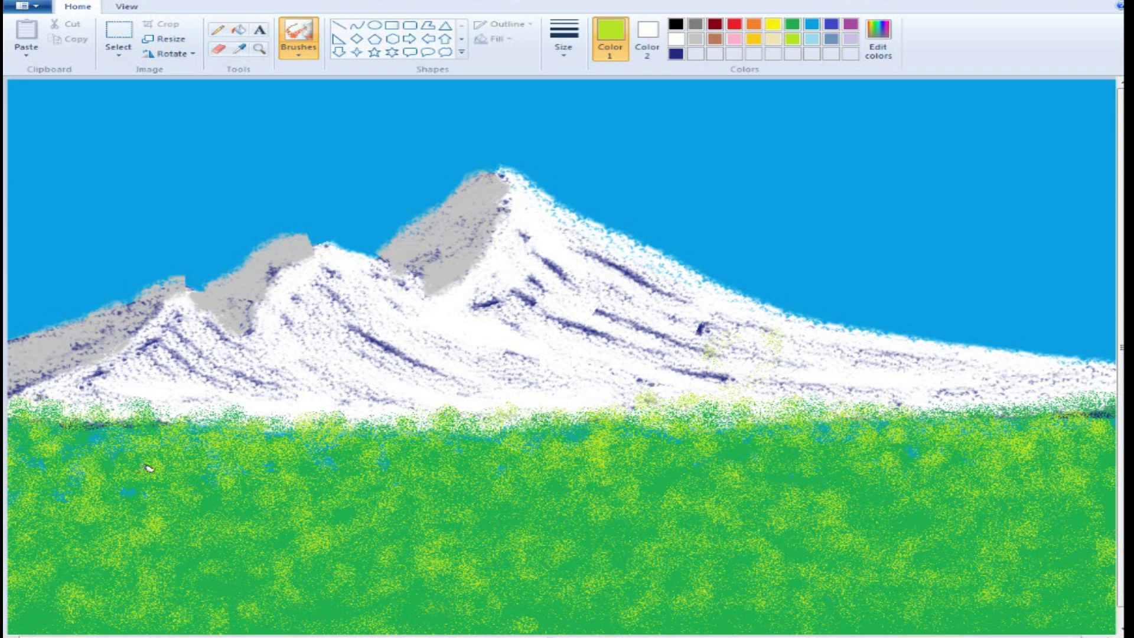
{"action": "mouse_move", "coordinate": [144, 468]}
{"action": "left_mouse_down"}
{"action": "mouse_move", "coordinate": [498, 519]}
{"action": "mouse_move", "coordinate": [951, 498]}
{"action": "mouse_move", "coordinate": [746, 502]}
{"action": "left_mouse_up"}
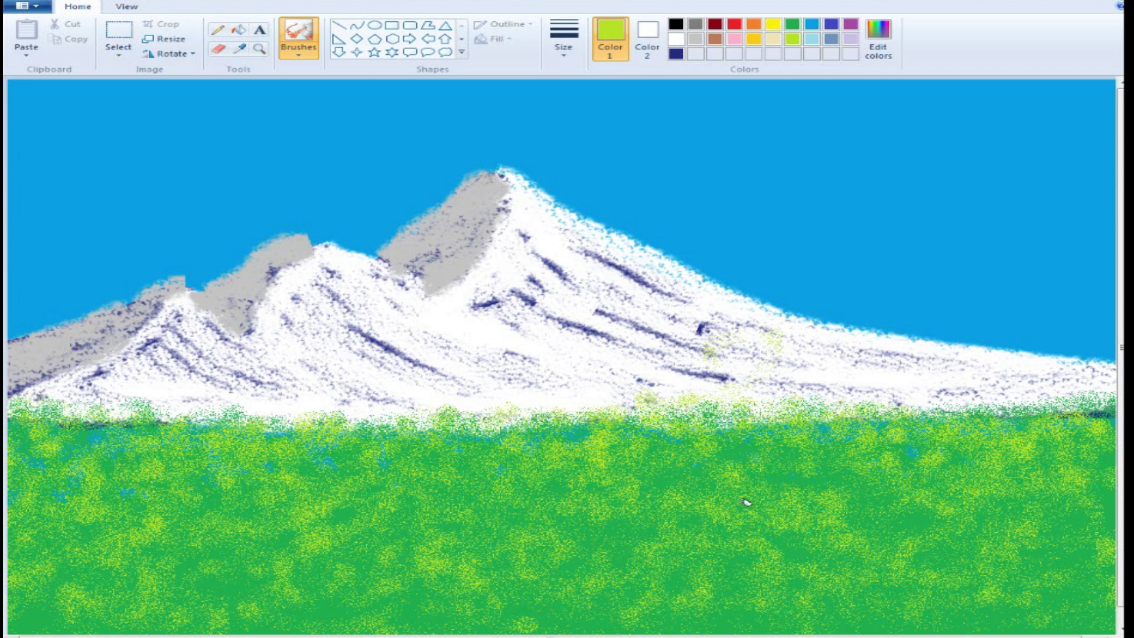
{"action": "mouse_move", "coordinate": [704, 573]}
{"action": "left_mouse_down"}
{"action": "mouse_move", "coordinate": [567, 549]}
{"action": "mouse_move", "coordinate": [797, 543]}
{"action": "mouse_move", "coordinate": [885, 467]}
{"action": "left_mouse_up"}
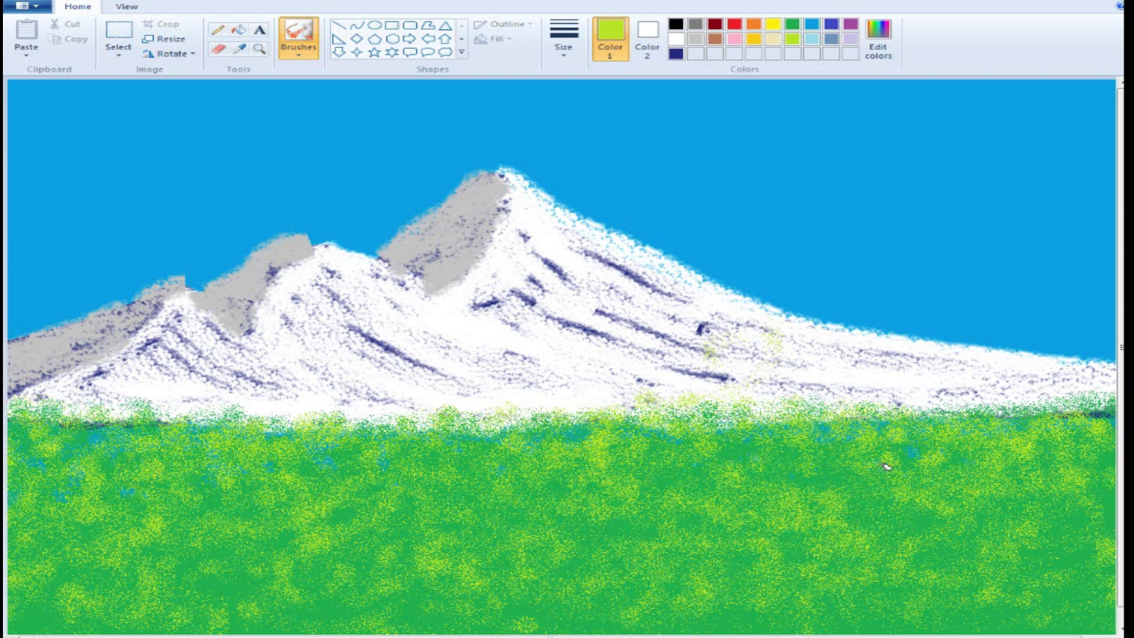
{"action": "mouse_move", "coordinate": [265, 456]}
{"action": "left_mouse_down"}
{"action": "mouse_move", "coordinate": [297, 448]}
{"action": "mouse_move", "coordinate": [201, 473]}
{"action": "mouse_move", "coordinate": [77, 443]}
{"action": "left_mouse_up"}
{"action": "mouse_move", "coordinate": [147, 483]}
{"action": "left_mouse_down"}
{"action": "mouse_move", "coordinate": [418, 558]}
{"action": "mouse_move", "coordinate": [1115, 524]}
{"action": "mouse_move", "coordinate": [929, 494]}
{"action": "left_mouse_up"}
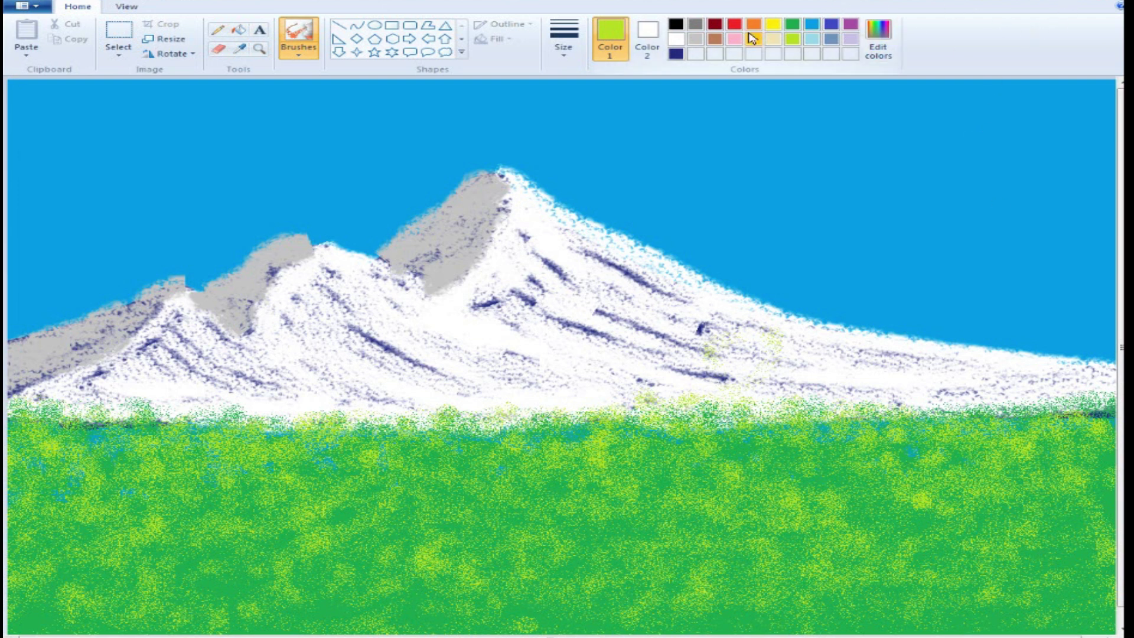
- Try painting a large white cloud in the sky right of the central peak with the natural pencil brush at its thickest size
{"action": "left_click", "coordinate": [676, 39]}
{"action": "left_click", "coordinate": [300, 55]}
{"action": "left_click", "coordinate": [395, 101]}
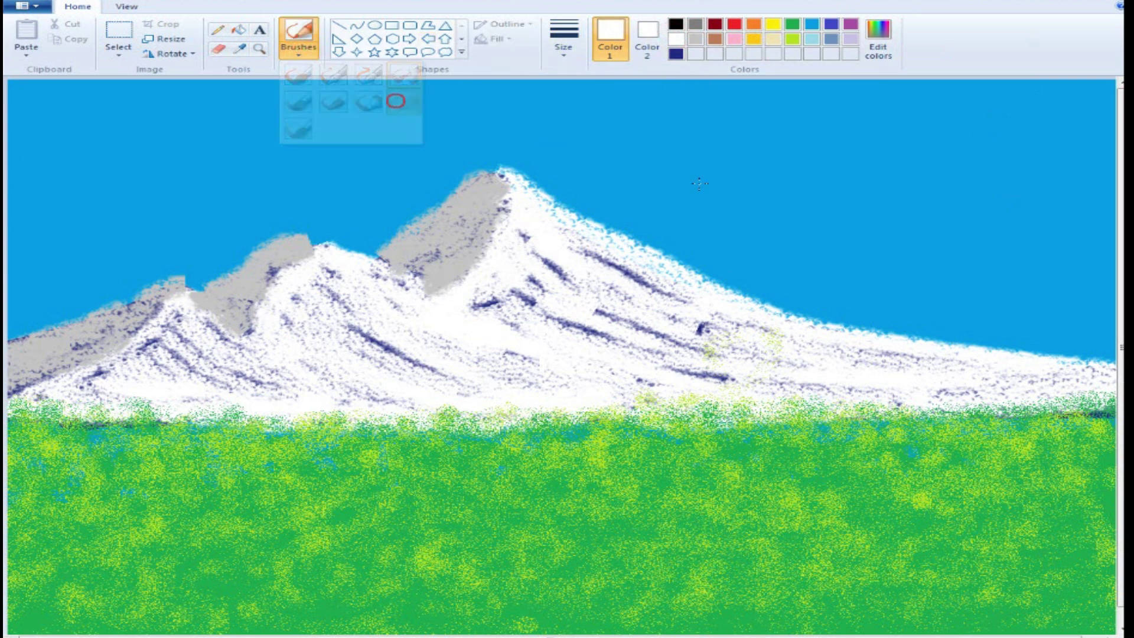
{"action": "left_click", "coordinate": [563, 56]}
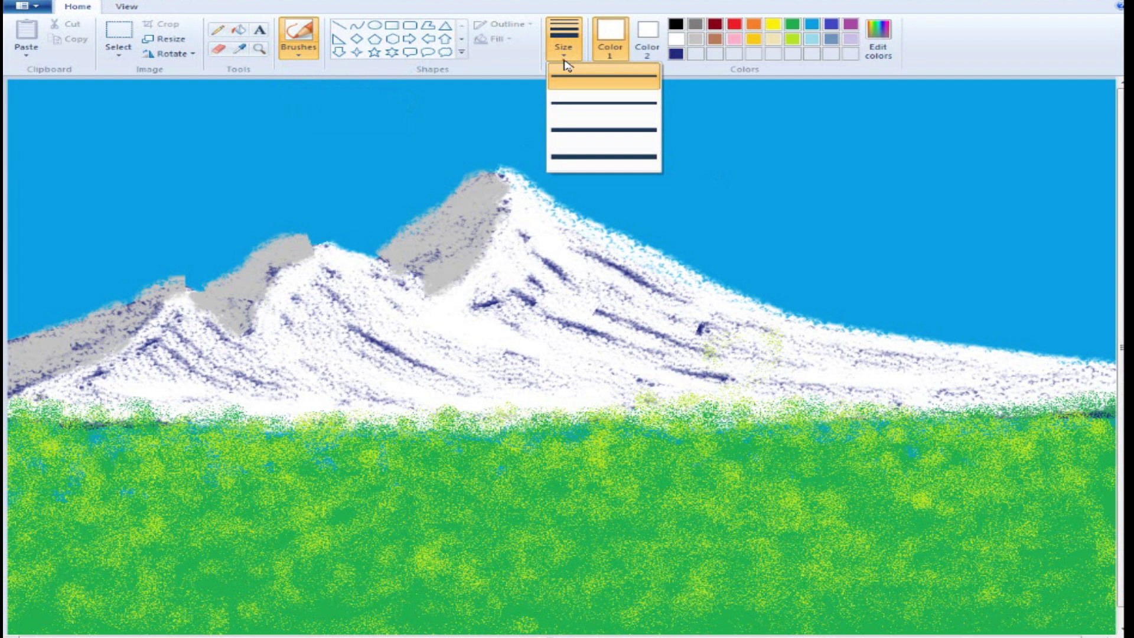
{"action": "left_click", "coordinate": [587, 157]}
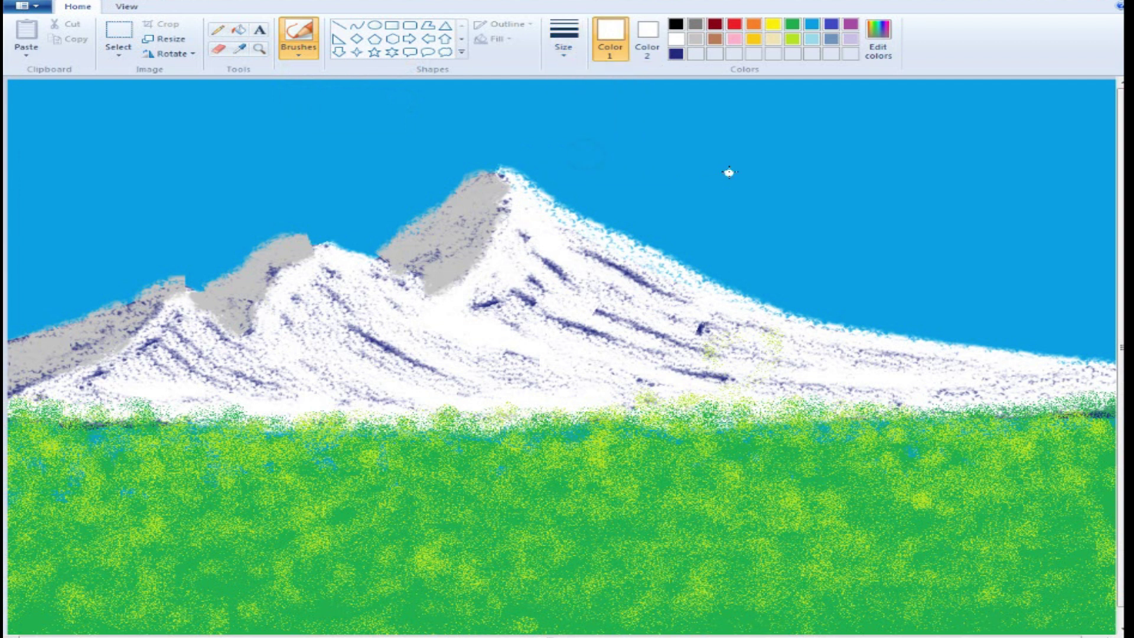
{"action": "mouse_move", "coordinate": [729, 172]}
{"action": "left_mouse_down"}
{"action": "mouse_move", "coordinate": [884, 168]}
{"action": "mouse_move", "coordinate": [900, 144]}
{"action": "mouse_move", "coordinate": [848, 137]}
{"action": "mouse_move", "coordinate": [775, 137]}
{"action": "mouse_move", "coordinate": [711, 169]}
{"action": "mouse_move", "coordinate": [951, 183]}
{"action": "mouse_move", "coordinate": [935, 158]}
{"action": "mouse_move", "coordinate": [871, 152]}
{"action": "mouse_move", "coordinate": [757, 151]}
{"action": "mouse_move", "coordinate": [725, 157]}
{"action": "mouse_move", "coordinate": [721, 171]}
{"action": "mouse_move", "coordinate": [689, 168]}
{"action": "mouse_move", "coordinate": [785, 127]}
{"action": "mouse_move", "coordinate": [911, 147]}
{"action": "mouse_move", "coordinate": [930, 180]}
{"action": "mouse_move", "coordinate": [1035, 172]}
{"action": "mouse_move", "coordinate": [1094, 199]}
{"action": "mouse_move", "coordinate": [863, 168]}
{"action": "mouse_move", "coordinate": [646, 172]}
{"action": "mouse_move", "coordinate": [670, 183]}
{"action": "mouse_move", "coordinate": [1075, 216]}
{"action": "mouse_move", "coordinate": [826, 176]}
{"action": "mouse_move", "coordinate": [953, 185]}
{"action": "mouse_move", "coordinate": [1084, 219]}
{"action": "mouse_move", "coordinate": [1111, 205]}
{"action": "mouse_move", "coordinate": [1103, 182]}
{"action": "mouse_move", "coordinate": [1034, 158]}
{"action": "mouse_move", "coordinate": [977, 159]}
{"action": "mouse_move", "coordinate": [957, 139]}
{"action": "mouse_move", "coordinate": [803, 111]}
{"action": "mouse_move", "coordinate": [755, 116]}
{"action": "mouse_move", "coordinate": [703, 149]}
{"action": "mouse_move", "coordinate": [614, 175]}
{"action": "mouse_move", "coordinate": [1089, 228]}
{"action": "mouse_move", "coordinate": [924, 172]}
{"action": "mouse_move", "coordinate": [827, 184]}
{"action": "left_mouse_up"}
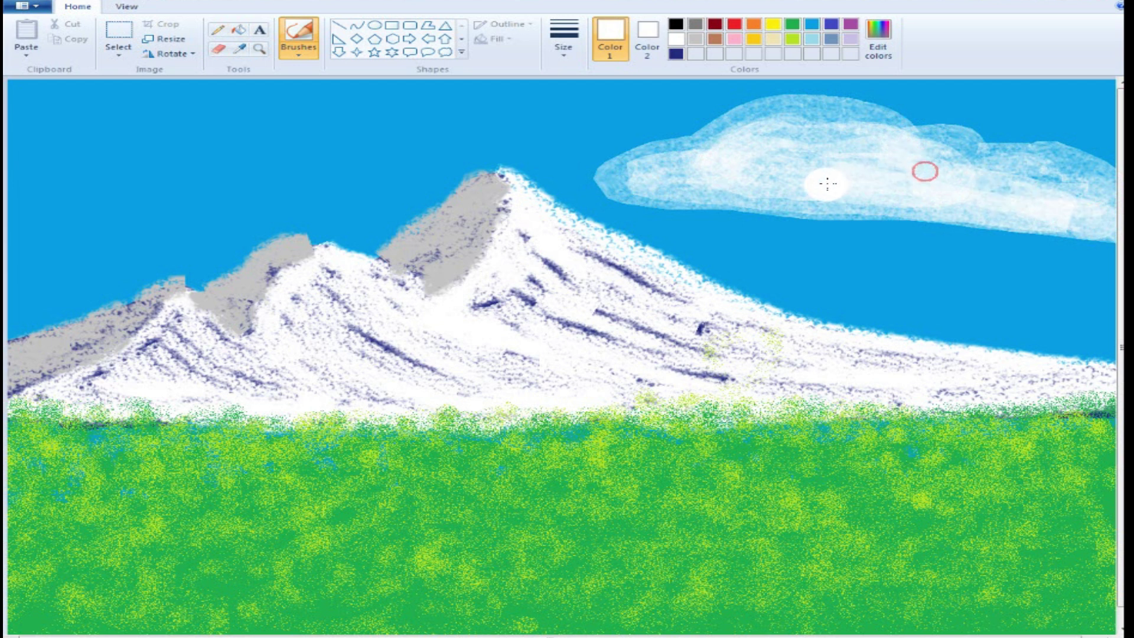
{"action": "key", "text": "ctrl+z"}
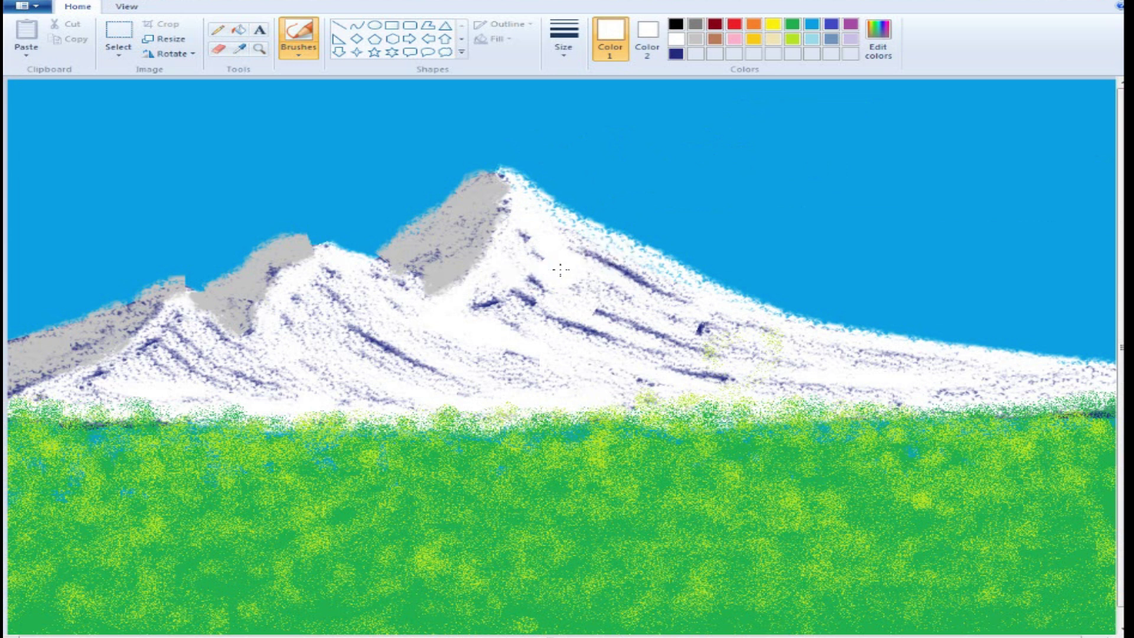
- Dab white over the dark streaks and lime specks on the central mountain's right slope
{"action": "left_click", "coordinate": [533, 244]}
{"action": "left_click", "coordinate": [750, 340]}
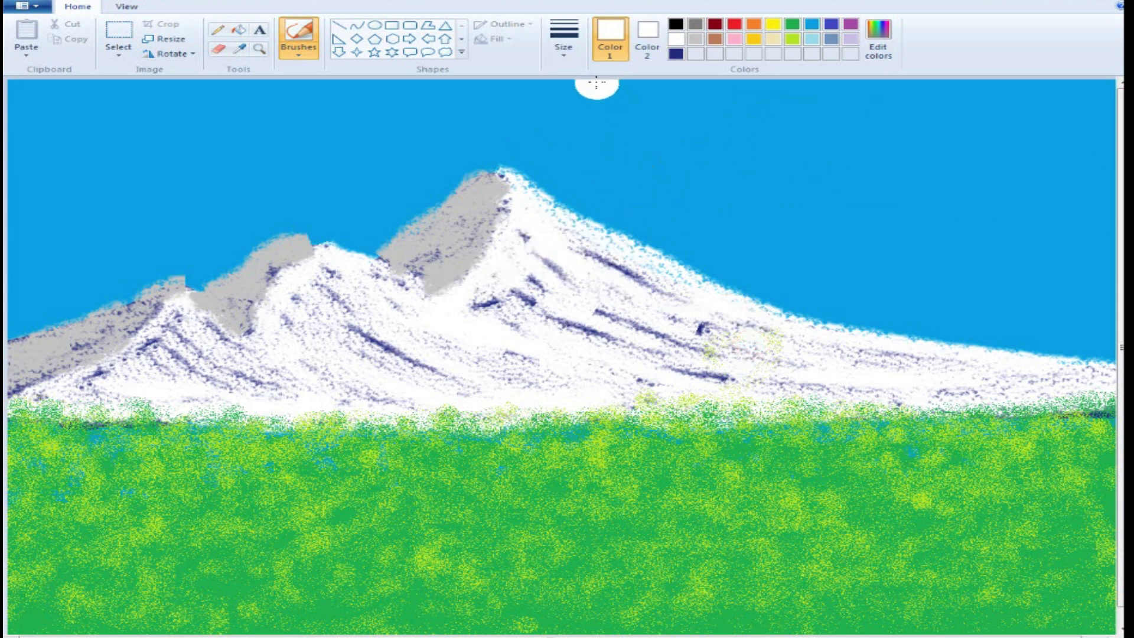
- Try painting a white cloud band along the upper edge of the sky
{"action": "mouse_move", "coordinate": [594, 86]}
{"action": "left_mouse_down"}
{"action": "mouse_move", "coordinate": [813, 113]}
{"action": "mouse_move", "coordinate": [956, 72]}
{"action": "mouse_move", "coordinate": [712, 93]}
{"action": "mouse_move", "coordinate": [552, 67]}
{"action": "mouse_move", "coordinate": [596, 89]}
{"action": "mouse_move", "coordinate": [674, 94]}
{"action": "mouse_move", "coordinate": [989, 84]}
{"action": "mouse_move", "coordinate": [932, 91]}
{"action": "mouse_move", "coordinate": [1007, 116]}
{"action": "mouse_move", "coordinate": [1081, 114]}
{"action": "mouse_move", "coordinate": [1118, 91]}
{"action": "mouse_move", "coordinate": [949, 91]}
{"action": "mouse_move", "coordinate": [1044, 79]}
{"action": "mouse_move", "coordinate": [506, 86]}
{"action": "mouse_move", "coordinate": [731, 86]}
{"action": "left_mouse_up"}
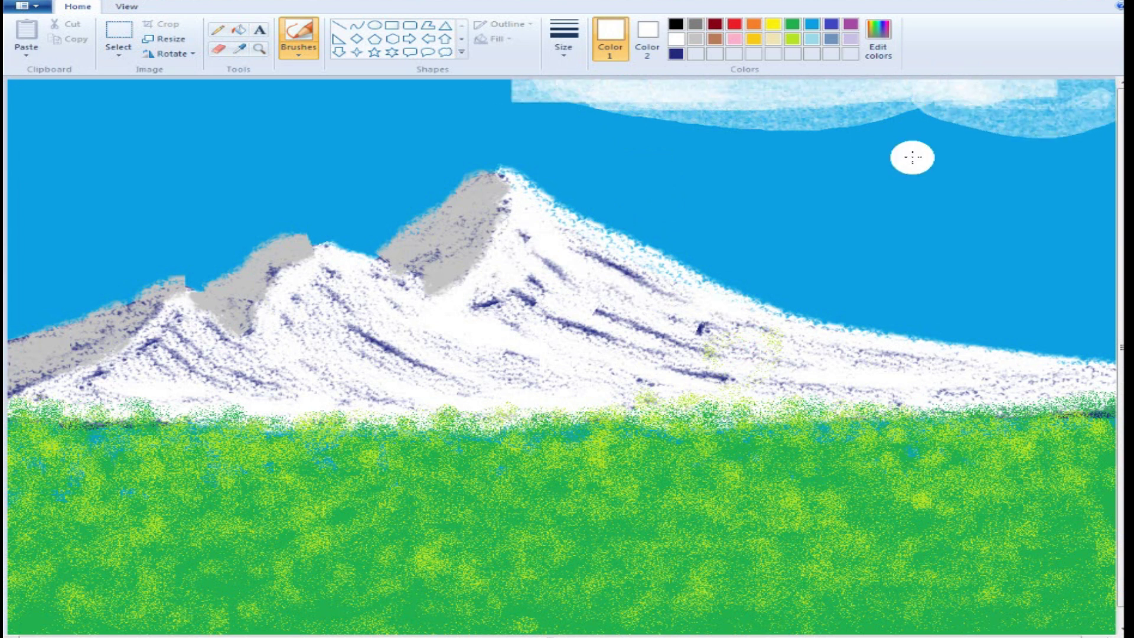
{"action": "key", "text": "ctrl+z"}
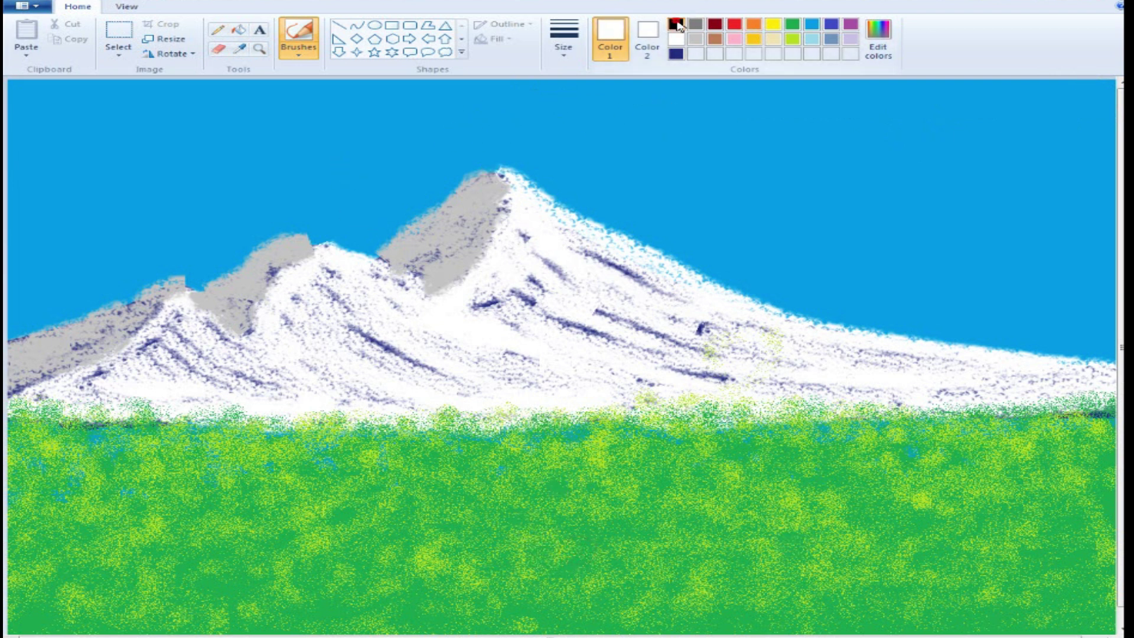
- Paint a thick black tree branch reaching into the sky from the canvas's right edge, using the regular brush at a reduced size
{"action": "left_click", "coordinate": [676, 23]}
{"action": "left_click", "coordinate": [300, 53]}
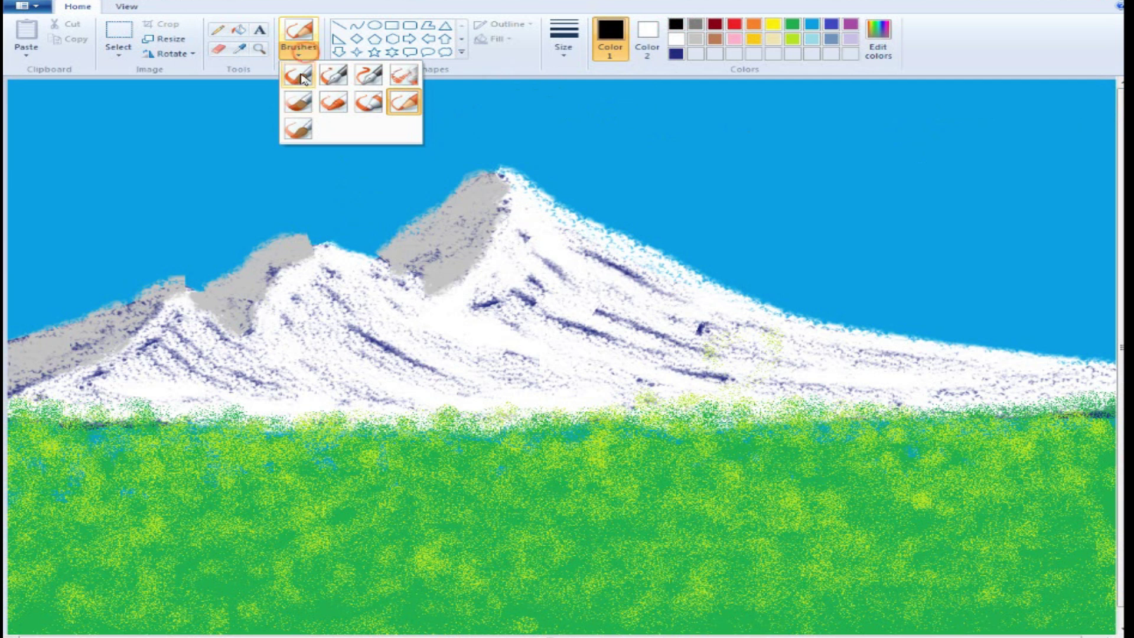
{"action": "left_click", "coordinate": [299, 75]}
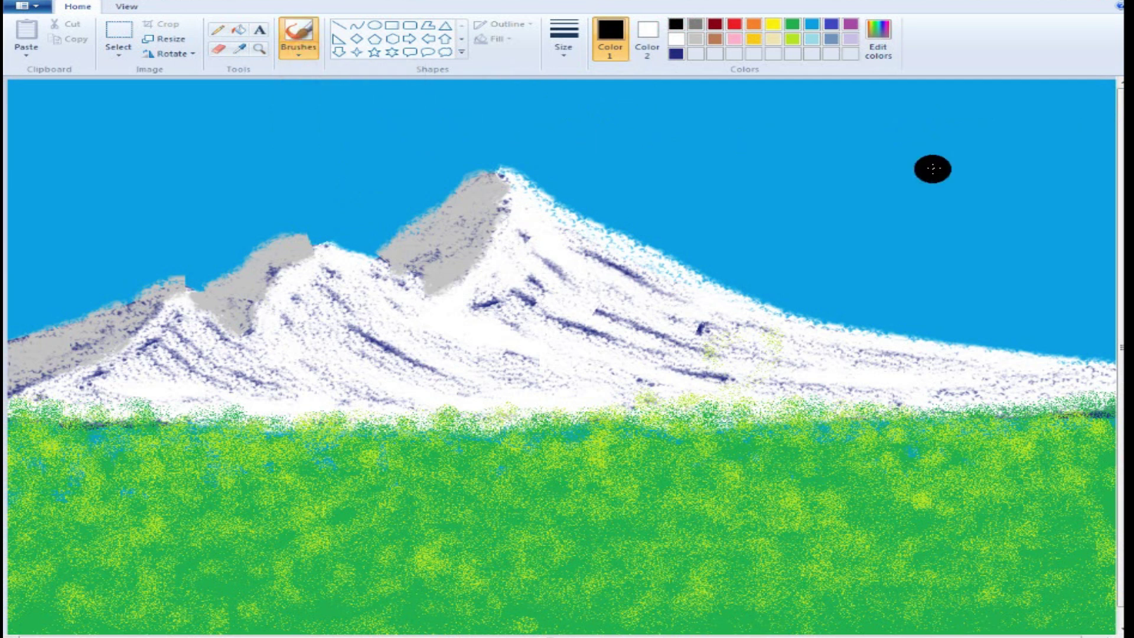
{"action": "key", "text": "ctrl+minus"}
{"action": "key", "text": "ctrl+minus"}
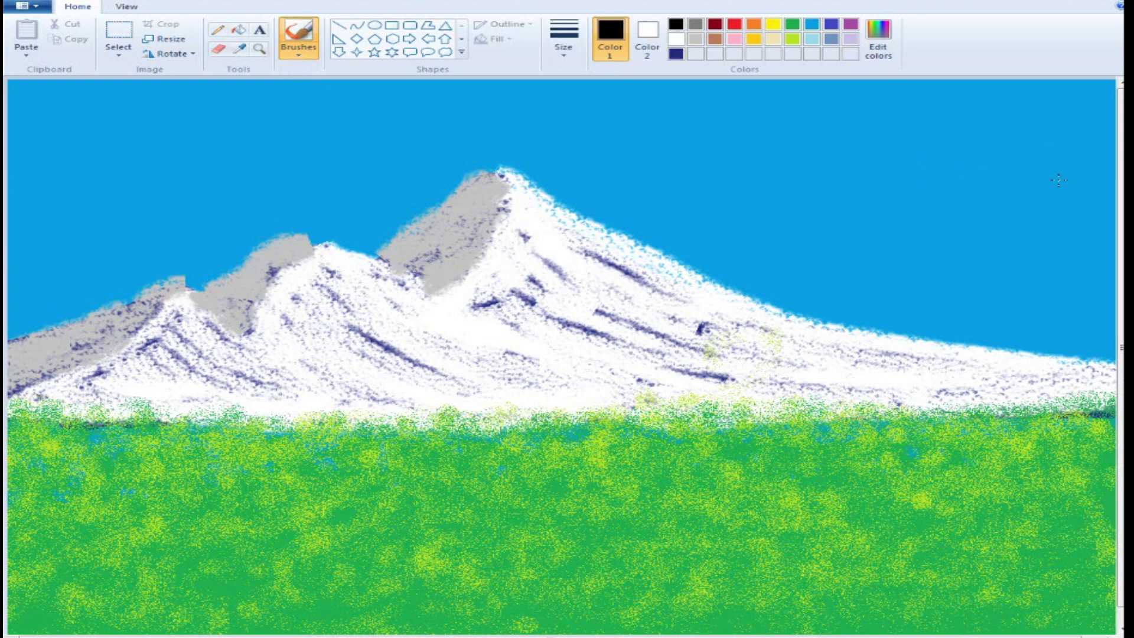
{"action": "mouse_move", "coordinate": [1094, 165]}
{"action": "left_mouse_down"}
{"action": "mouse_move", "coordinate": [849, 206]}
{"action": "mouse_move", "coordinate": [743, 201]}
{"action": "left_mouse_up"}
{"action": "left_click", "coordinate": [1105, 121]}
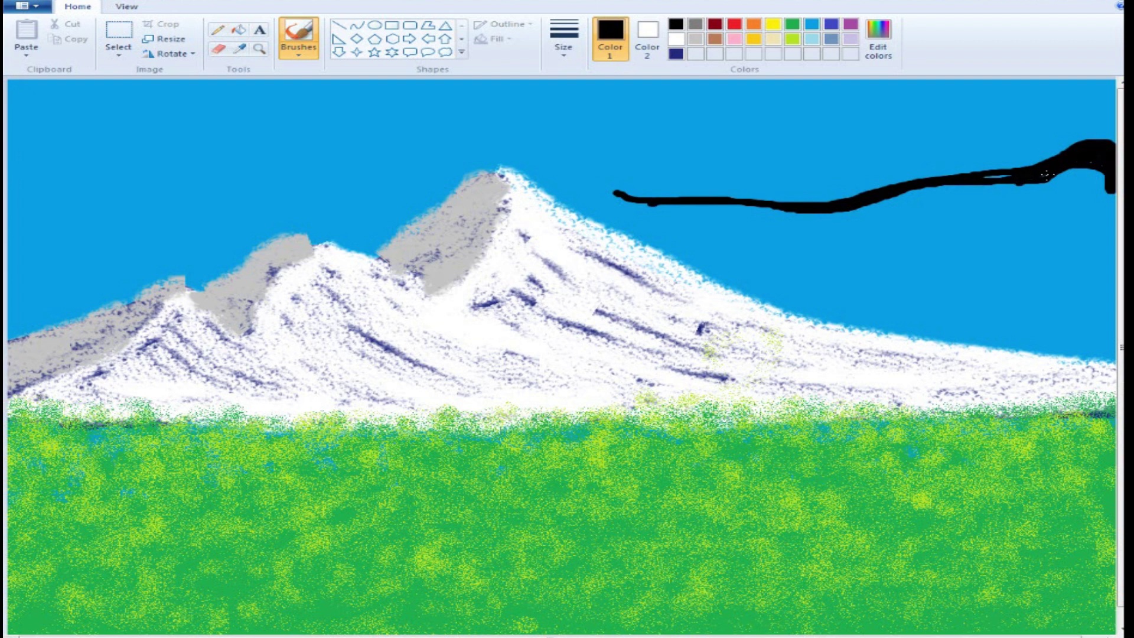
- Add thinner black twigs forking off above and below the main branch
{"action": "mouse_move", "coordinate": [935, 182]}
{"action": "left_mouse_down"}
{"action": "mouse_move", "coordinate": [837, 228]}
{"action": "mouse_move", "coordinate": [745, 242]}
{"action": "left_mouse_up"}
{"action": "mouse_move", "coordinate": [918, 184]}
{"action": "left_mouse_down"}
{"action": "mouse_move", "coordinate": [820, 196]}
{"action": "mouse_move", "coordinate": [723, 160]}
{"action": "mouse_move", "coordinate": [641, 152]}
{"action": "left_mouse_up"}
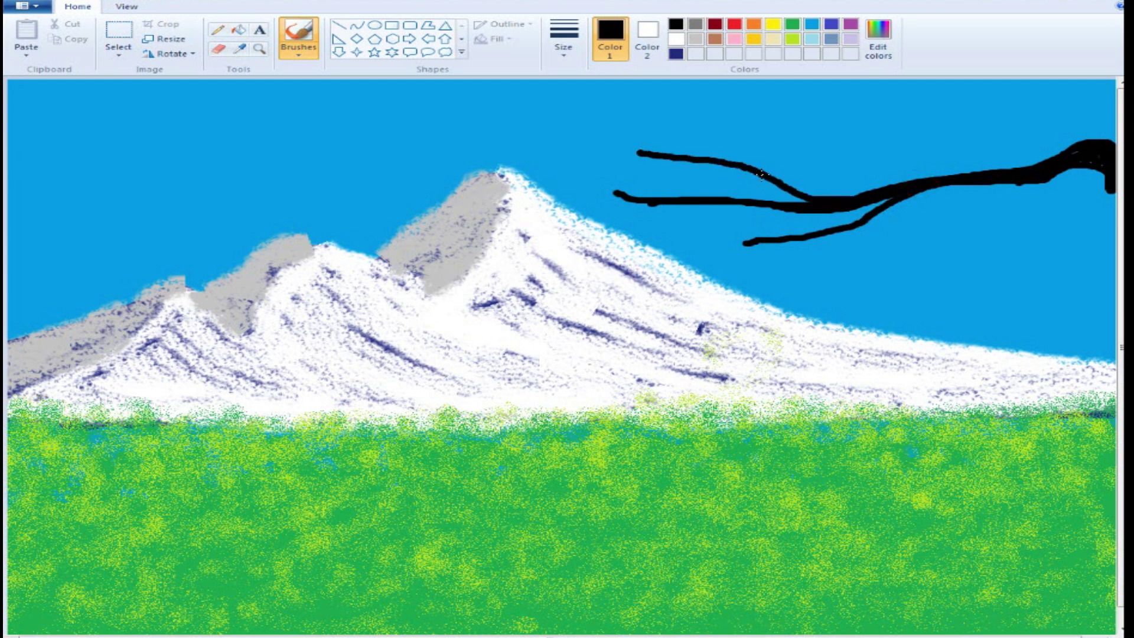
{"action": "left_click_drag", "start_coordinate": [762, 168], "coordinate": [671, 105]}
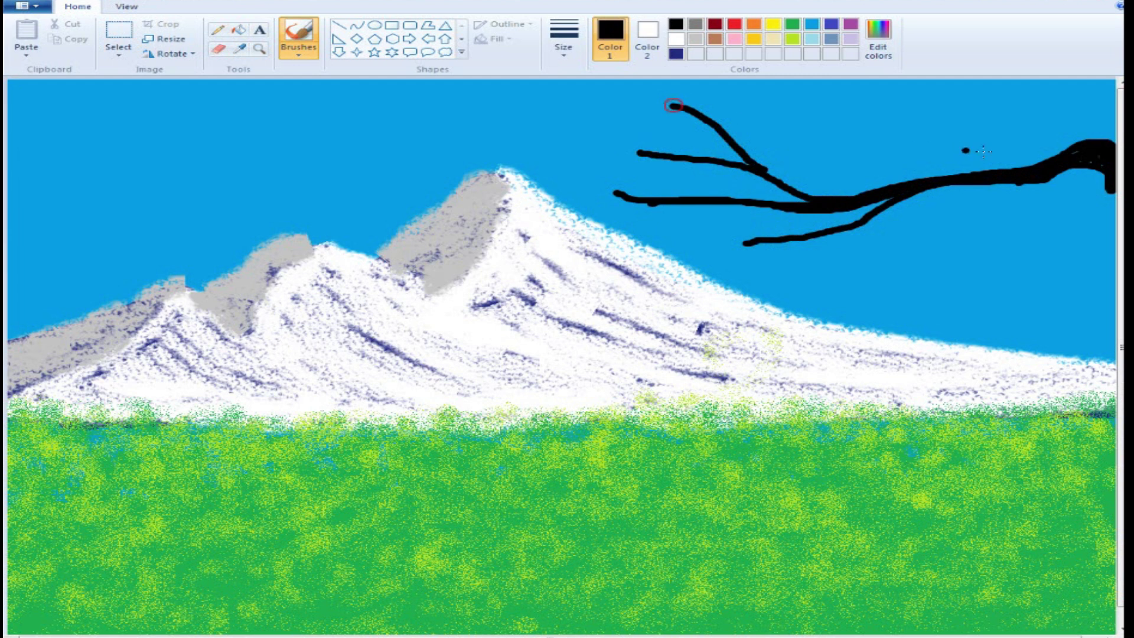
{"action": "mouse_move", "coordinate": [1038, 170]}
{"action": "left_mouse_down"}
{"action": "mouse_move", "coordinate": [1014, 197]}
{"action": "mouse_move", "coordinate": [951, 213]}
{"action": "left_mouse_up"}
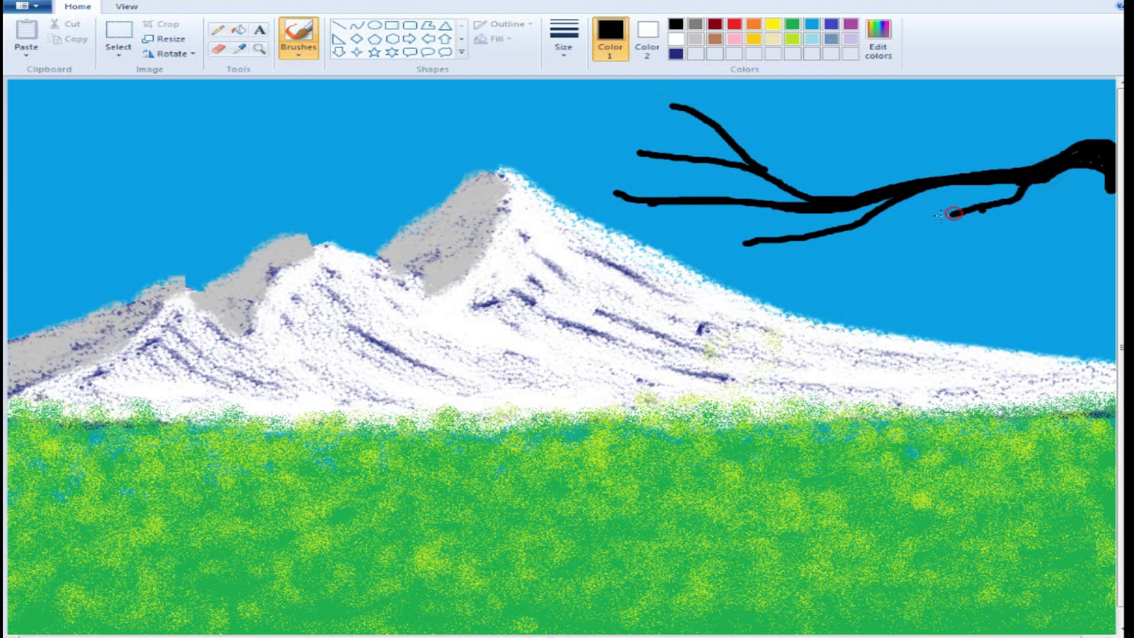
{"action": "left_click_drag", "start_coordinate": [858, 219], "coordinate": [803, 255]}
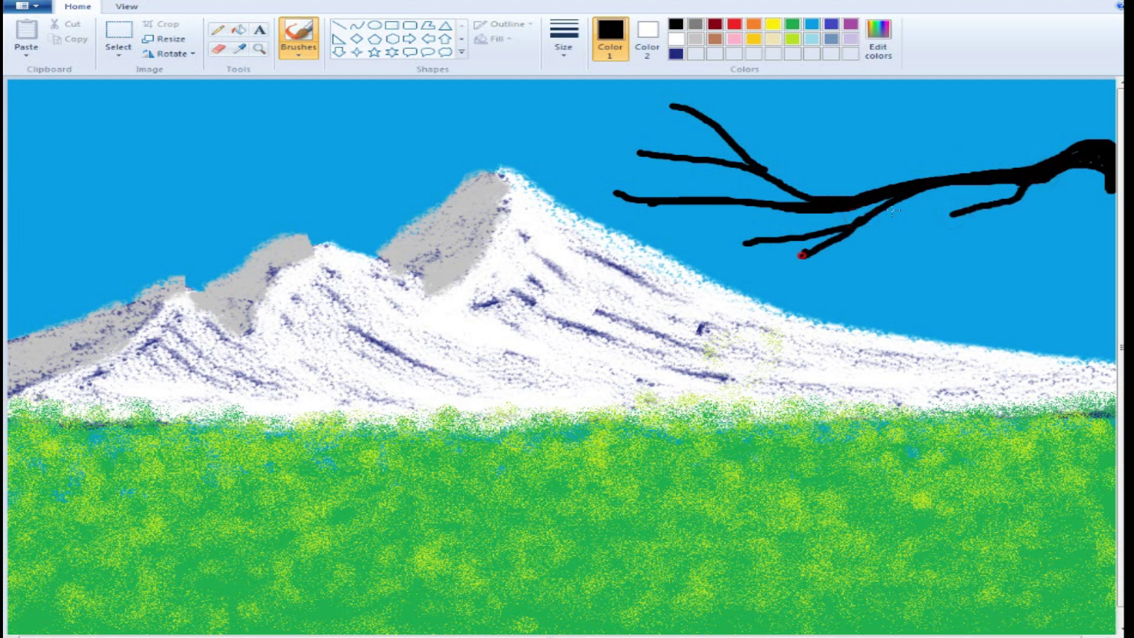
{"action": "mouse_move", "coordinate": [1052, 154]}
{"action": "left_mouse_down"}
{"action": "mouse_move", "coordinate": [911, 132]}
{"action": "mouse_move", "coordinate": [946, 126]}
{"action": "mouse_move", "coordinate": [893, 94]}
{"action": "left_mouse_up"}
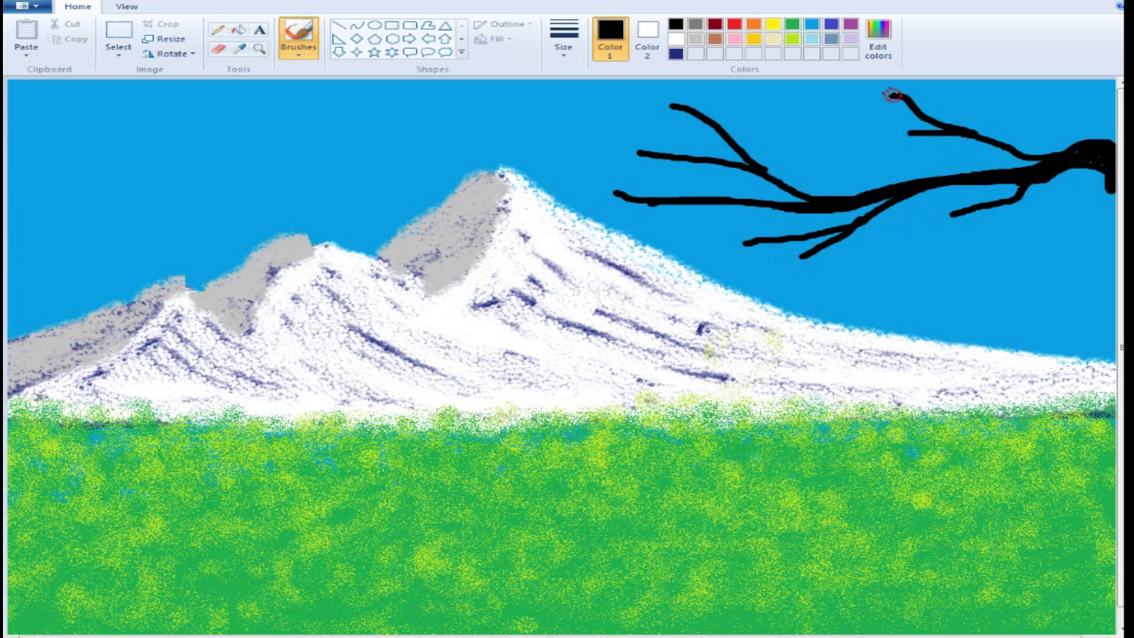
- Airbrush red foliage around the twigs at the branch's far end and around the short twig below its thick part
{"action": "left_click", "coordinate": [734, 26]}
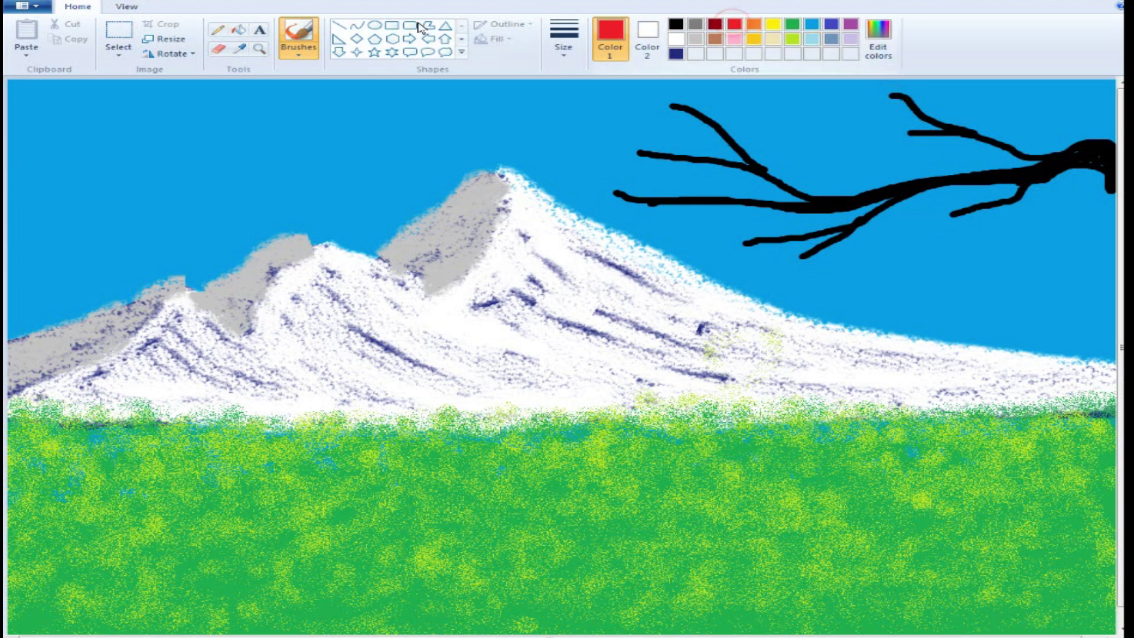
{"action": "left_click", "coordinate": [301, 53]}
{"action": "left_click", "coordinate": [404, 75]}
{"action": "mouse_move", "coordinate": [635, 95]}
{"action": "left_mouse_down"}
{"action": "mouse_move", "coordinate": [695, 92]}
{"action": "mouse_move", "coordinate": [685, 109]}
{"action": "mouse_move", "coordinate": [685, 89]}
{"action": "mouse_move", "coordinate": [694, 105]}
{"action": "mouse_move", "coordinate": [701, 89]}
{"action": "mouse_move", "coordinate": [652, 88]}
{"action": "mouse_move", "coordinate": [656, 124]}
{"action": "mouse_move", "coordinate": [662, 101]}
{"action": "mouse_move", "coordinate": [684, 118]}
{"action": "mouse_move", "coordinate": [604, 109]}
{"action": "mouse_move", "coordinate": [669, 131]}
{"action": "mouse_move", "coordinate": [612, 140]}
{"action": "mouse_move", "coordinate": [645, 143]}
{"action": "mouse_move", "coordinate": [615, 158]}
{"action": "mouse_move", "coordinate": [643, 116]}
{"action": "mouse_move", "coordinate": [700, 167]}
{"action": "mouse_move", "coordinate": [628, 173]}
{"action": "mouse_move", "coordinate": [650, 166]}
{"action": "mouse_move", "coordinate": [628, 193]}
{"action": "left_mouse_up"}
{"action": "mouse_move", "coordinate": [740, 225]}
{"action": "left_mouse_down"}
{"action": "mouse_move", "coordinate": [767, 243]}
{"action": "mouse_move", "coordinate": [719, 223]}
{"action": "left_mouse_up"}
{"action": "mouse_move", "coordinate": [842, 237]}
{"action": "left_mouse_down"}
{"action": "mouse_move", "coordinate": [798, 251]}
{"action": "mouse_move", "coordinate": [849, 241]}
{"action": "mouse_move", "coordinate": [793, 263]}
{"action": "mouse_move", "coordinate": [830, 233]}
{"action": "mouse_move", "coordinate": [735, 230]}
{"action": "mouse_move", "coordinate": [756, 248]}
{"action": "mouse_move", "coordinate": [758, 214]}
{"action": "mouse_move", "coordinate": [676, 198]}
{"action": "mouse_move", "coordinate": [659, 216]}
{"action": "left_mouse_up"}
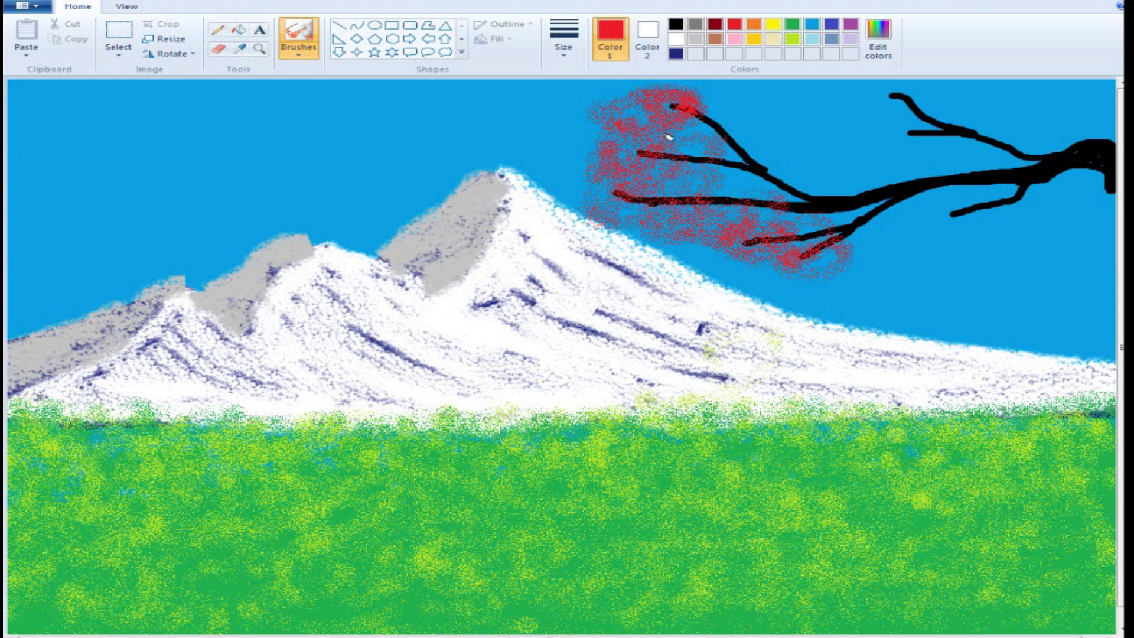
{"action": "mouse_move", "coordinate": [593, 127]}
{"action": "left_mouse_down"}
{"action": "mouse_move", "coordinate": [611, 148]}
{"action": "mouse_move", "coordinate": [599, 153]}
{"action": "mouse_move", "coordinate": [604, 124]}
{"action": "left_mouse_up"}
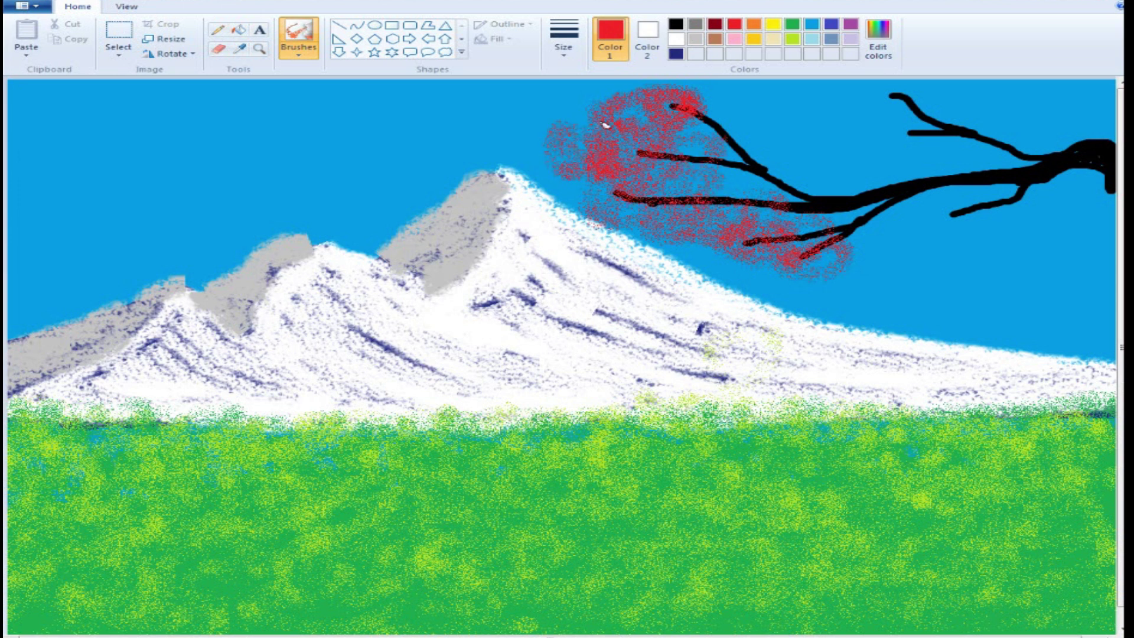
{"action": "mouse_move", "coordinate": [950, 207]}
{"action": "left_mouse_down"}
{"action": "mouse_move", "coordinate": [914, 203]}
{"action": "mouse_move", "coordinate": [986, 194]}
{"action": "mouse_move", "coordinate": [980, 223]}
{"action": "mouse_move", "coordinate": [928, 196]}
{"action": "mouse_move", "coordinate": [975, 217]}
{"action": "mouse_move", "coordinate": [998, 208]}
{"action": "mouse_move", "coordinate": [917, 210]}
{"action": "left_mouse_up"}
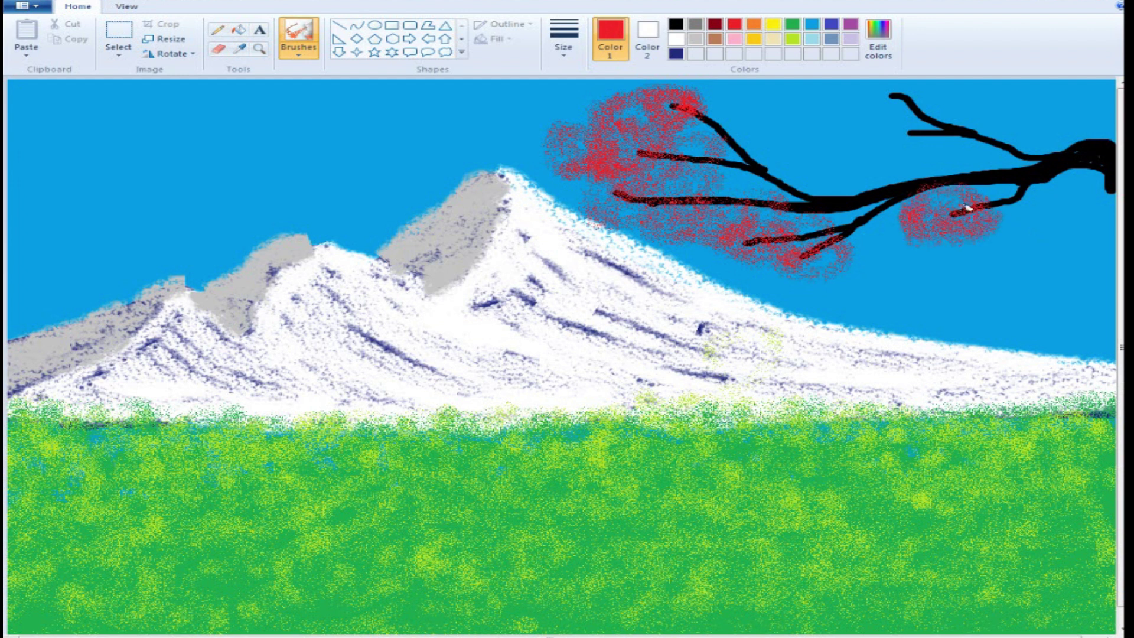
- Airbrush red foliage around the upper twig's forked tip and extend the red cluster over the twigs at the branch's far end
{"action": "mouse_move", "coordinate": [909, 95]}
{"action": "left_mouse_down"}
{"action": "mouse_move", "coordinate": [883, 121]}
{"action": "mouse_move", "coordinate": [913, 71]}
{"action": "mouse_move", "coordinate": [889, 124]}
{"action": "mouse_move", "coordinate": [872, 114]}
{"action": "mouse_move", "coordinate": [911, 126]}
{"action": "mouse_move", "coordinate": [904, 156]}
{"action": "mouse_move", "coordinate": [867, 165]}
{"action": "mouse_move", "coordinate": [903, 117]}
{"action": "mouse_move", "coordinate": [934, 133]}
{"action": "mouse_move", "coordinate": [891, 103]}
{"action": "mouse_move", "coordinate": [900, 86]}
{"action": "mouse_move", "coordinate": [860, 152]}
{"action": "mouse_move", "coordinate": [850, 139]}
{"action": "mouse_move", "coordinate": [880, 119]}
{"action": "left_mouse_up"}
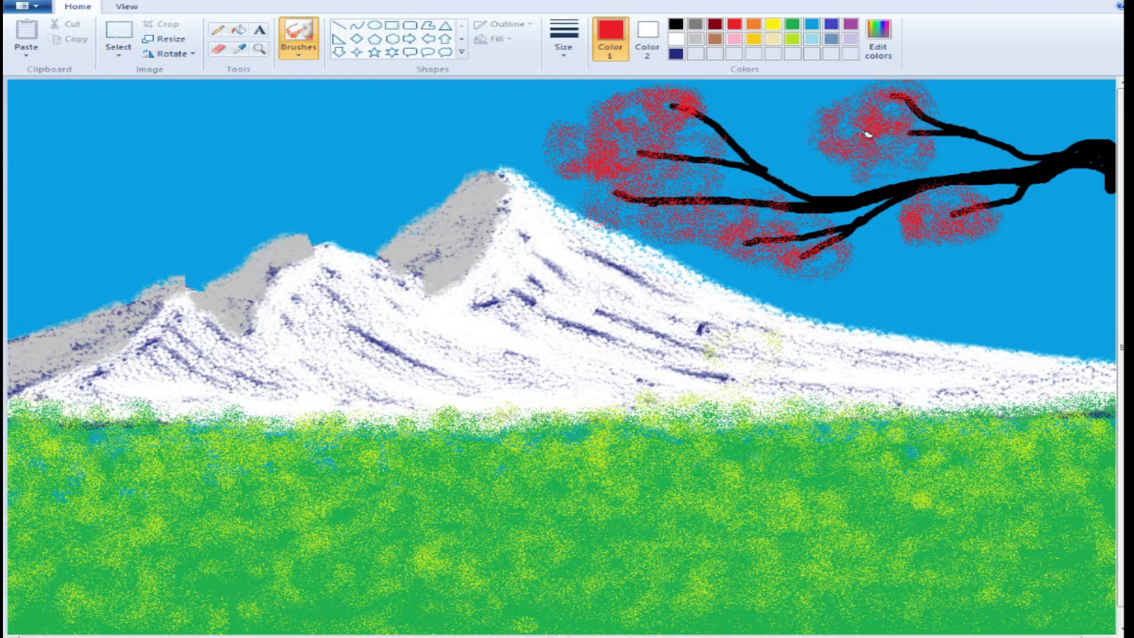
{"action": "mouse_move", "coordinate": [781, 182]}
{"action": "left_mouse_down"}
{"action": "mouse_move", "coordinate": [763, 138]}
{"action": "mouse_move", "coordinate": [784, 164]}
{"action": "mouse_move", "coordinate": [718, 173]}
{"action": "mouse_move", "coordinate": [732, 132]}
{"action": "mouse_move", "coordinate": [752, 158]}
{"action": "mouse_move", "coordinate": [750, 98]}
{"action": "mouse_move", "coordinate": [727, 105]}
{"action": "left_mouse_up"}
{"action": "left_click_drag", "start_coordinate": [735, 218], "coordinate": [826, 246]}
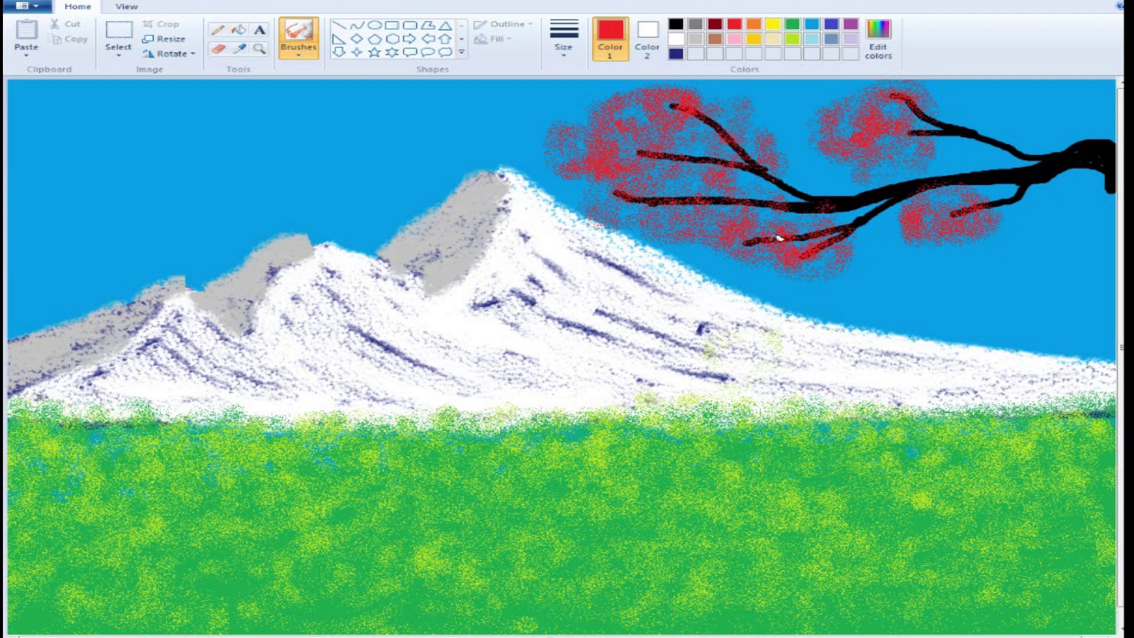
- Airbrush rose-pink highlights over all the red foliage clusters on the branch
{"action": "left_click", "coordinate": [734, 38]}
{"action": "mouse_move", "coordinate": [724, 138]}
{"action": "left_mouse_down"}
{"action": "mouse_move", "coordinate": [688, 104]}
{"action": "mouse_move", "coordinate": [587, 162]}
{"action": "mouse_move", "coordinate": [593, 212]}
{"action": "mouse_move", "coordinate": [650, 227]}
{"action": "mouse_move", "coordinate": [802, 225]}
{"action": "mouse_move", "coordinate": [836, 207]}
{"action": "mouse_move", "coordinate": [703, 227]}
{"action": "mouse_move", "coordinate": [673, 195]}
{"action": "mouse_move", "coordinate": [683, 229]}
{"action": "mouse_move", "coordinate": [709, 207]}
{"action": "left_mouse_up"}
{"action": "mouse_move", "coordinate": [939, 119]}
{"action": "left_mouse_down"}
{"action": "mouse_move", "coordinate": [851, 125]}
{"action": "mouse_move", "coordinate": [881, 85]}
{"action": "mouse_move", "coordinate": [819, 134]}
{"action": "mouse_move", "coordinate": [905, 149]}
{"action": "mouse_move", "coordinate": [915, 245]}
{"action": "mouse_move", "coordinate": [966, 209]}
{"action": "mouse_move", "coordinate": [934, 200]}
{"action": "mouse_move", "coordinate": [978, 198]}
{"action": "mouse_move", "coordinate": [962, 224]}
{"action": "mouse_move", "coordinate": [920, 196]}
{"action": "mouse_move", "coordinate": [968, 205]}
{"action": "left_mouse_up"}
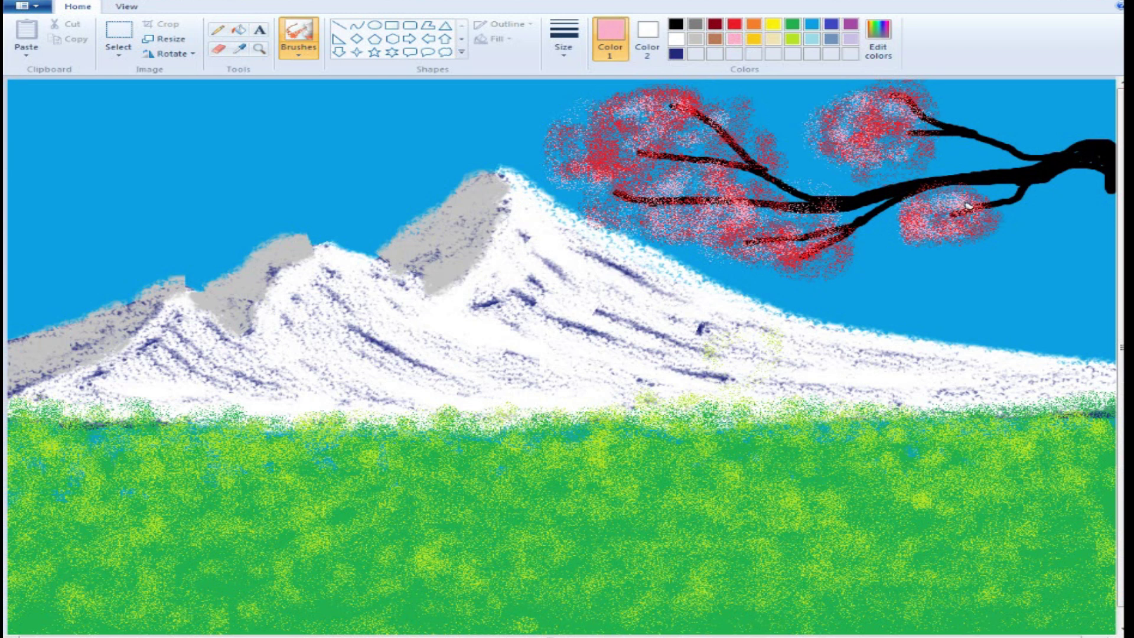
{"action": "mouse_move", "coordinate": [798, 210]}
{"action": "left_mouse_down"}
{"action": "mouse_move", "coordinate": [750, 239]}
{"action": "mouse_move", "coordinate": [656, 171]}
{"action": "mouse_move", "coordinate": [620, 163]}
{"action": "mouse_move", "coordinate": [596, 190]}
{"action": "mouse_move", "coordinate": [590, 151]}
{"action": "mouse_move", "coordinate": [635, 114]}
{"action": "mouse_move", "coordinate": [652, 168]}
{"action": "mouse_move", "coordinate": [696, 148]}
{"action": "mouse_move", "coordinate": [721, 206]}
{"action": "mouse_move", "coordinate": [711, 209]}
{"action": "mouse_move", "coordinate": [732, 169]}
{"action": "left_mouse_up"}
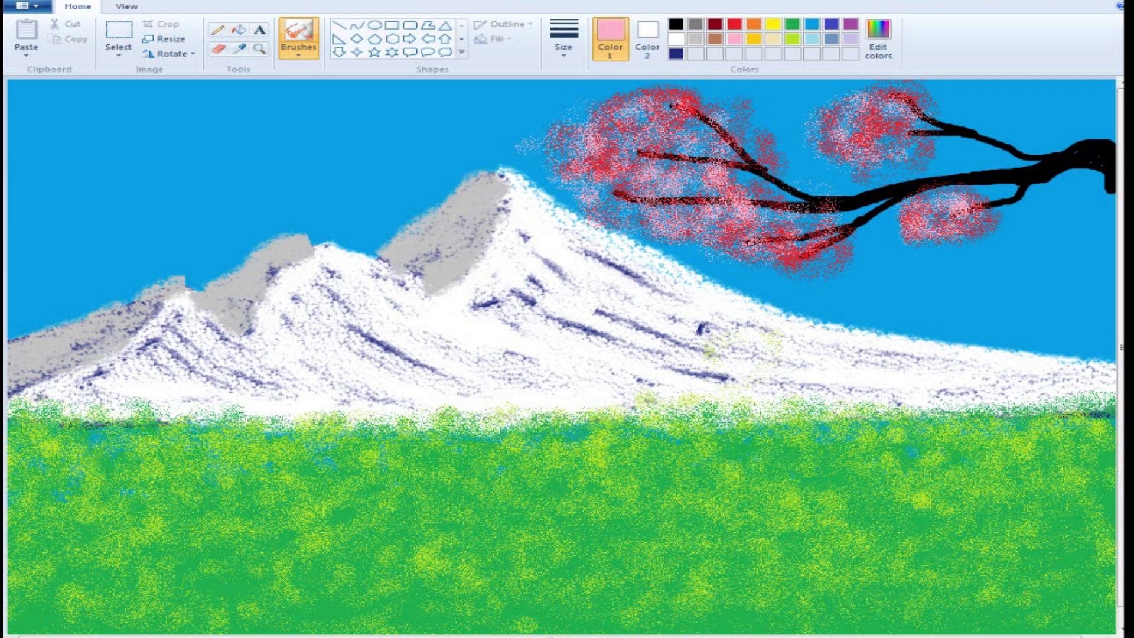
- Thicken the upper twig in black with the regular brush where it runs from its fork to the main branch
{"action": "left_click", "coordinate": [676, 23]}
{"action": "left_click", "coordinate": [298, 52]}
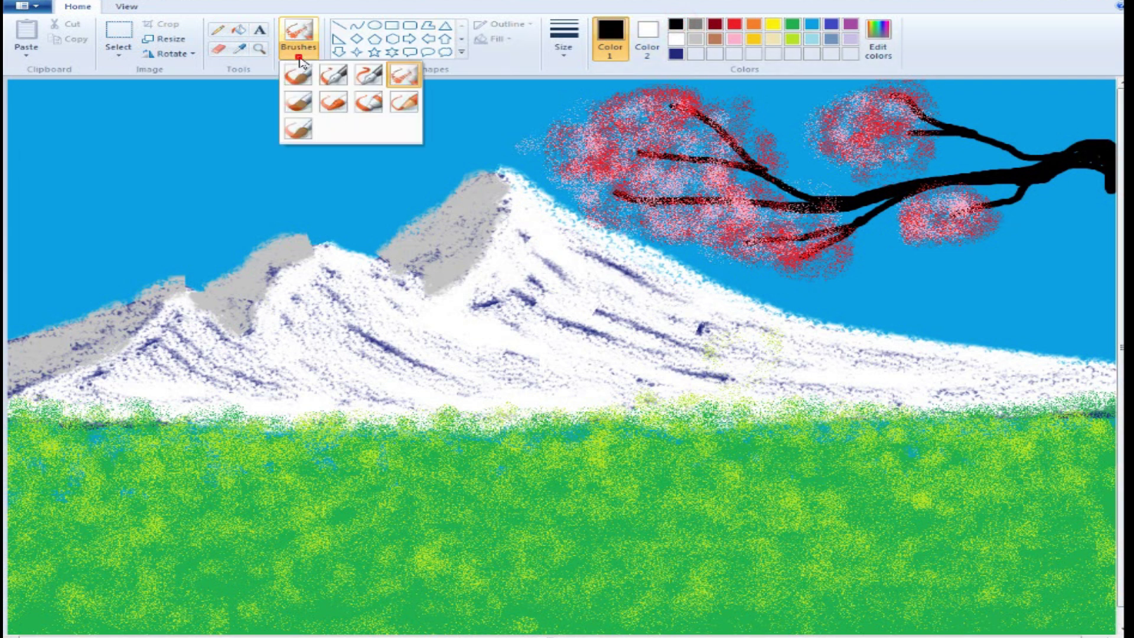
{"action": "left_click", "coordinate": [292, 71]}
{"action": "left_click", "coordinate": [1091, 156]}
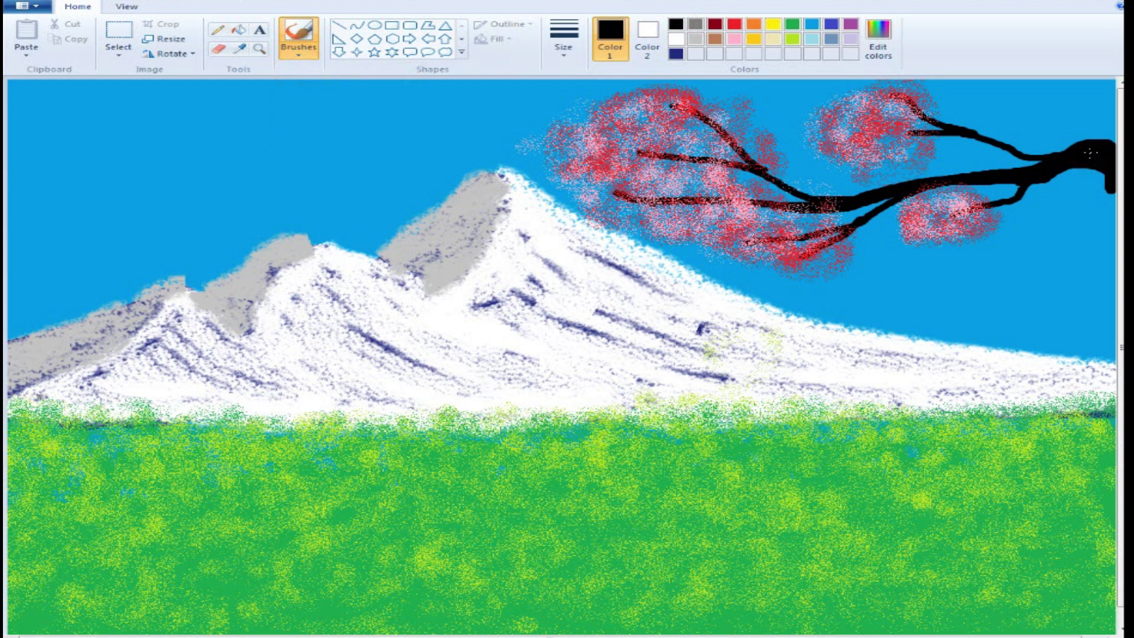
{"action": "left_click_drag", "start_coordinate": [973, 131], "coordinate": [1035, 154]}
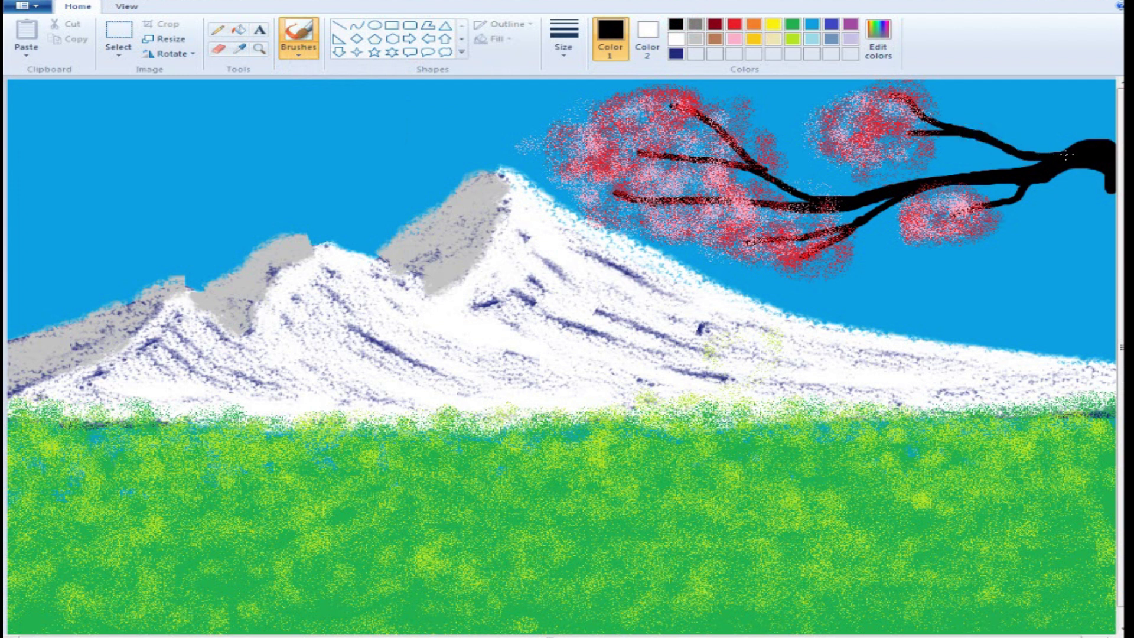